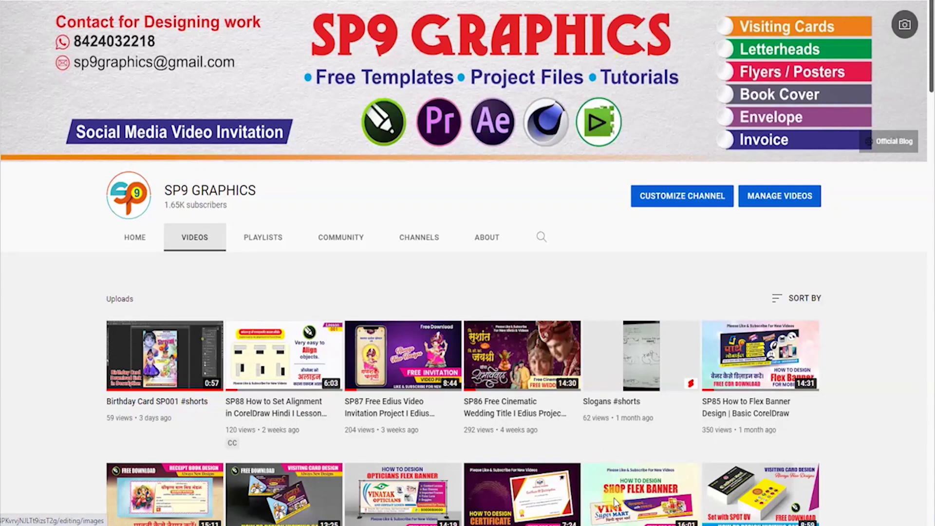
- Scroll through the invitation and select the महाप्रसाद २०२२ text layer
scroll(819, 384, "down", 1)
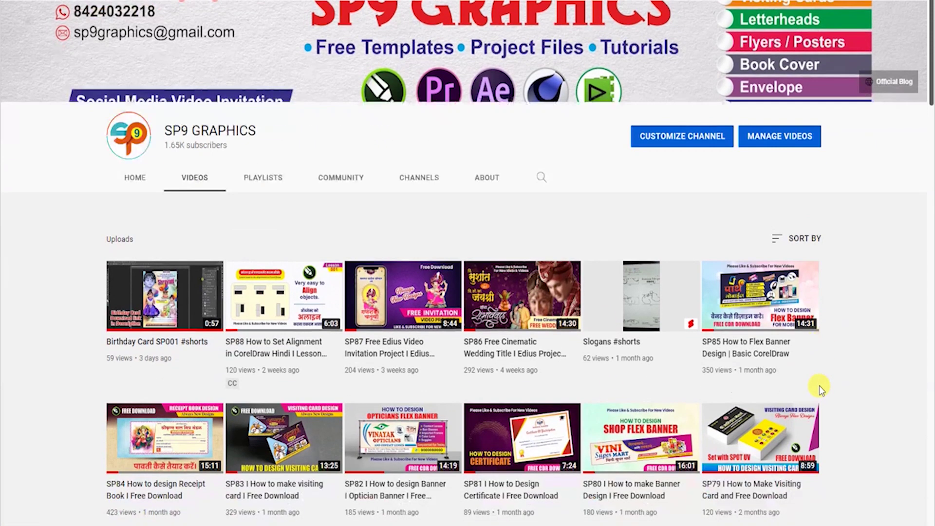
scroll(819, 385, "down", 1)
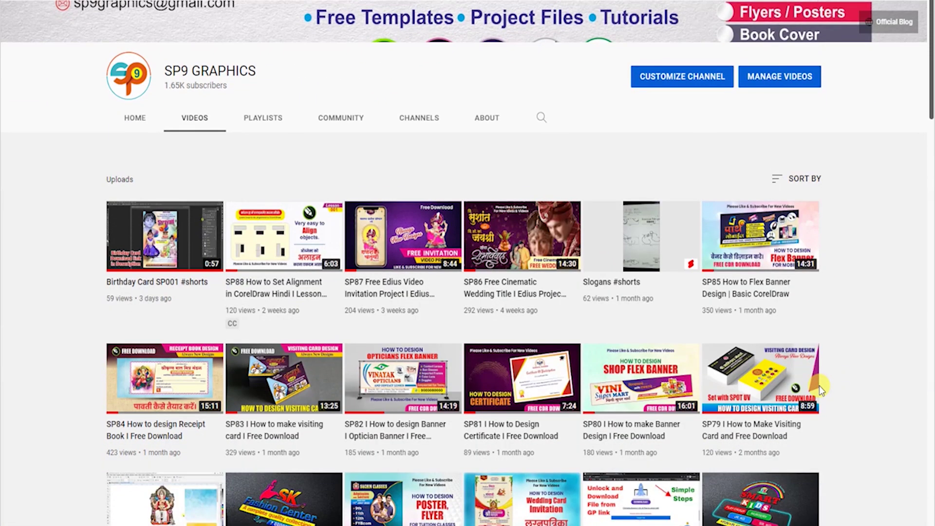
scroll(820, 385, "down", 1)
scroll(819, 384, "down", 1)
scroll(837, 384, "down", 1)
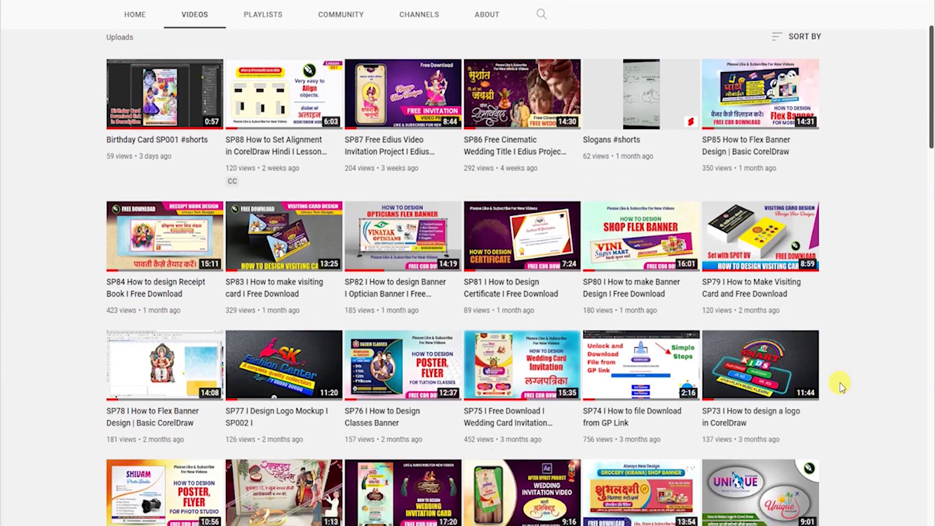
scroll(847, 385, "down", 1)
scroll(847, 384, "down", 1)
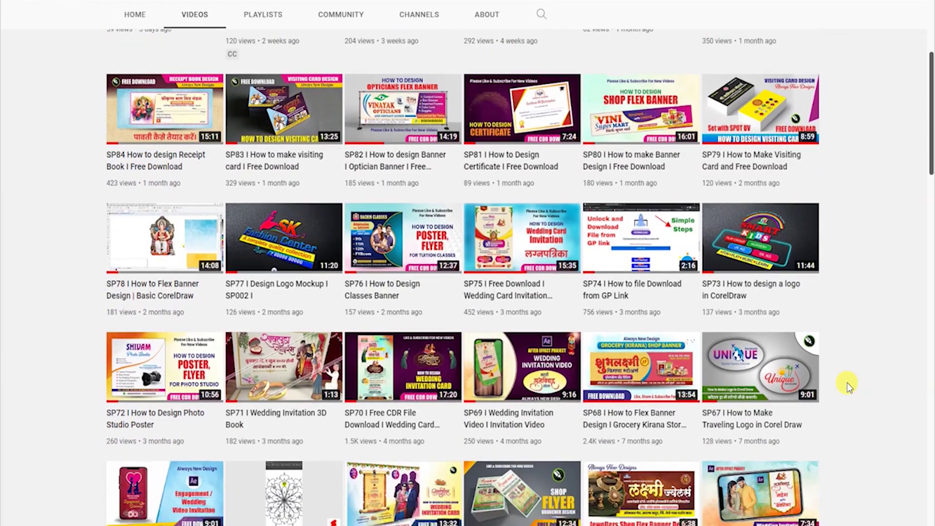
scroll(848, 384, "down", 1)
scroll(848, 388, "down", 1)
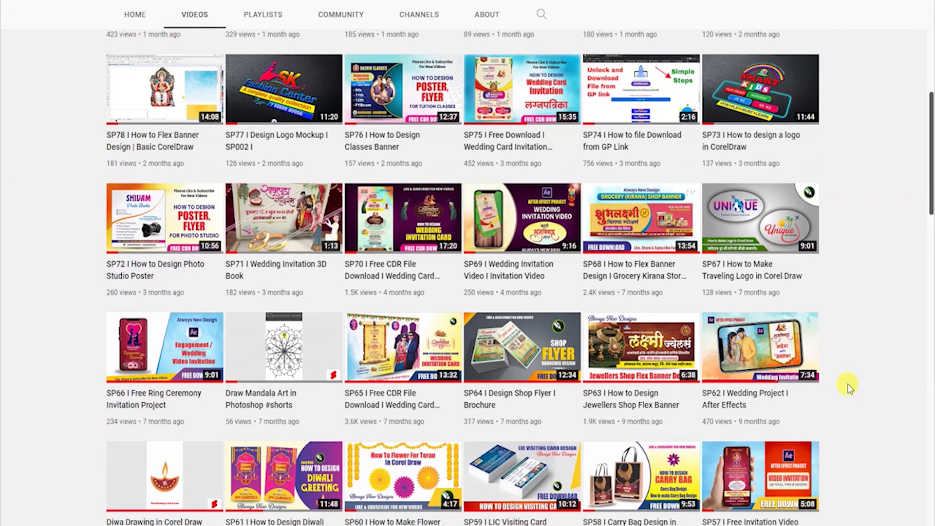
scroll(848, 387, "down", 1)
scroll(848, 388, "down", 1)
scroll(848, 387, "down", 1)
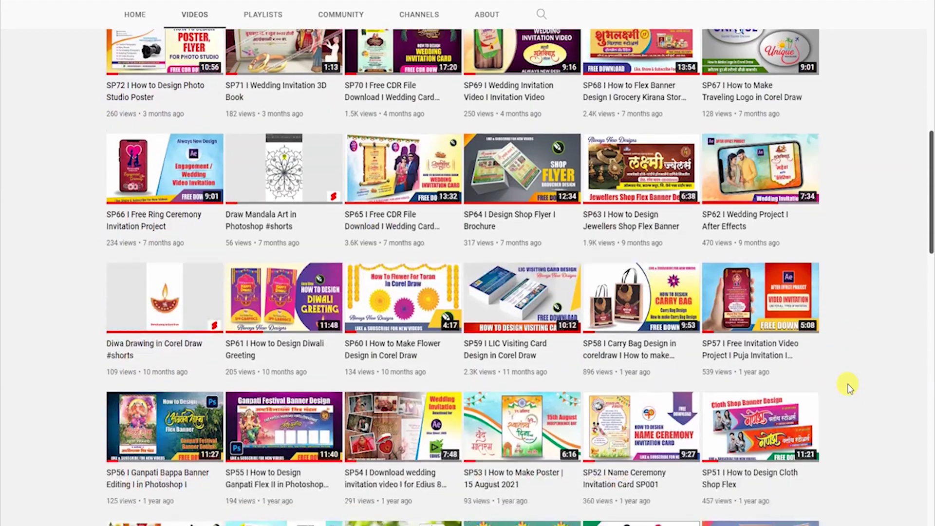
scroll(847, 388, "down", 1)
scroll(848, 387, "down", 1)
scroll(848, 388, "down", 1)
scroll(848, 388, "down", 1)
scroll(848, 387, "down", 1)
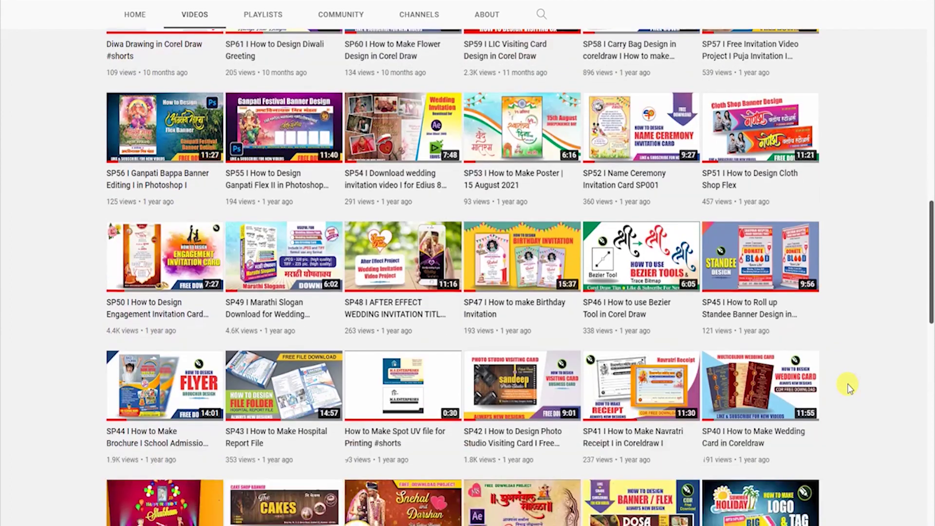
scroll(848, 387, "down", 1)
scroll(848, 387, "down", 1)
scroll(848, 388, "down", 1)
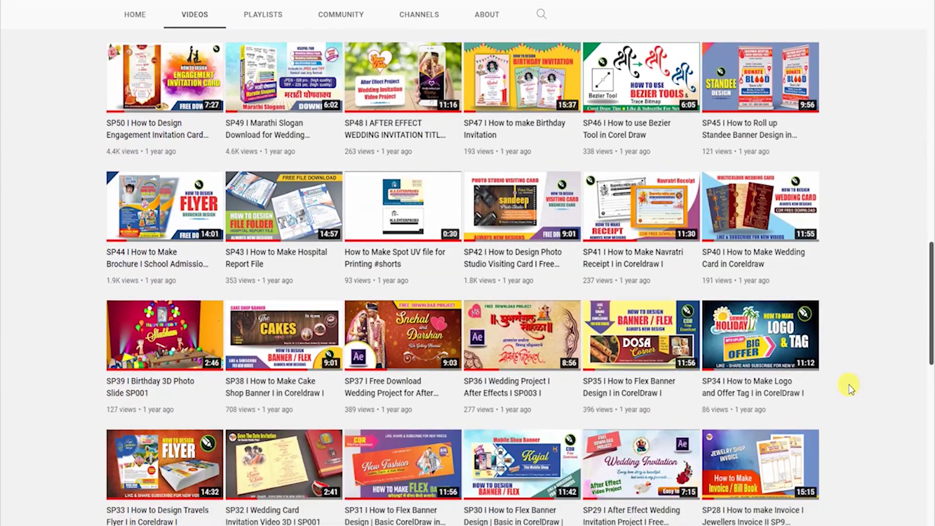
scroll(848, 387, "down", 1)
scroll(848, 387, "down", 1)
scroll(848, 387, "down", 1)
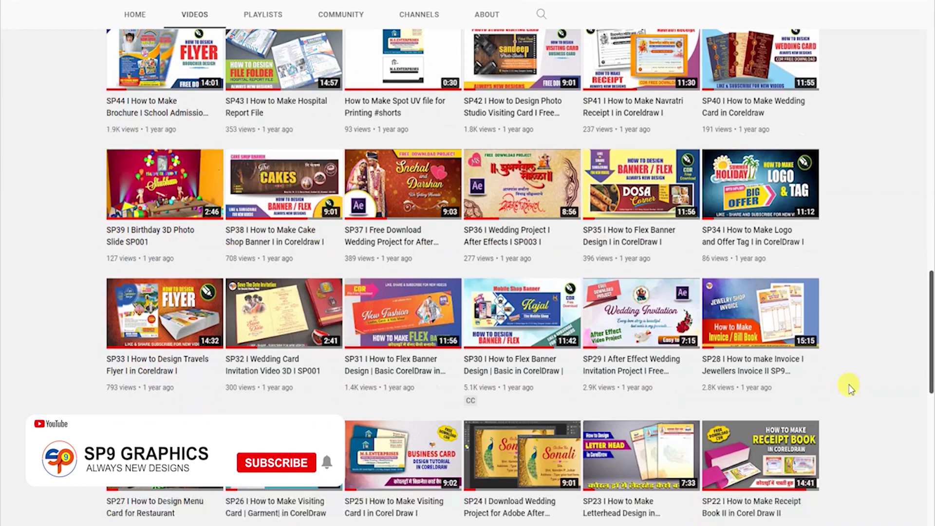
scroll(848, 387, "down", 1)
scroll(848, 387, "down", 1)
scroll(848, 387, "down", 1)
scroll(848, 388, "down", 2)
scroll(848, 387, "down", 1)
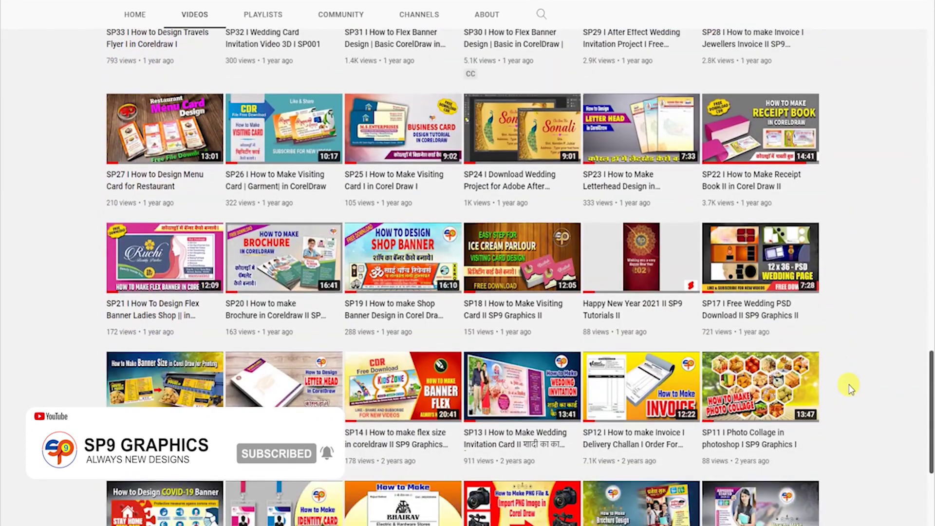
scroll(847, 387, "down", 1)
scroll(847, 387, "down", 1)
scroll(848, 387, "down", 1)
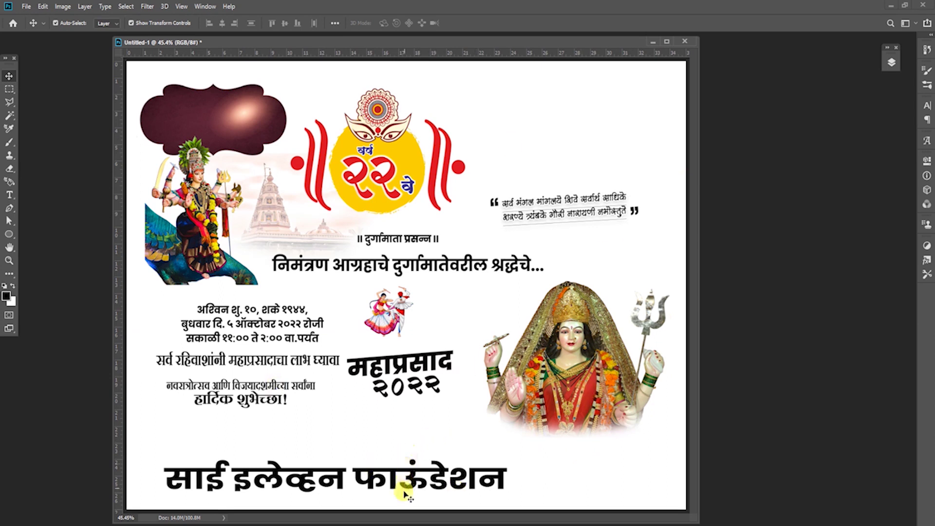
left_click(385, 351)
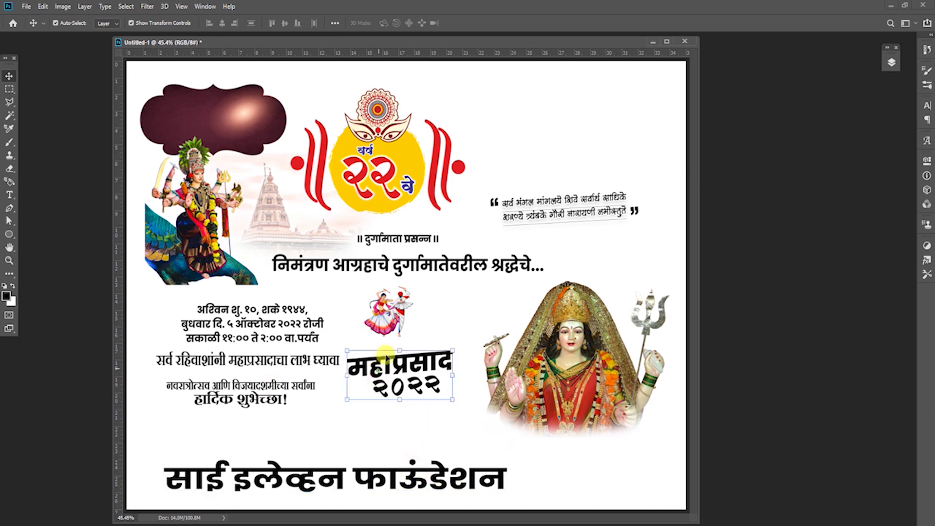
- Create a new 6 × 4 inch, 300 ppi document in CMYK Color mode
left_click(29, 9)
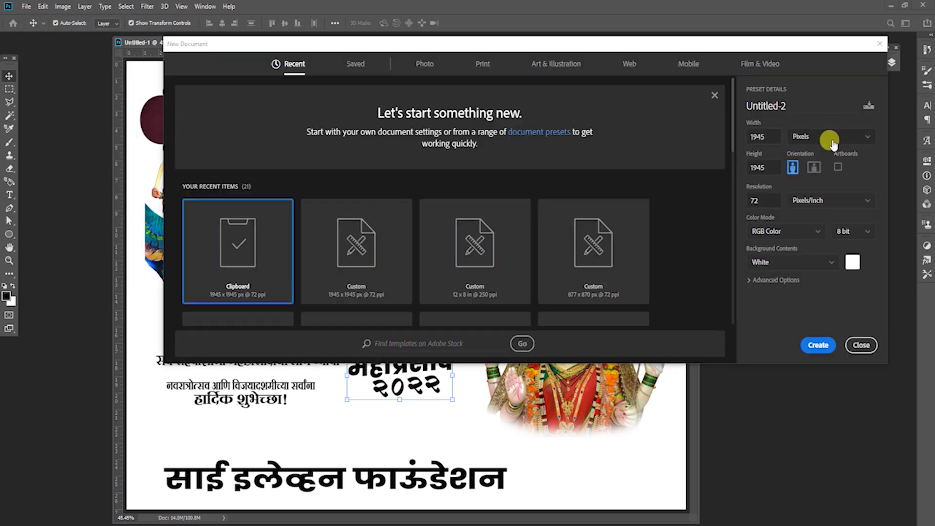
left_click(825, 142)
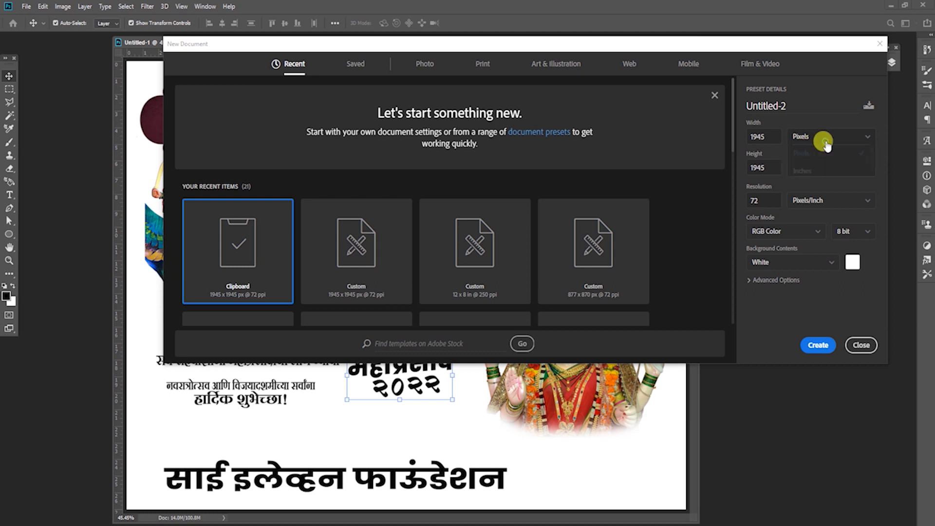
left_click(813, 171)
type("6")
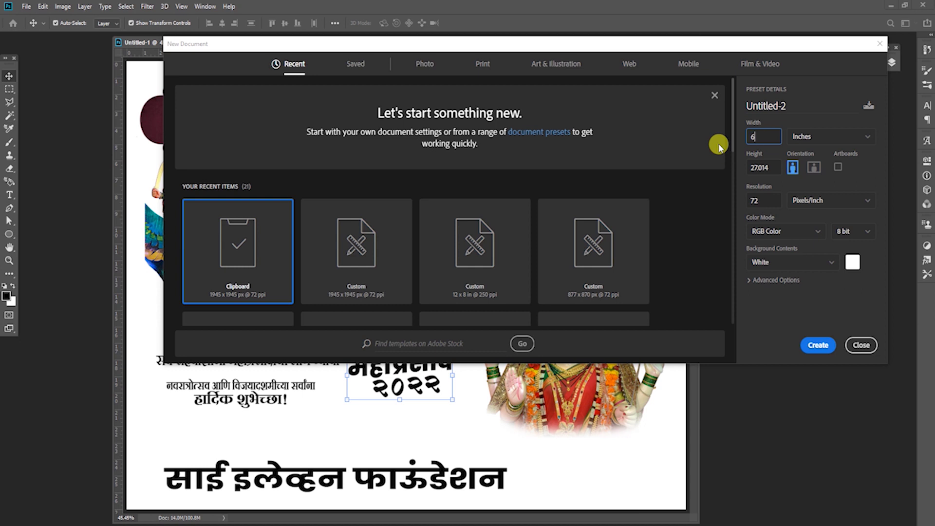
mouse_move(770, 169)
left_mouse_down()
mouse_move(741, 172)
mouse_move(726, 209)
left_mouse_up()
type("300")
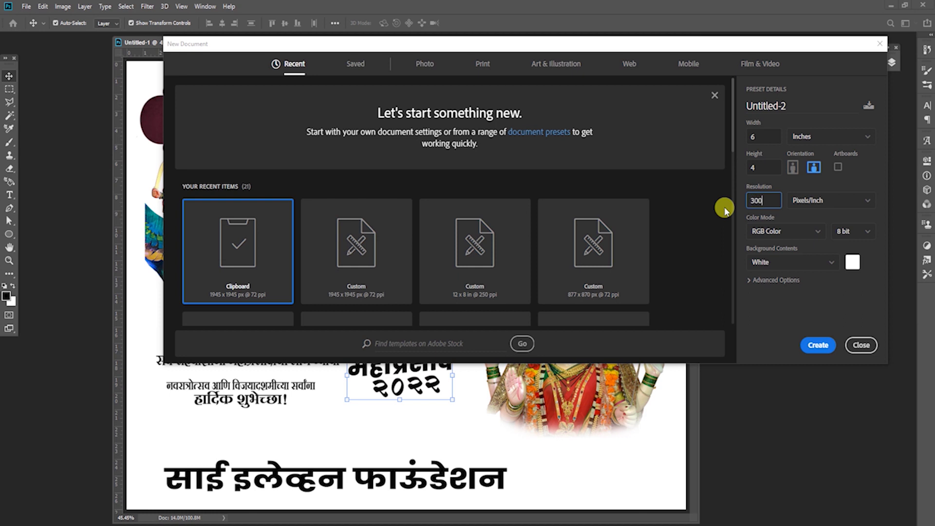
left_click(801, 232)
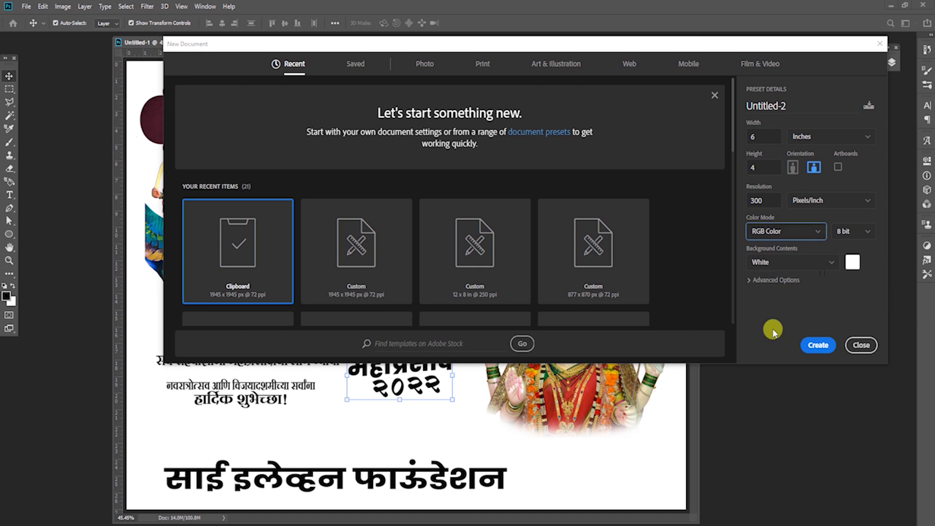
left_click(790, 231)
left_click(779, 298)
left_click(818, 345)
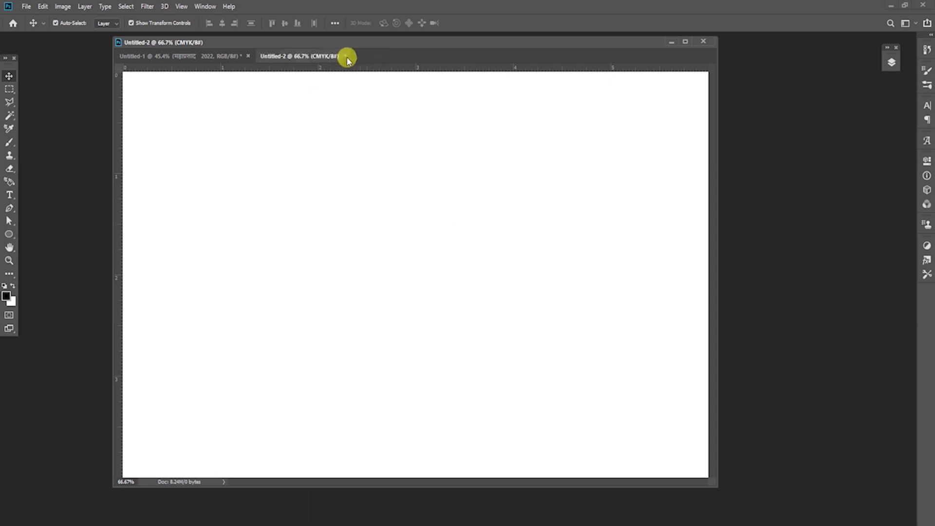
- Open the Background PG004 image file
key("ctrl+0")
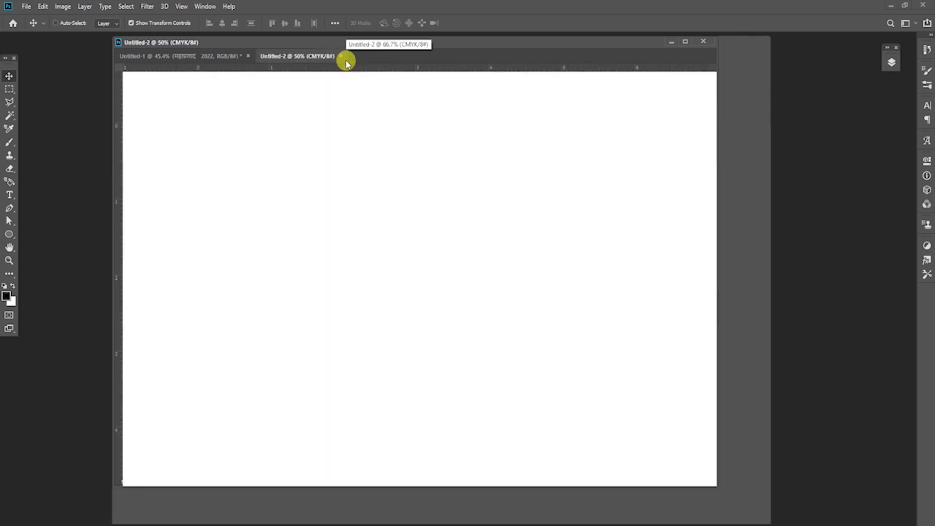
key("ctrl+minus")
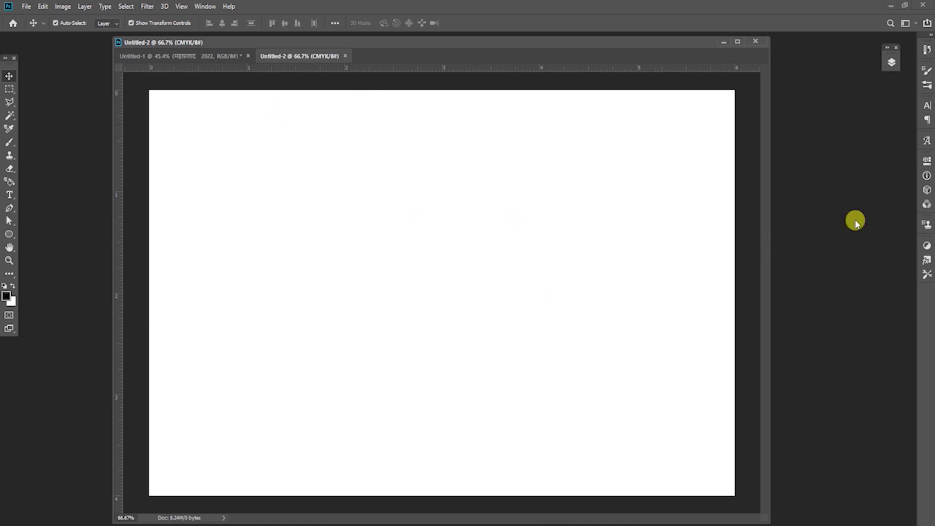
key("ctrl+o")
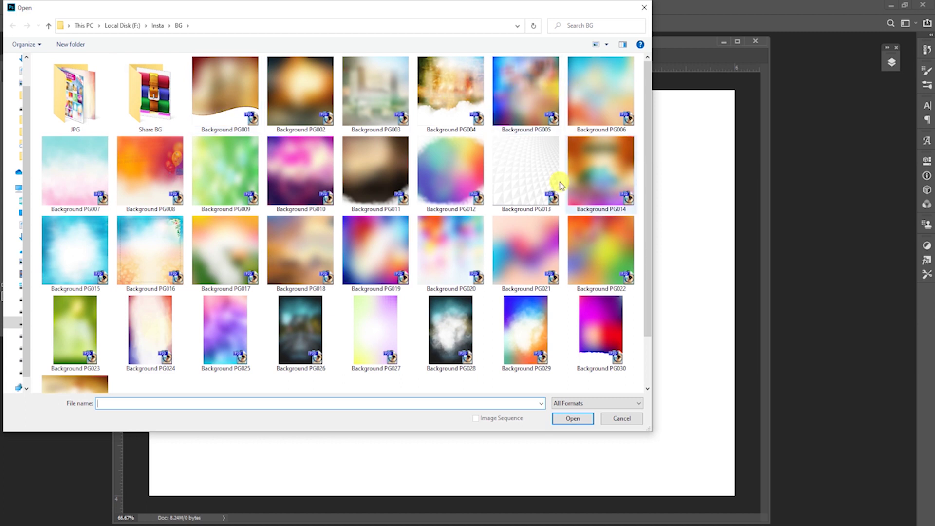
left_click(464, 109)
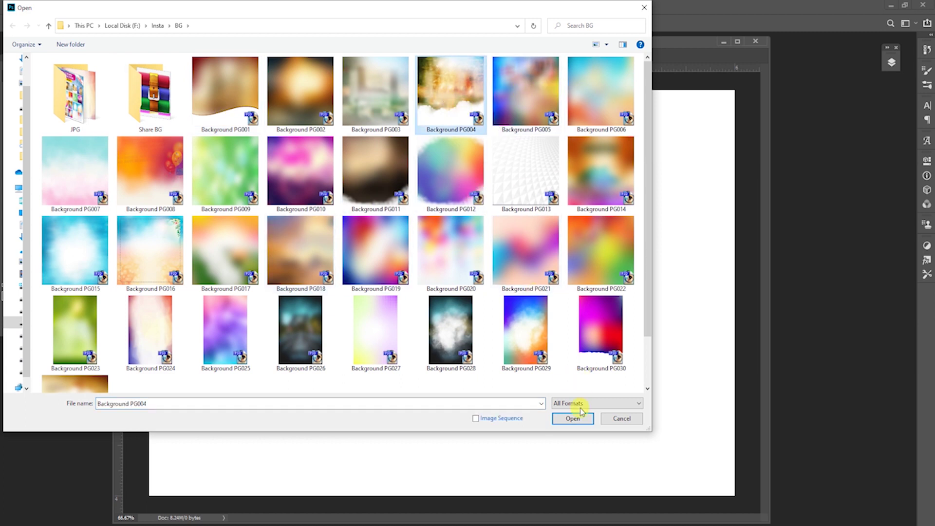
left_click(566, 420)
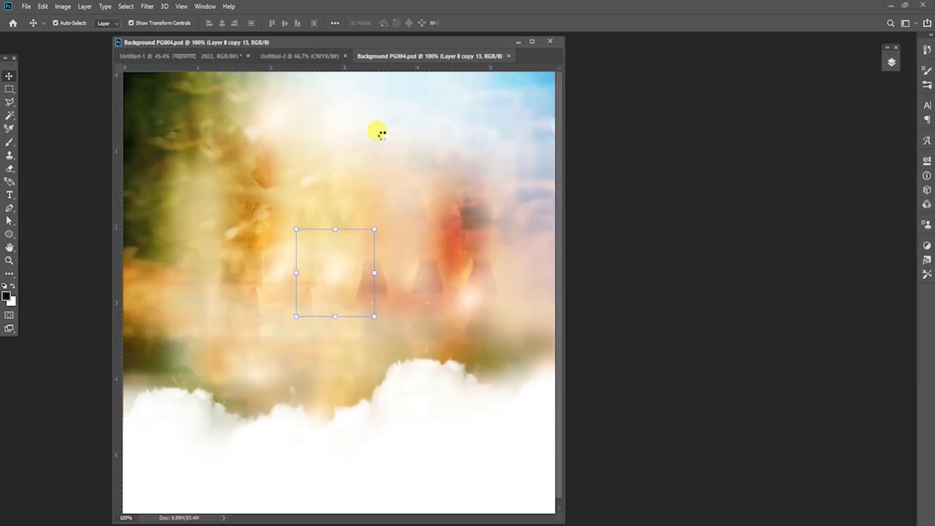
- Float the windows side by side and copy the background artwork into Untitled-2
left_click_drag(430, 71, 560, 119)
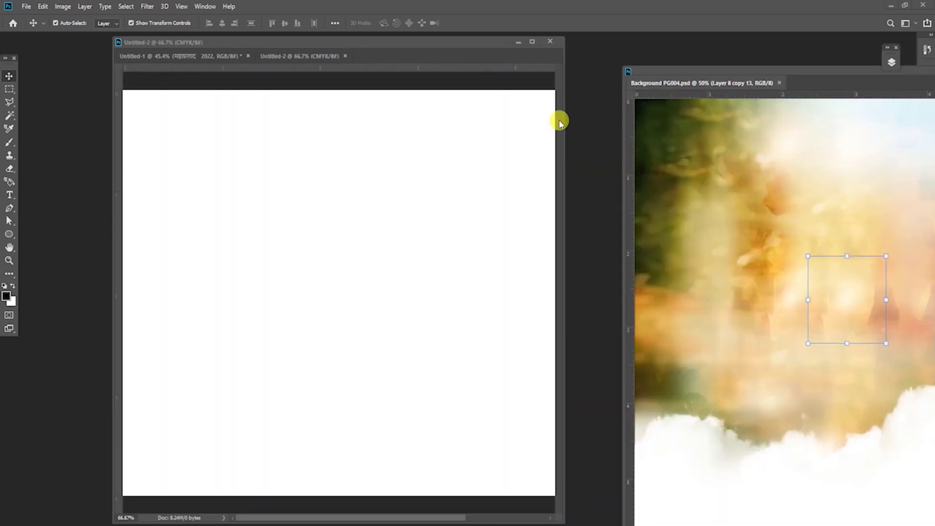
key("ctrl+minus")
key("ctrl+minus")
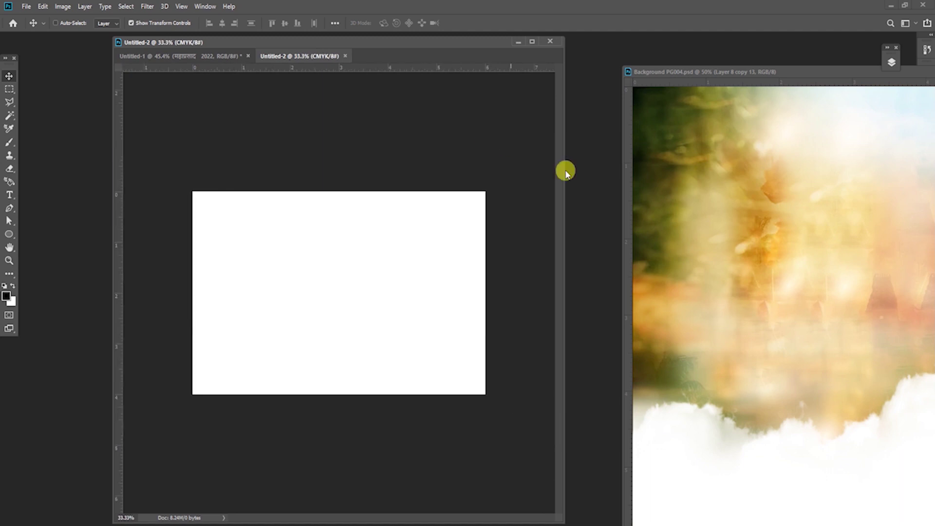
left_click(739, 270)
left_click_drag(767, 78, 683, 25)
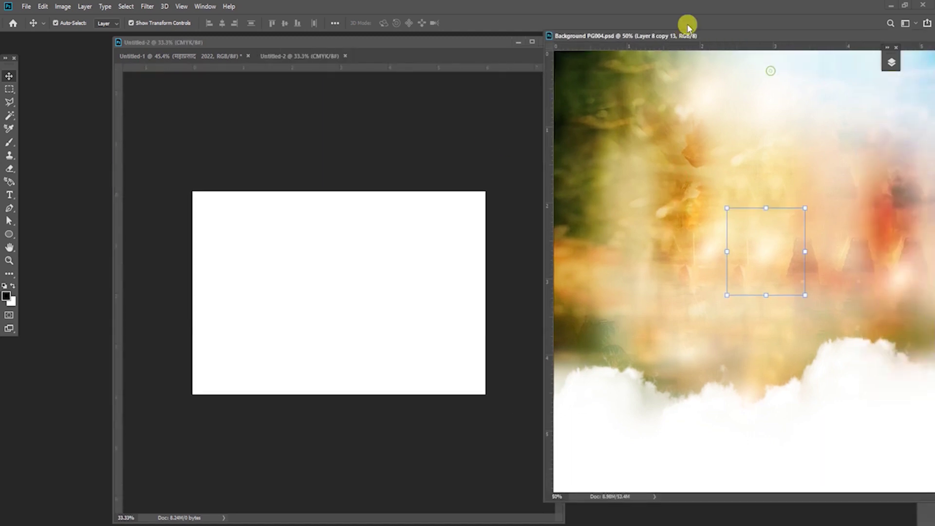
left_click(763, 405)
mouse_move(667, 100)
left_mouse_down()
mouse_move(341, 216)
mouse_move(305, 247)
left_mouse_up()
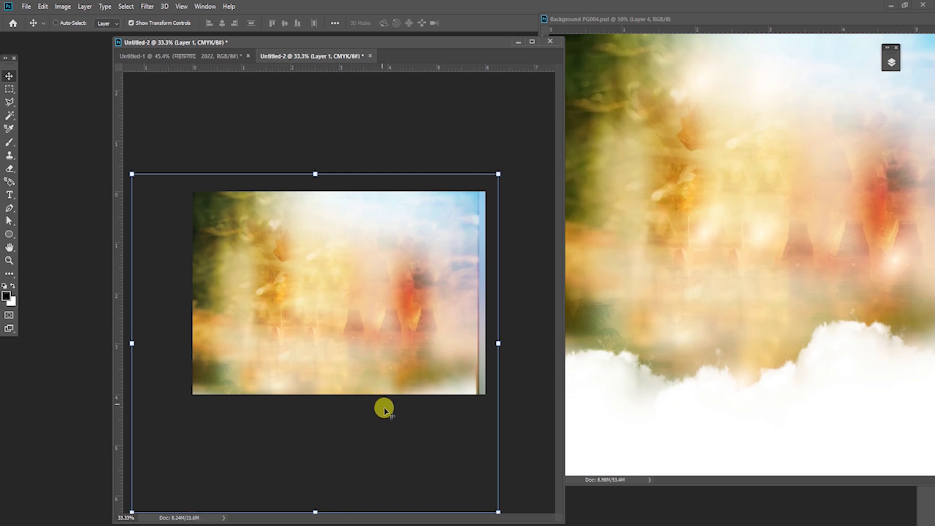
- Scale the pasted background to fit the page edges and commit the transform
key("ctrl+minus")
mouse_move(321, 458)
left_mouse_down()
mouse_move(323, 381)
mouse_move(336, 372)
mouse_move(330, 384)
left_mouse_up()
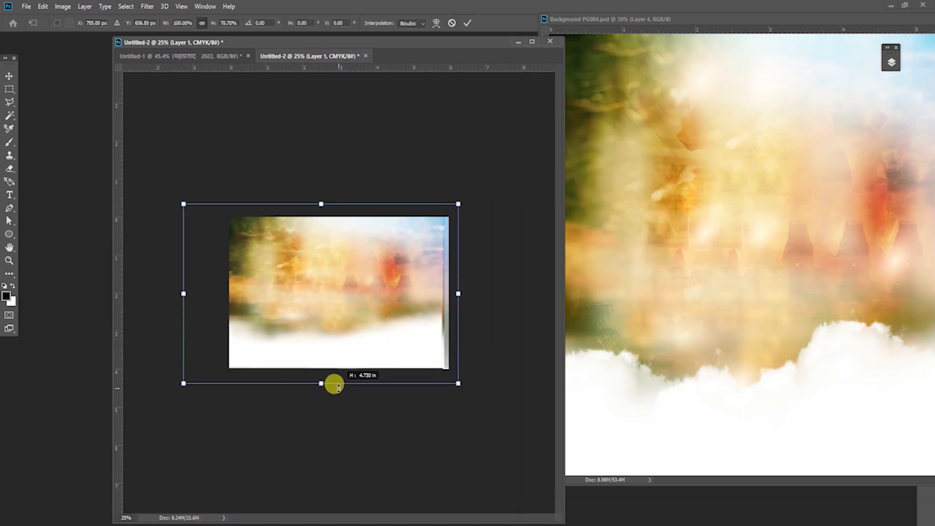
left_click_drag(457, 294, 465, 294)
mouse_move(183, 294)
left_mouse_down()
mouse_move(201, 294)
mouse_move(185, 298)
left_mouse_up()
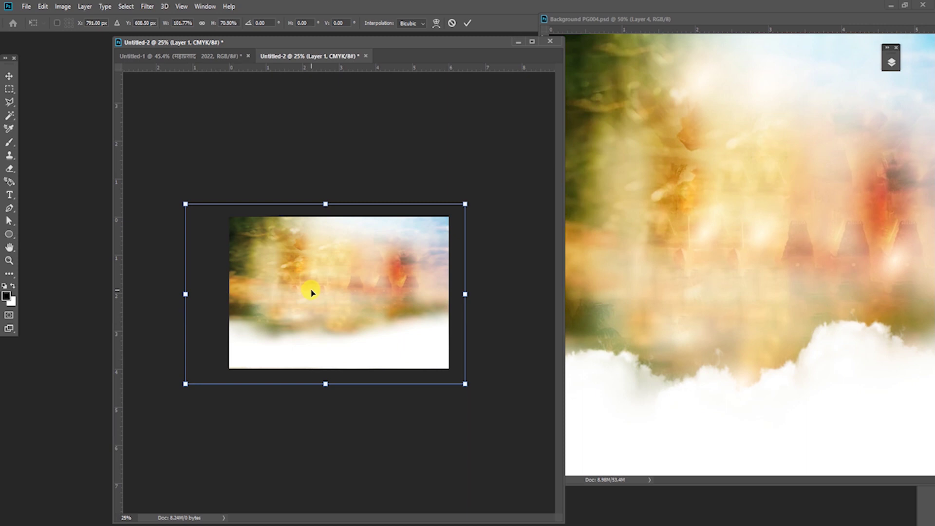
key("Return")
left_click(689, 419)
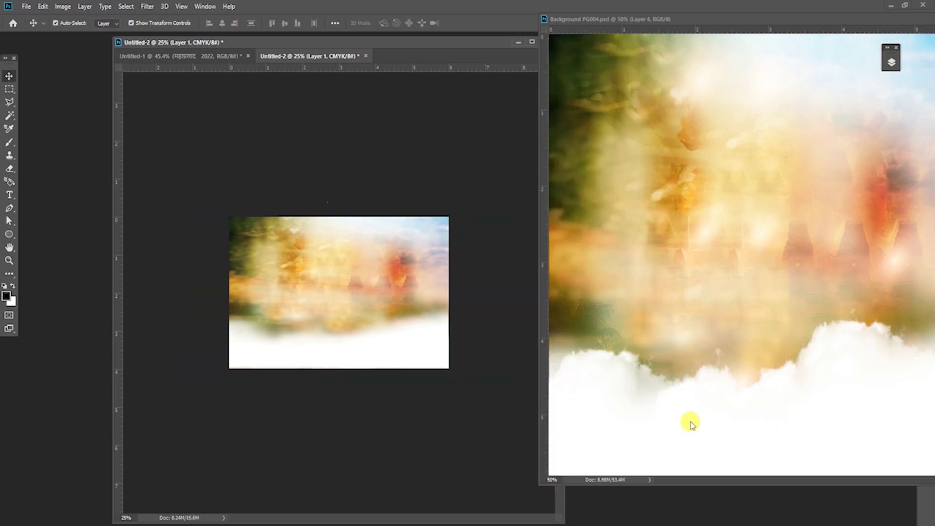
- Copy the white cloud layer from Background PG004 into Untitled-2 and stretch it to canvas width
mouse_move(653, 422)
left_mouse_down()
mouse_move(674, 243)
mouse_move(414, 357)
mouse_move(422, 355)
mouse_move(298, 359)
mouse_move(308, 365)
left_mouse_up()
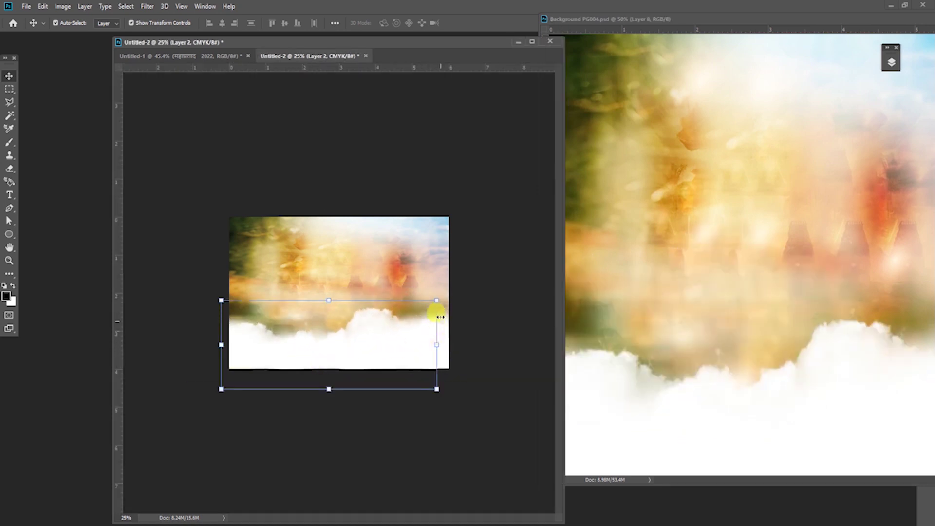
left_click_drag(437, 299, 438, 303)
left_click_drag(437, 347, 449, 347)
double_click(421, 352)
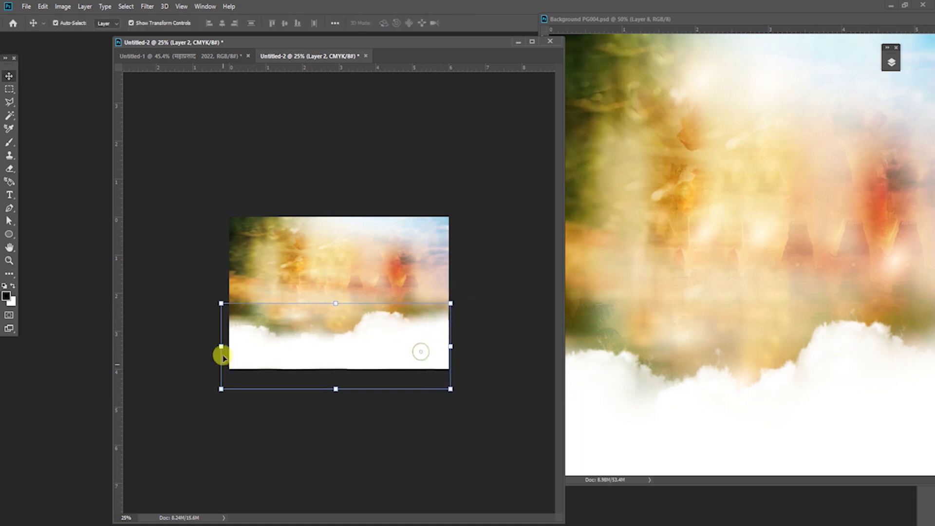
left_click_drag(221, 346, 227, 348)
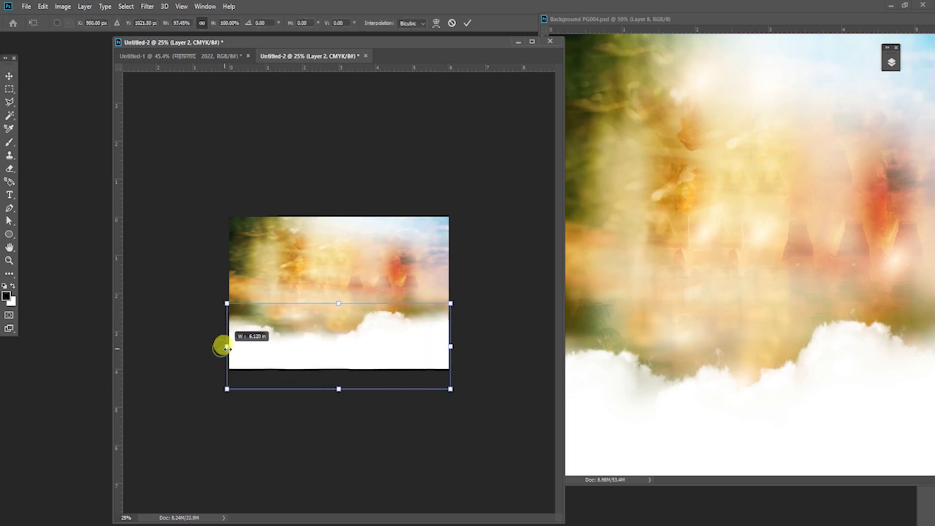
double_click(394, 356)
key("ctrl+0")
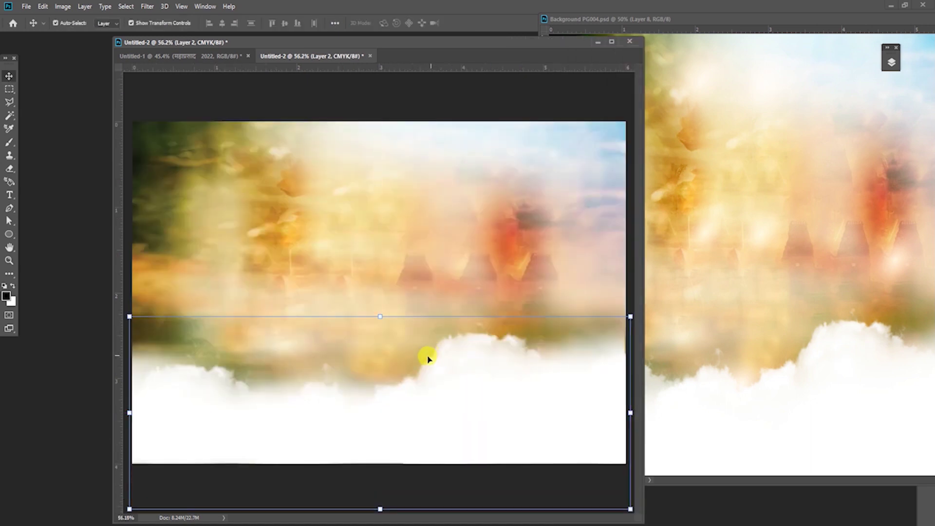
left_click_drag(294, 57, 633, 52)
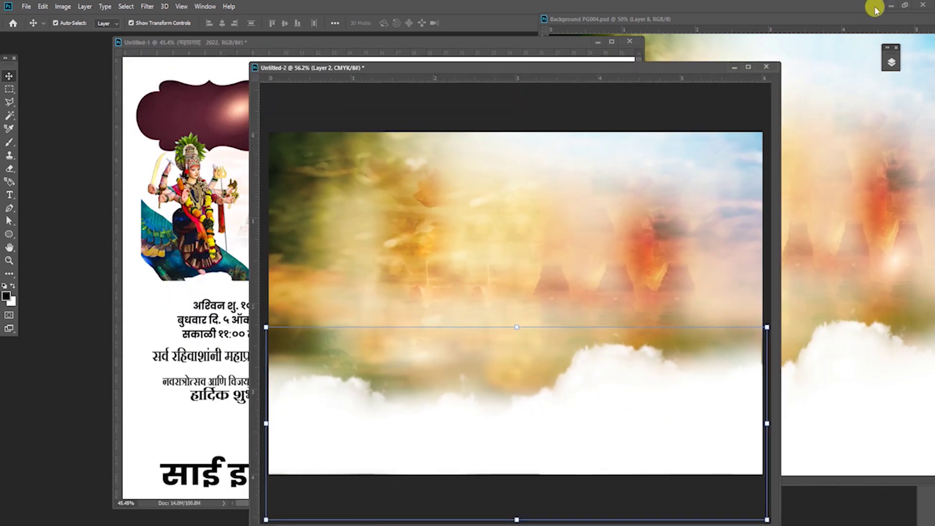
- Arrange the windows so the invitation document sits beside Untitled-2
left_click_drag(863, 20, 736, 45)
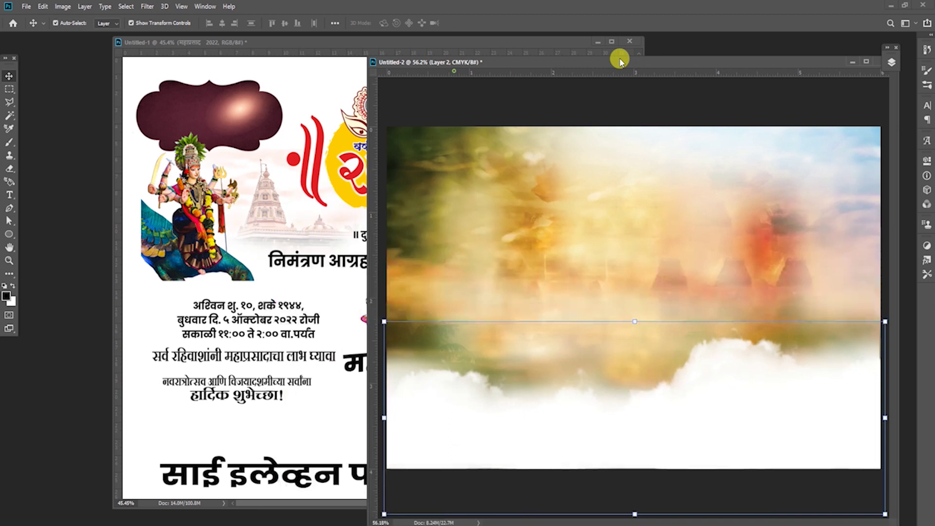
left_click_drag(469, 72, 640, 58)
left_click(598, 370)
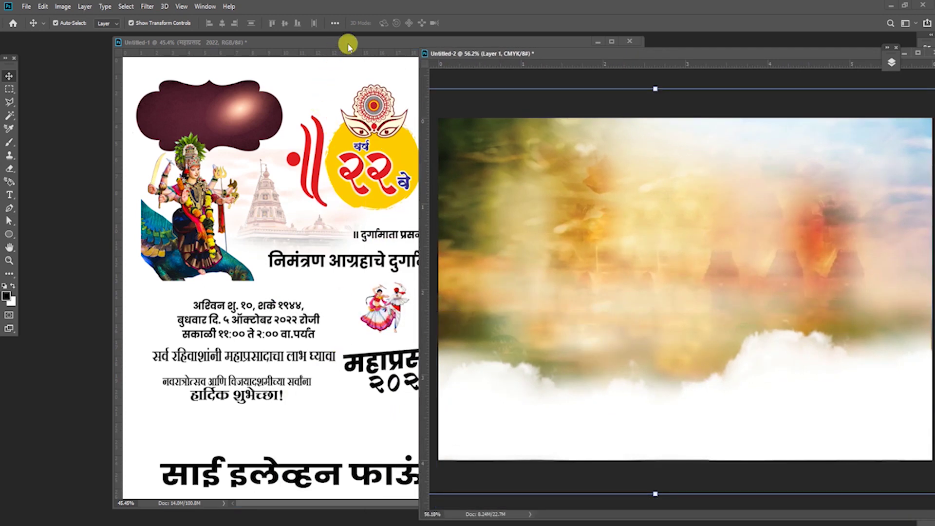
left_click_drag(348, 45, 297, 49)
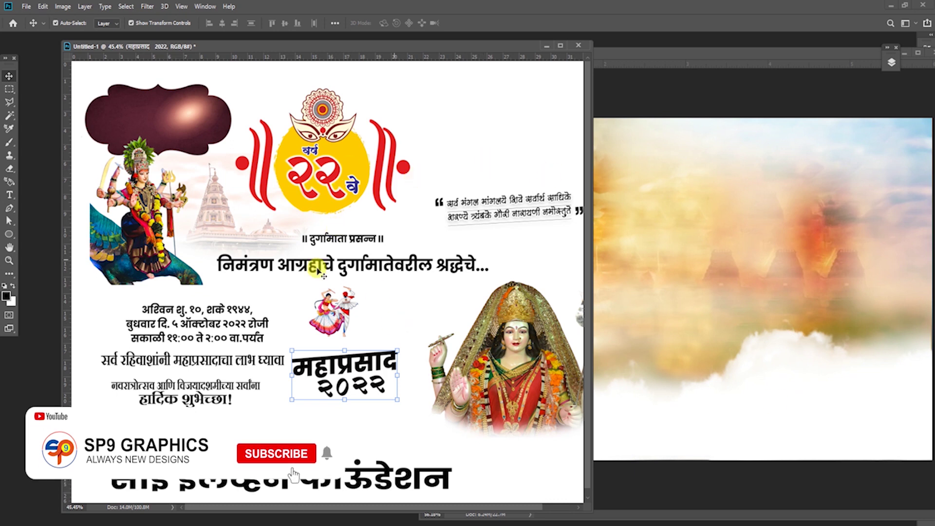
- Copy the Durga-on-peacock image into Untitled-2, enlarge it and position it on the left
left_click(167, 271)
mouse_move(167, 270)
left_mouse_down()
mouse_move(729, 238)
mouse_move(514, 380)
left_mouse_up()
mouse_move(573, 222)
left_mouse_down()
mouse_move(619, 117)
mouse_move(615, 128)
left_mouse_up()
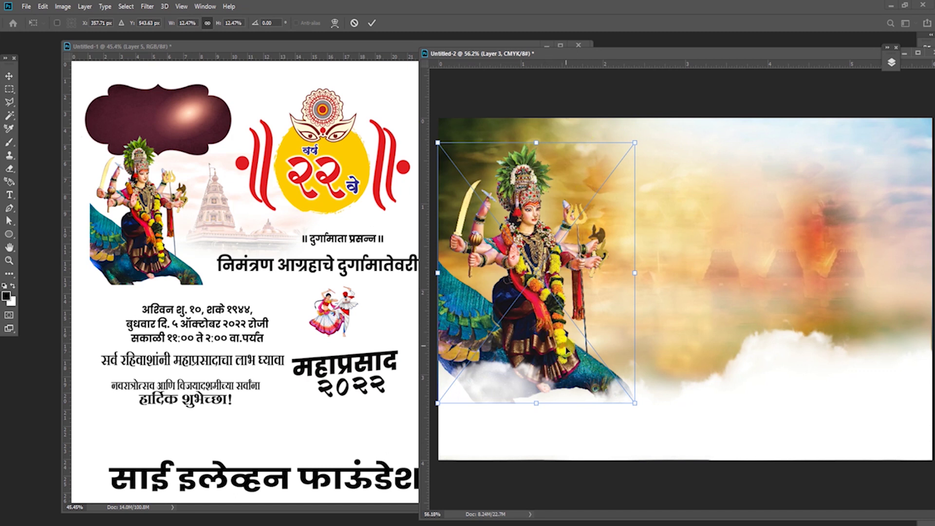
left_click_drag(570, 367, 579, 386)
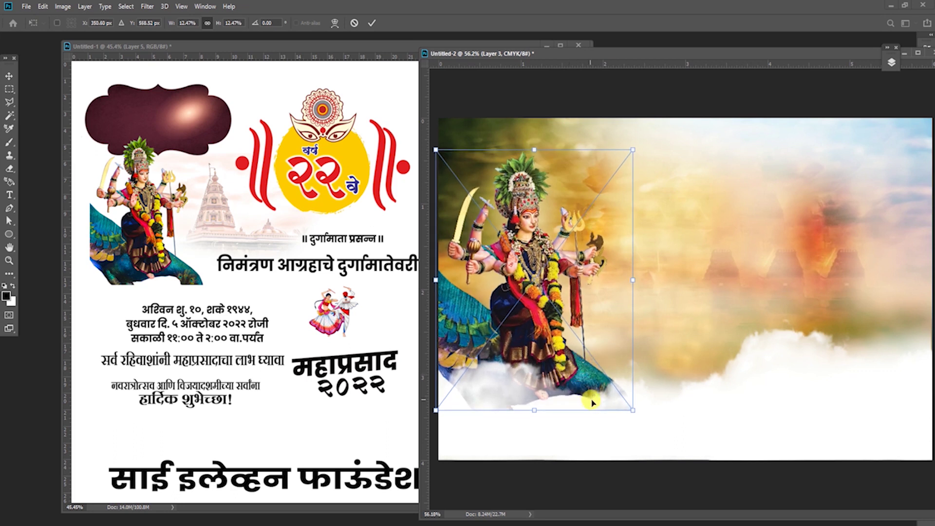
key("Return")
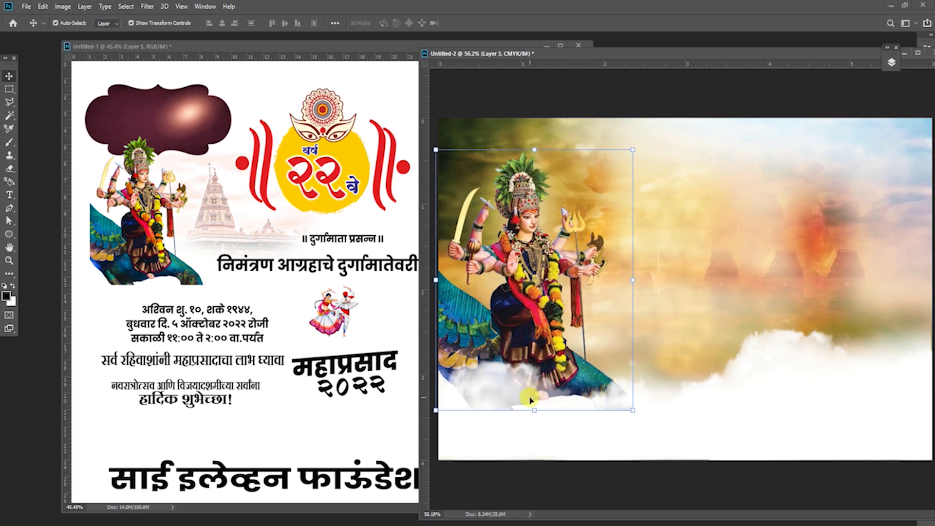
left_click(583, 458)
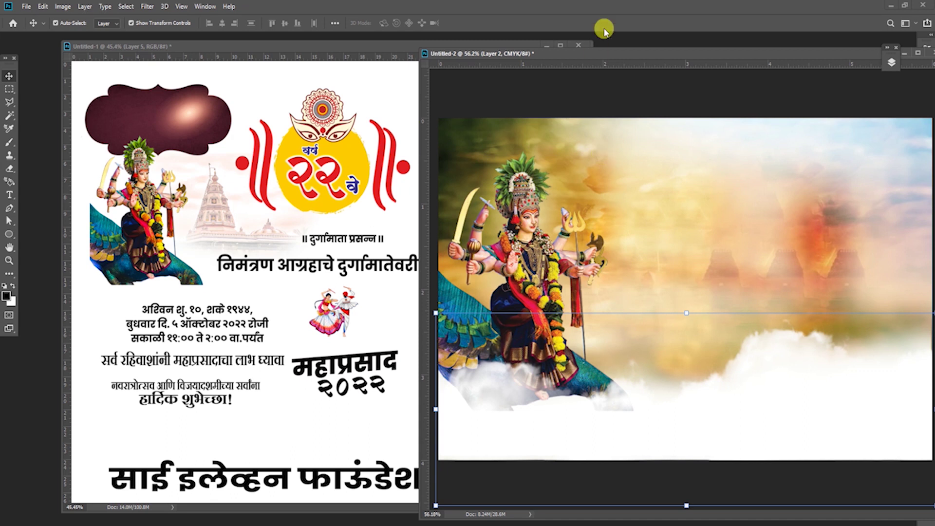
left_click(600, 214)
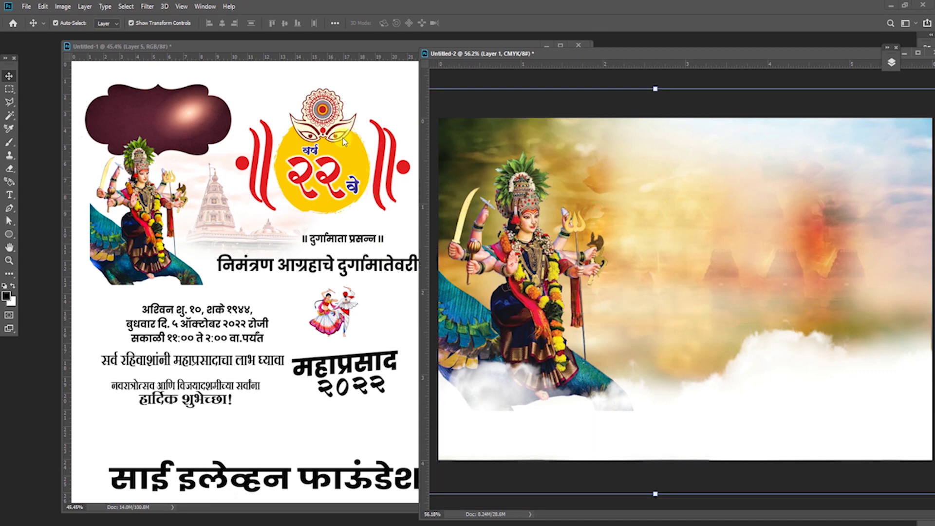
- Copy the वर्ष २२ वे logo into Untitled-2, scale it to about 14%, and place it top beside the goddess
left_click(343, 141)
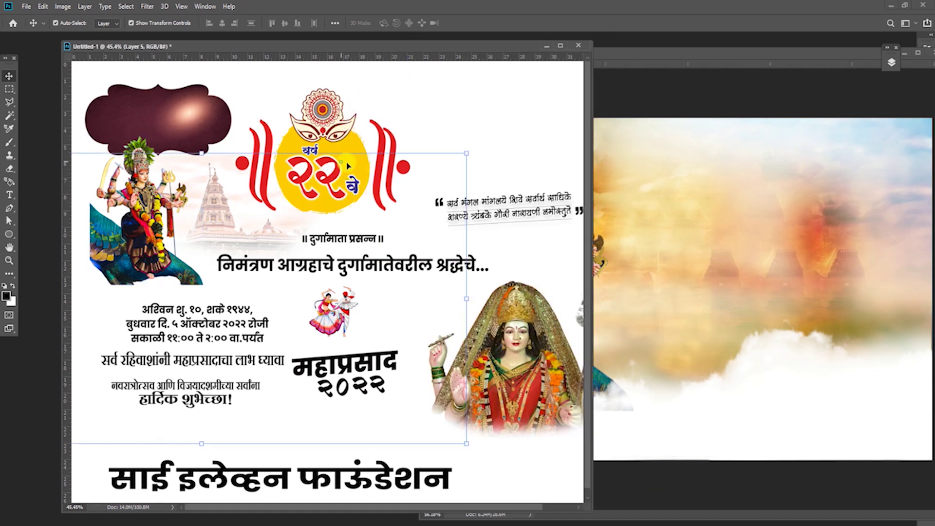
mouse_move(395, 130)
left_mouse_down()
mouse_move(402, 141)
mouse_move(669, 172)
mouse_move(714, 212)
left_mouse_up()
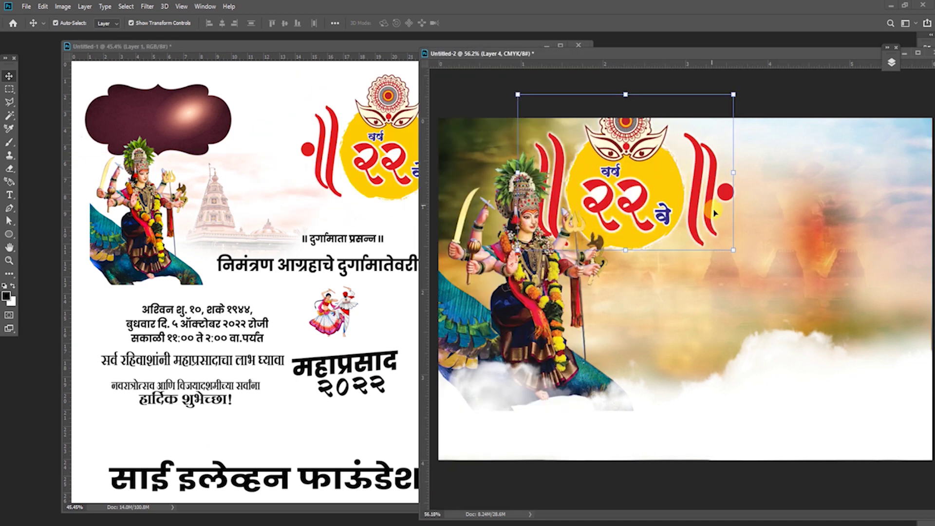
mouse_move(733, 94)
left_mouse_down()
mouse_move(611, 216)
mouse_move(675, 179)
left_mouse_up()
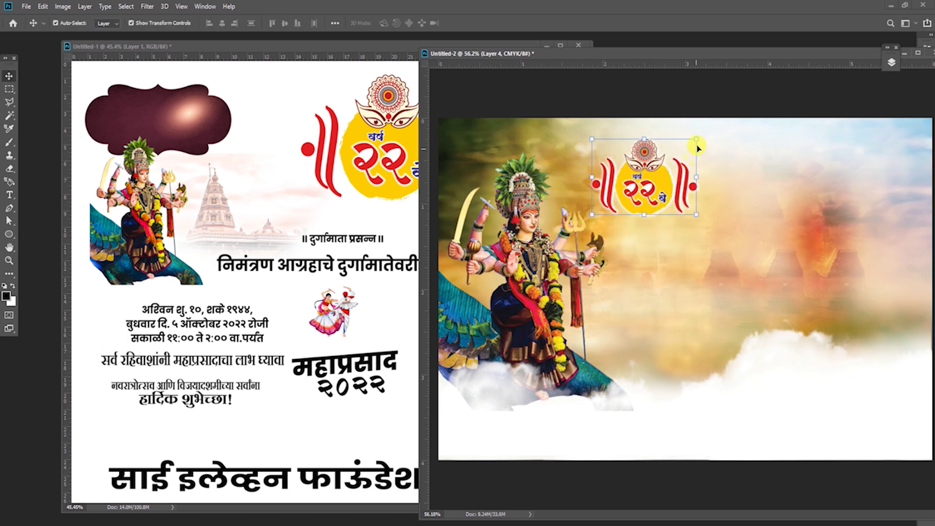
left_click_drag(697, 138, 661, 165)
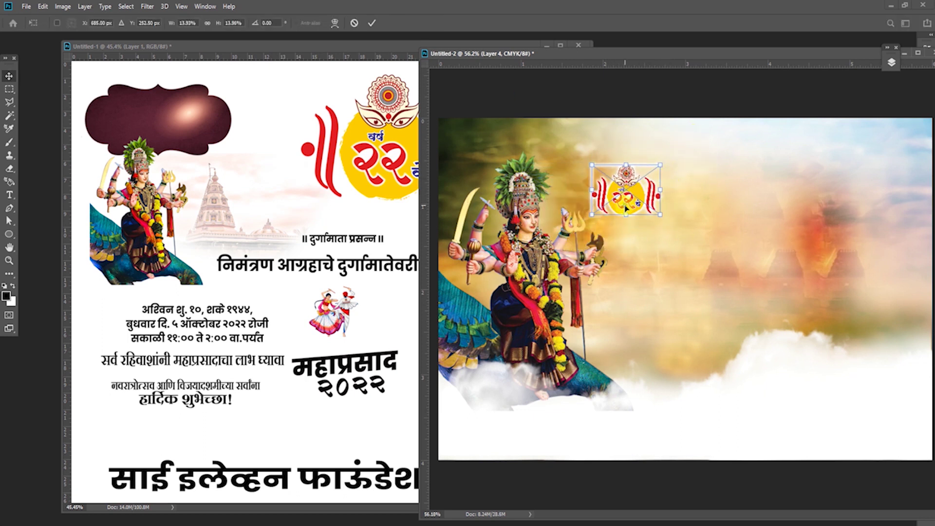
key("Return")
mouse_move(626, 208)
left_mouse_down()
mouse_move(484, 146)
mouse_move(610, 162)
left_mouse_up()
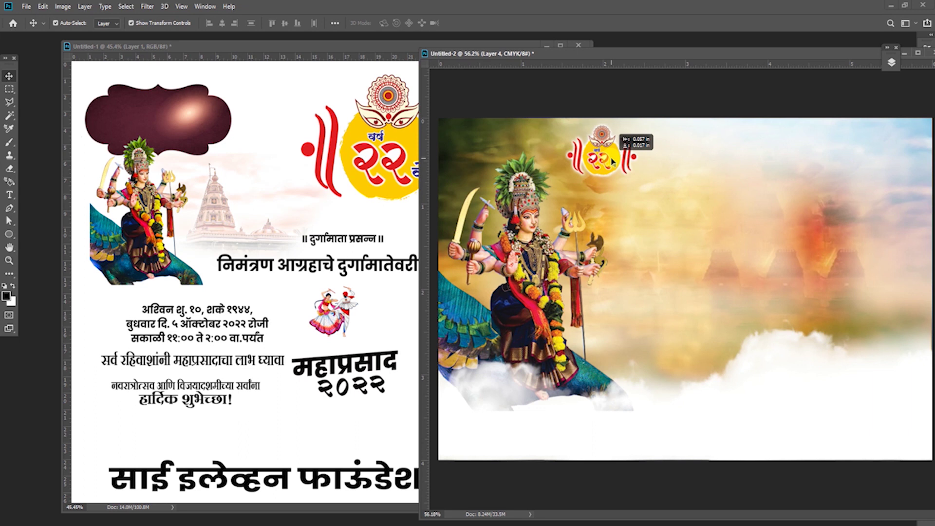
left_click(369, 214)
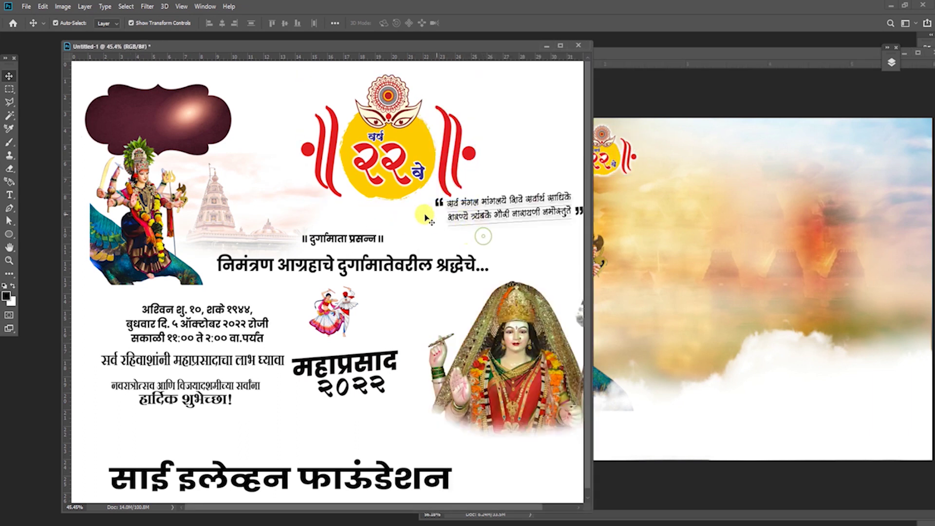
- Copy the ॥ दुर्गामाता प्रसन्न ॥ line and invitation heading into Untitled-2, centring the top line horizontally
mouse_move(345, 256)
left_mouse_down()
mouse_move(769, 152)
mouse_move(737, 138)
left_mouse_up()
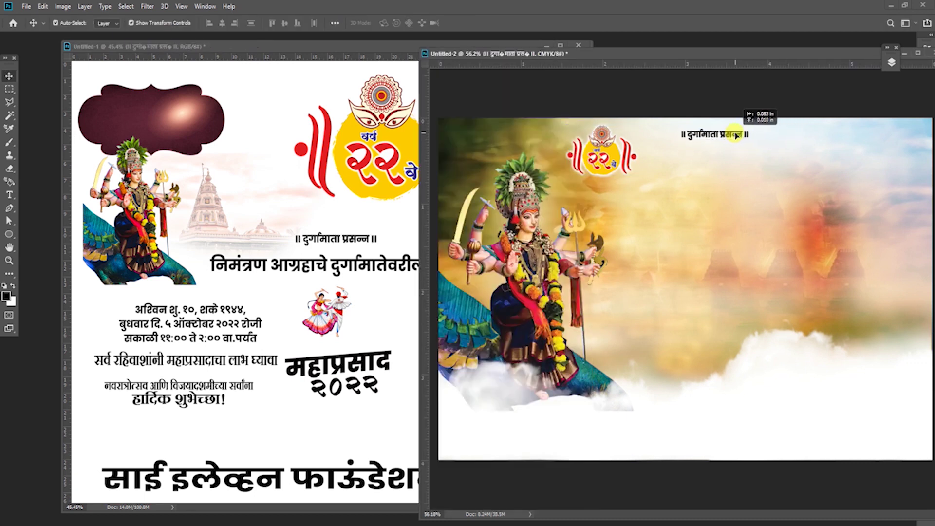
mouse_move(316, 258)
left_mouse_down()
mouse_move(851, 148)
mouse_move(831, 133)
left_mouse_up()
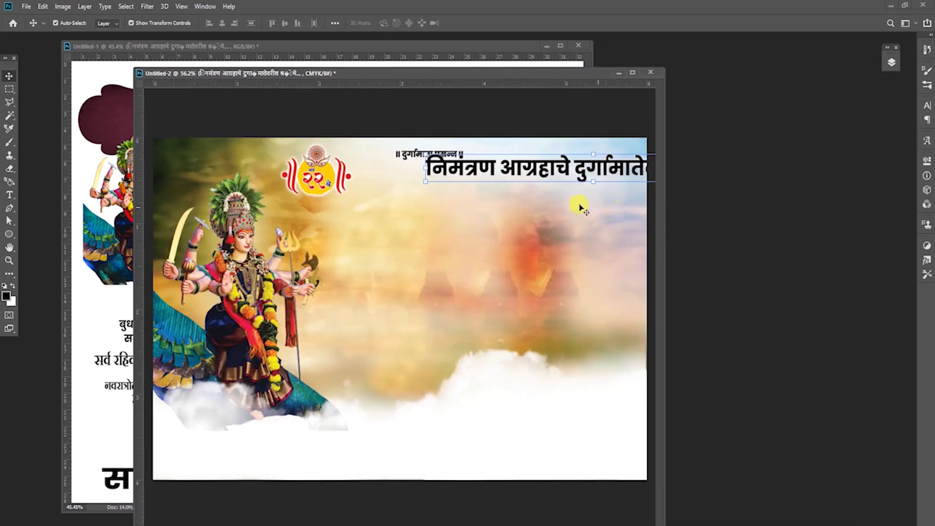
left_click(413, 161)
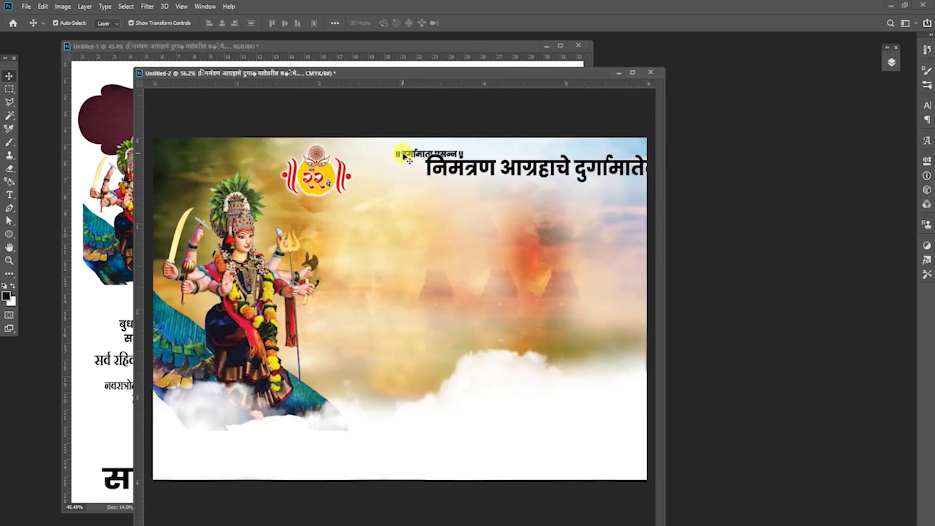
key("ctrl+a")
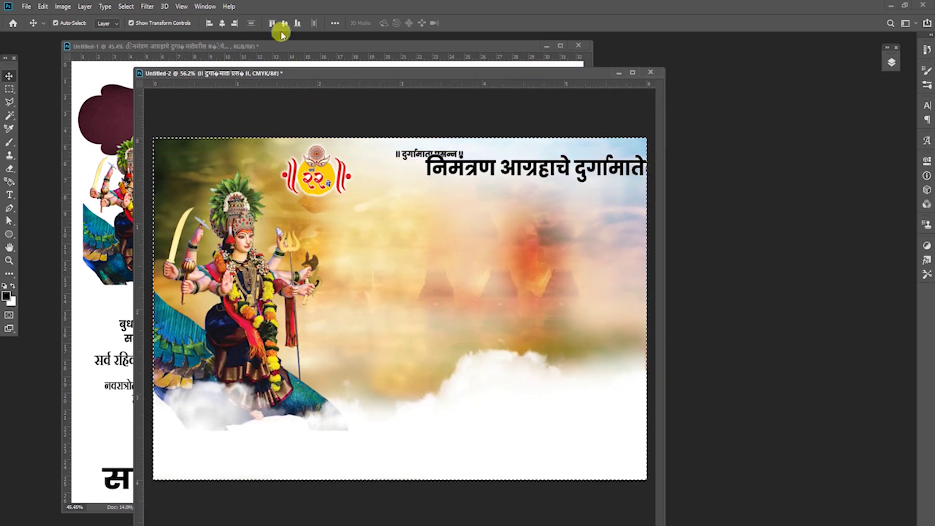
left_click(222, 23)
key("ctrl+d")
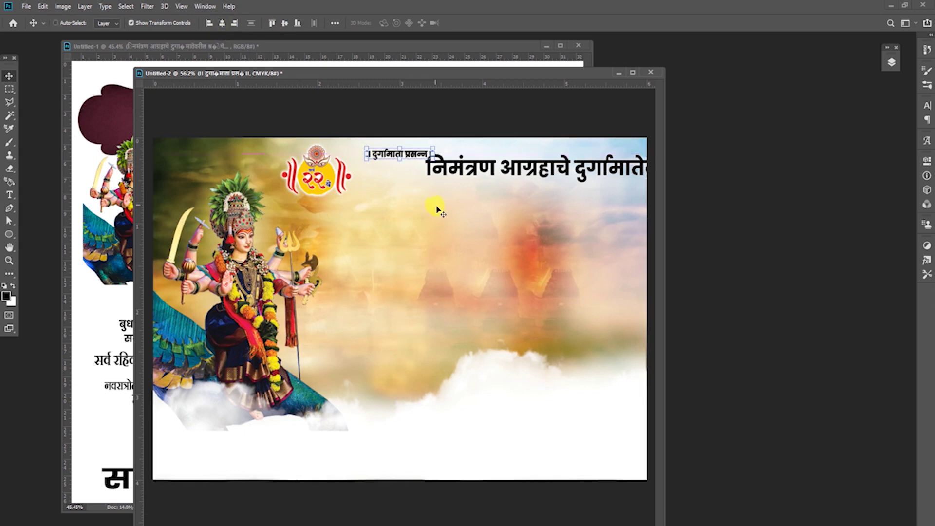
- Shrink the invitation heading to about 60% and place it just below the top line
left_click_drag(480, 170, 375, 209)
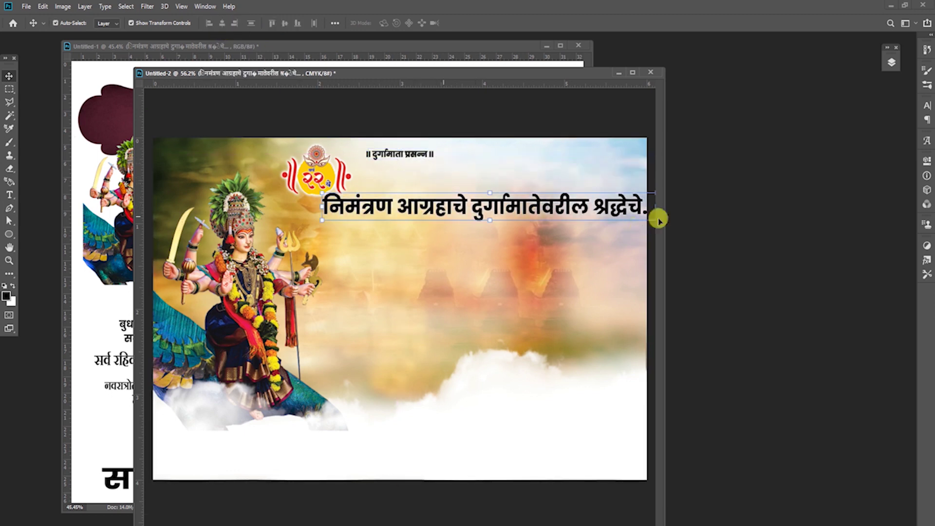
left_click_drag(321, 223, 461, 219)
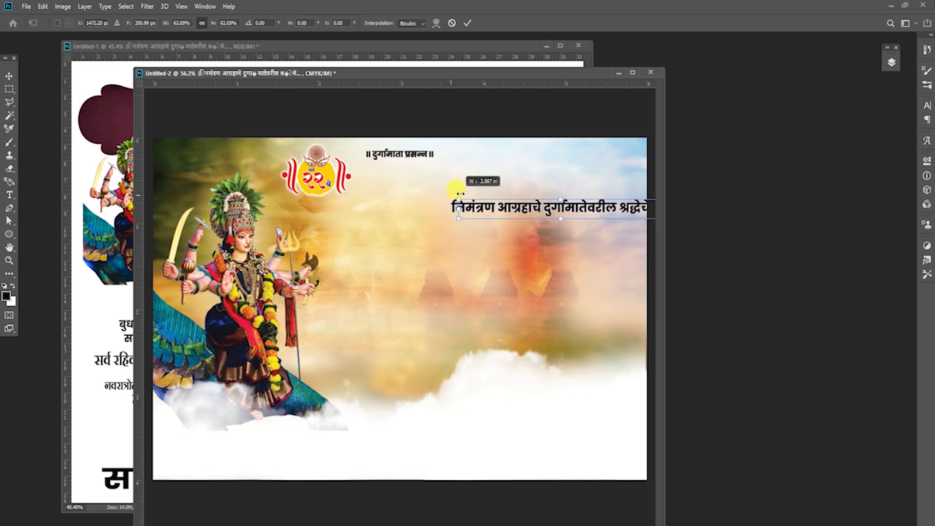
key("Return")
left_click_drag(523, 213, 508, 182)
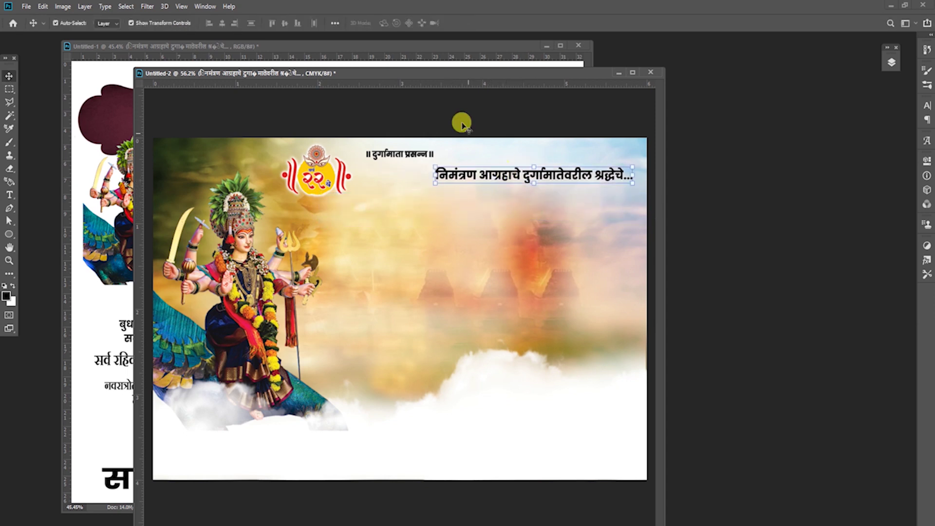
left_click_drag(444, 72, 602, 88)
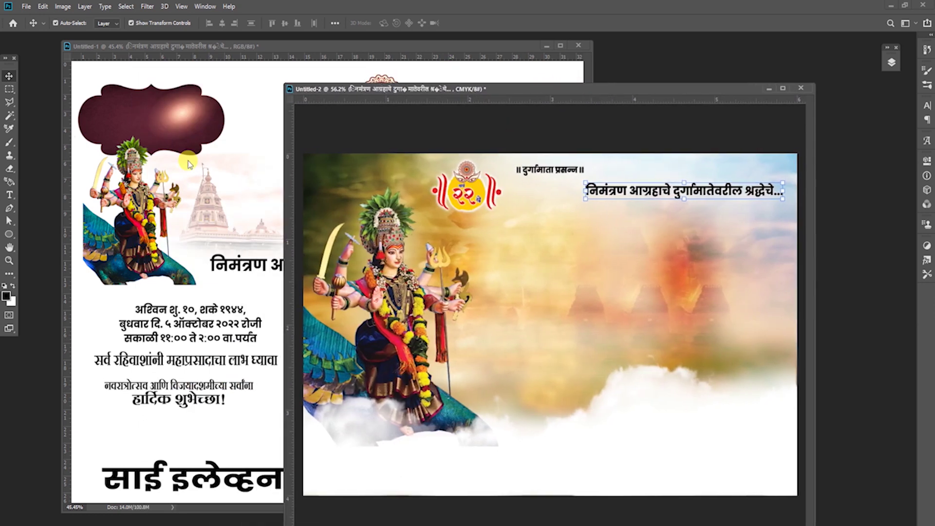
left_click(197, 233)
left_click(391, 348)
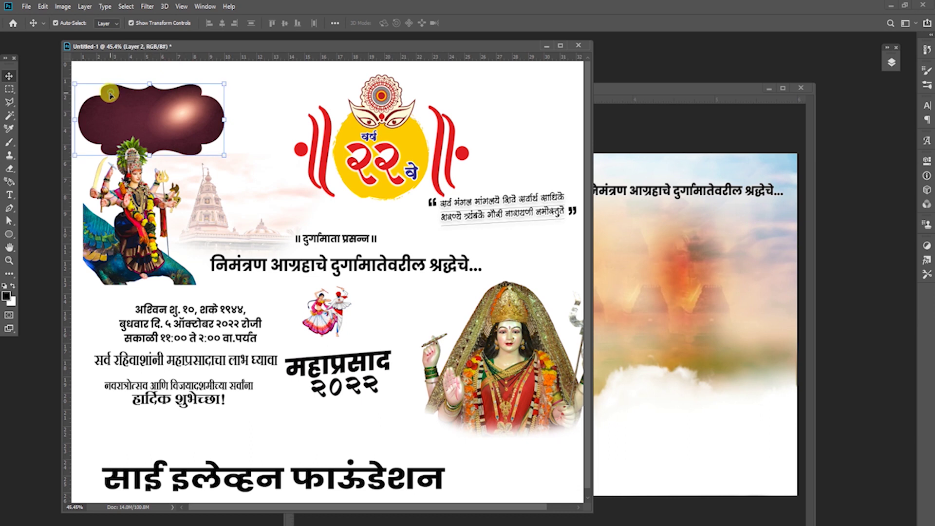
- Copy the maroon frame into Untitled-2, shrink it slightly and place it below the heading
mouse_move(115, 91)
left_mouse_down()
mouse_move(690, 241)
mouse_move(655, 242)
left_mouse_up()
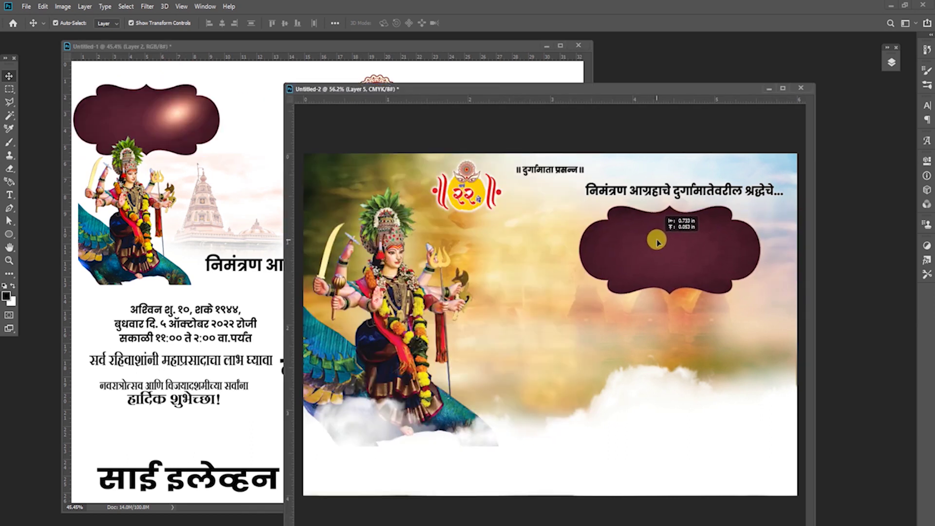
left_click_drag(655, 242, 655, 242)
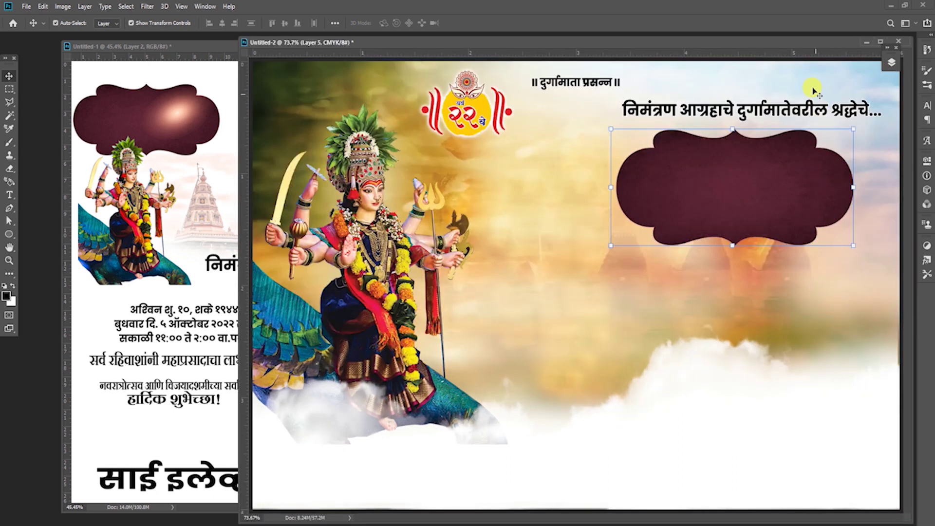
left_click_drag(763, 43, 716, 43)
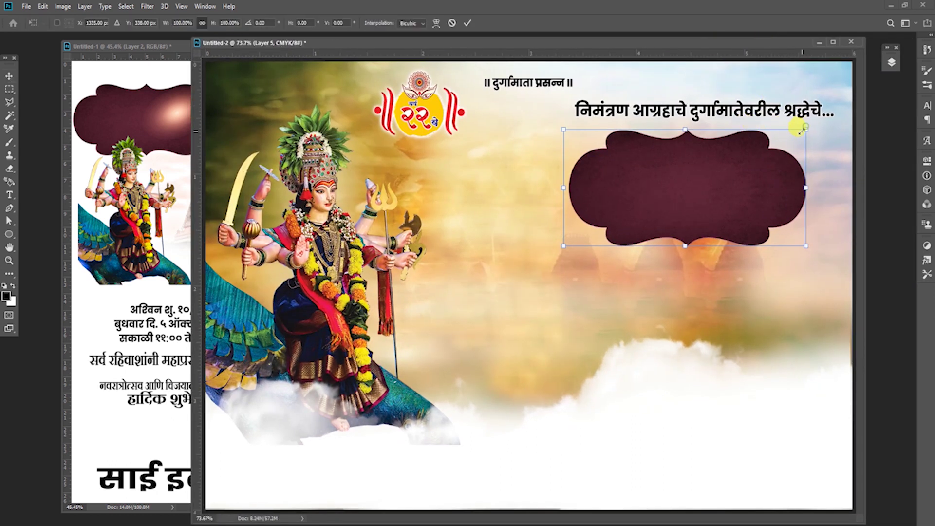
left_click_drag(803, 128, 795, 132)
left_click_drag(725, 194, 731, 185)
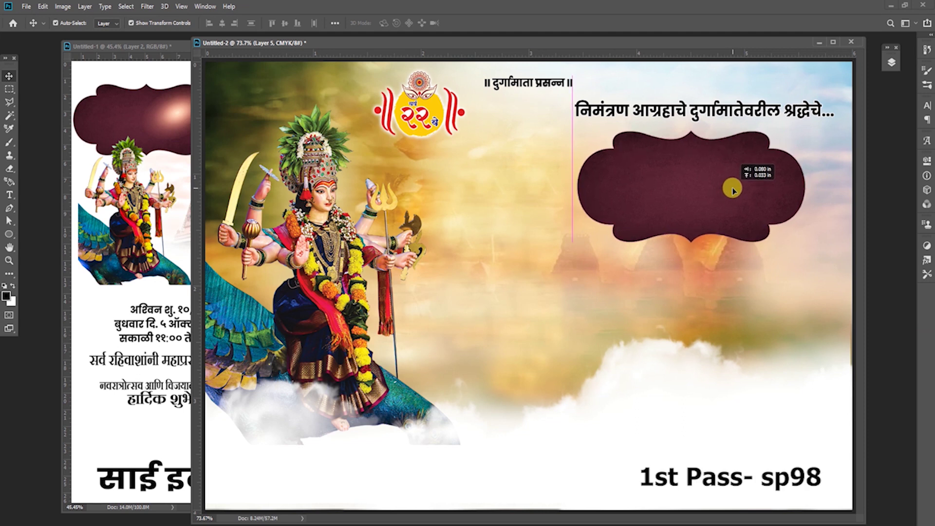
- Copy the महाप्रसाद २०२२ title from the first invitation into Untitled-2
left_click(90, 204)
left_click(247, 317)
left_click(253, 336)
mouse_move(331, 370)
left_mouse_down()
mouse_move(695, 205)
mouse_move(733, 212)
left_mouse_up()
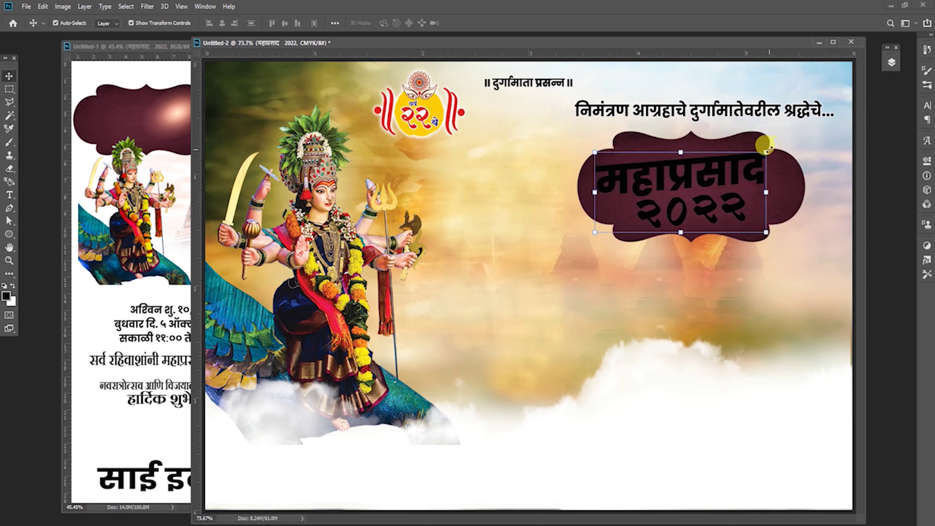
- Position the title on the maroon frame and add the date lines beneath it
left_click_drag(760, 148, 747, 178)
left_click(148, 298)
mouse_move(195, 308)
left_mouse_down()
mouse_move(693, 291)
mouse_move(686, 288)
mouse_move(748, 265)
mouse_move(729, 267)
left_mouse_up()
left_click_drag(804, 308, 780, 278)
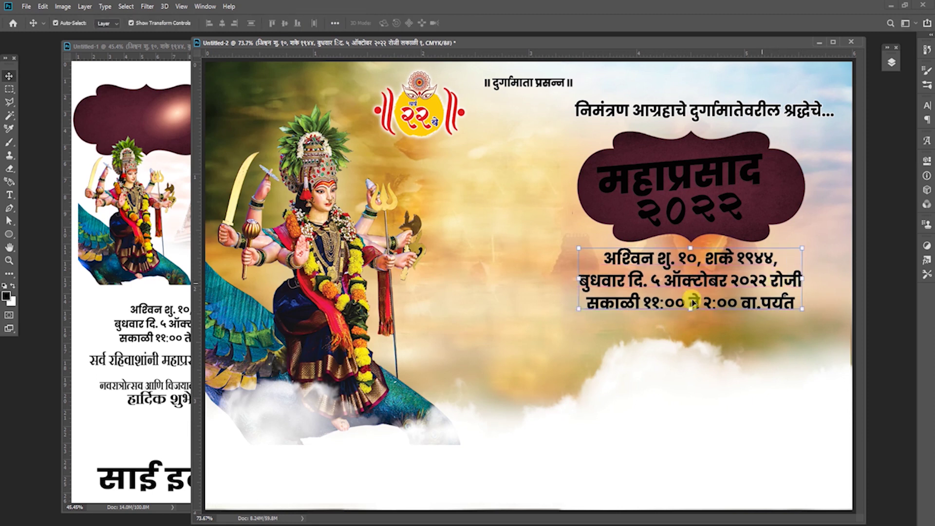
- Add the residents' invitation line, narrowed to fit, and the हार्दिक शुभेच्छा! greeting
left_click(118, 366)
mouse_move(118, 366)
left_mouse_down()
mouse_move(593, 368)
mouse_move(708, 331)
mouse_move(692, 323)
left_mouse_up()
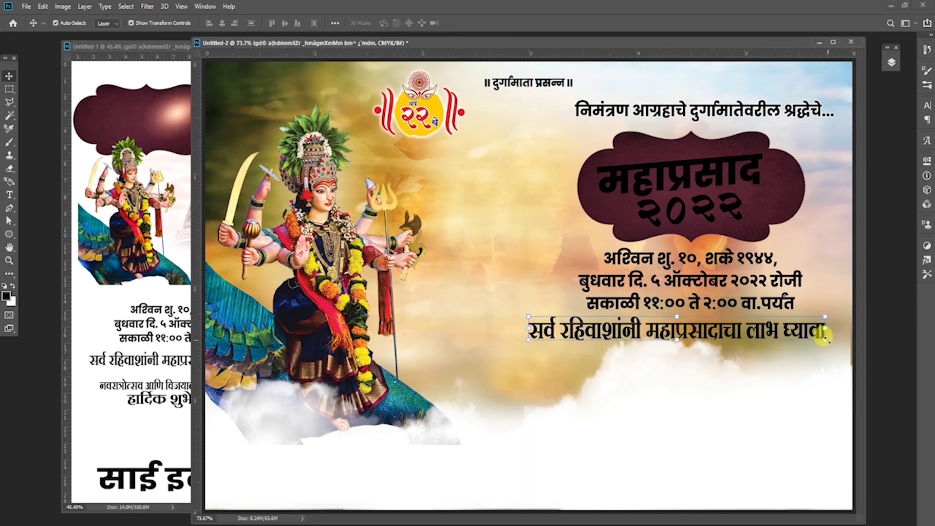
left_click_drag(824, 331, 789, 334)
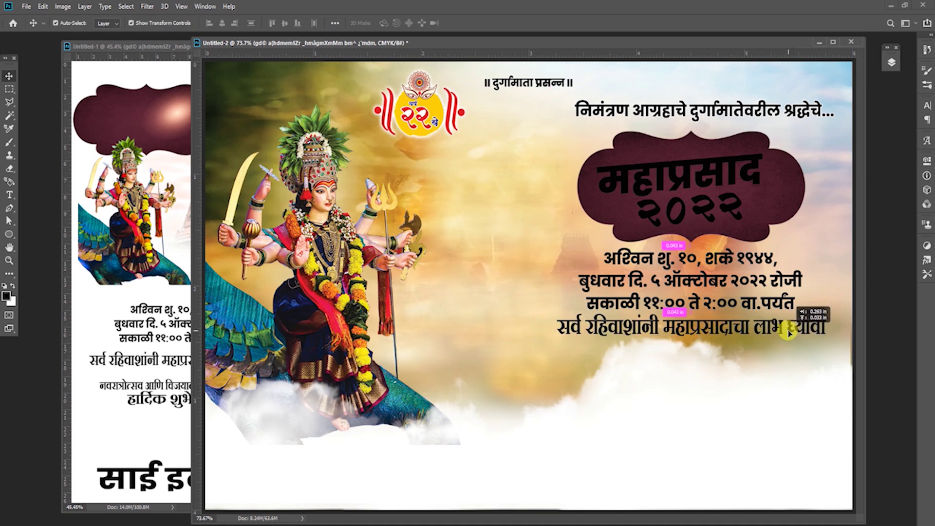
left_click(163, 369)
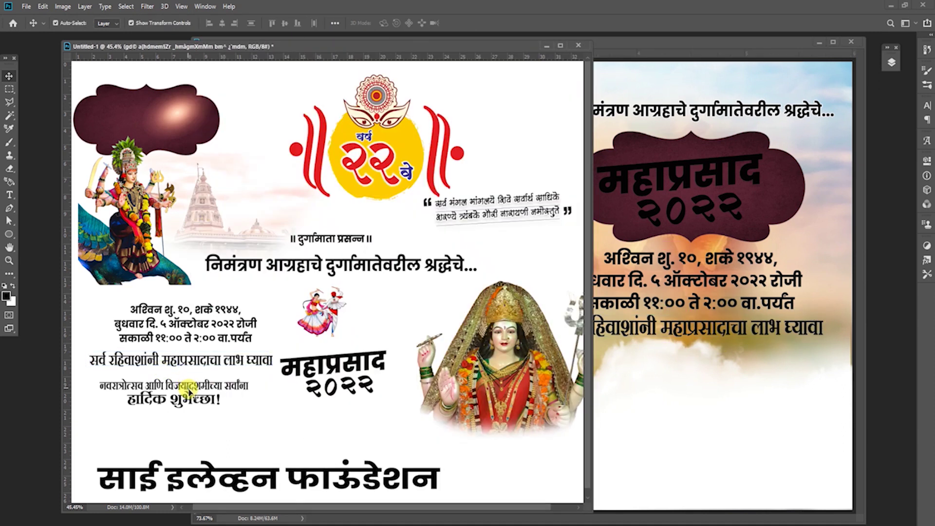
left_click(758, 378)
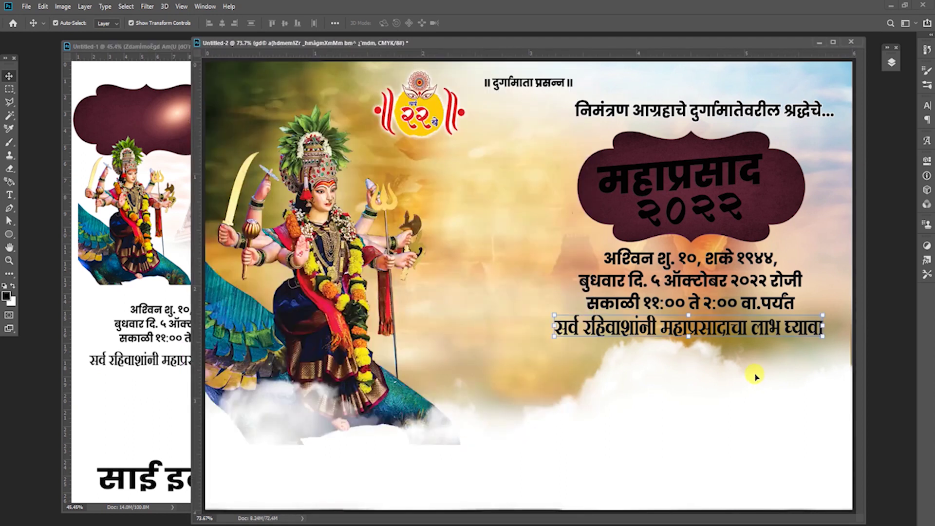
left_click_drag(756, 376, 749, 371)
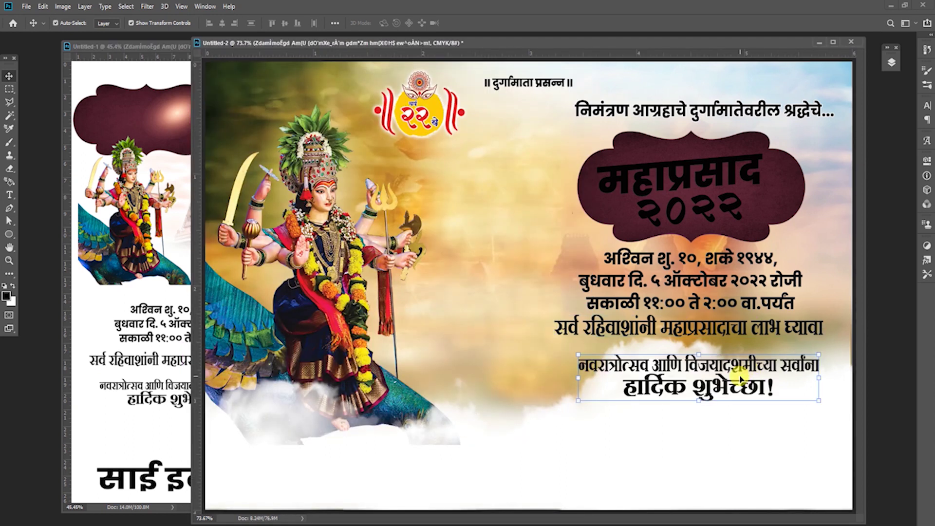
left_click(193, 397)
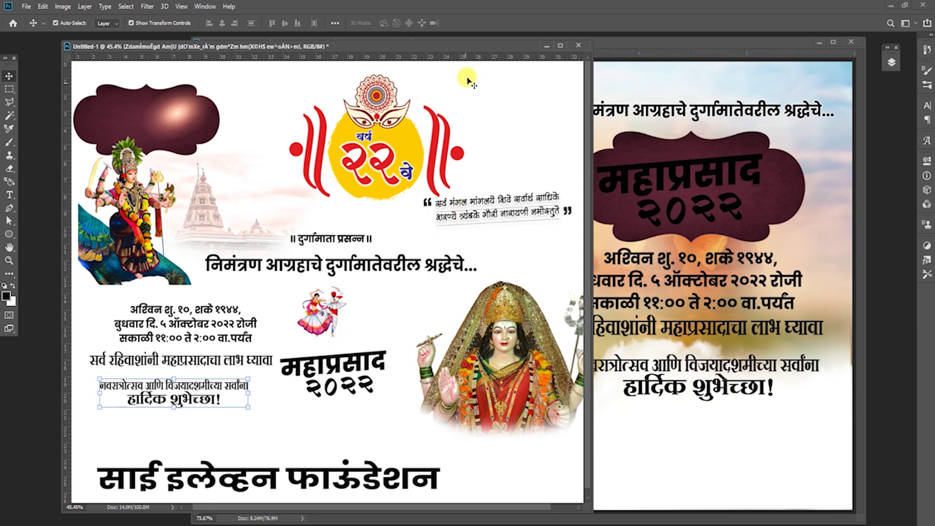
- Copy the 'सर्व मंगल मांगल्ये…' verse into the second invitation beneath the goddess
left_click_drag(468, 46, 357, 84)
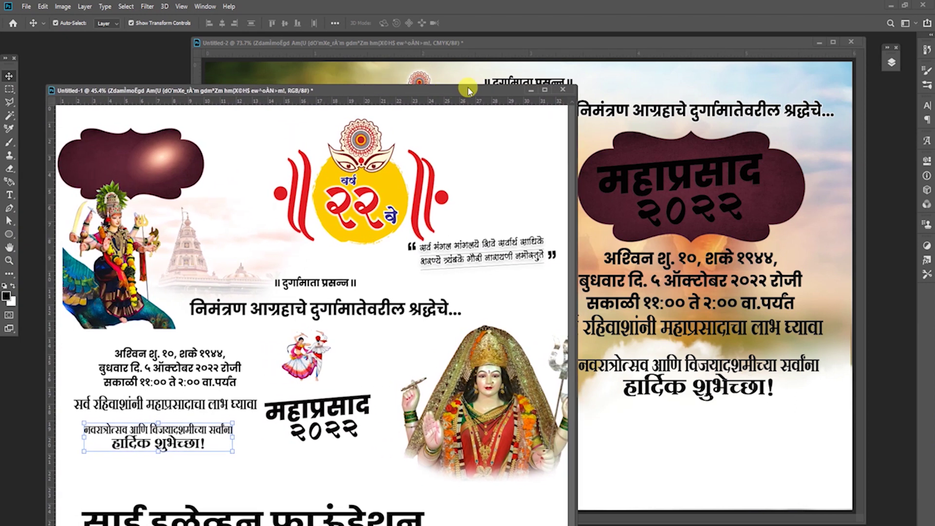
left_click_drag(357, 84, 458, 91)
left_click(358, 292)
left_click(461, 248)
scroll(447, 261, "up", 1)
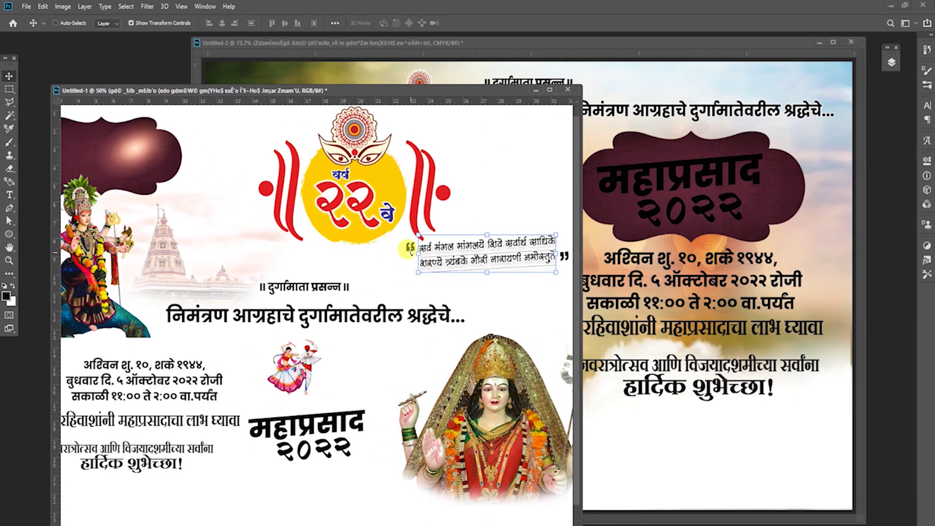
scroll(453, 259, "right", 2)
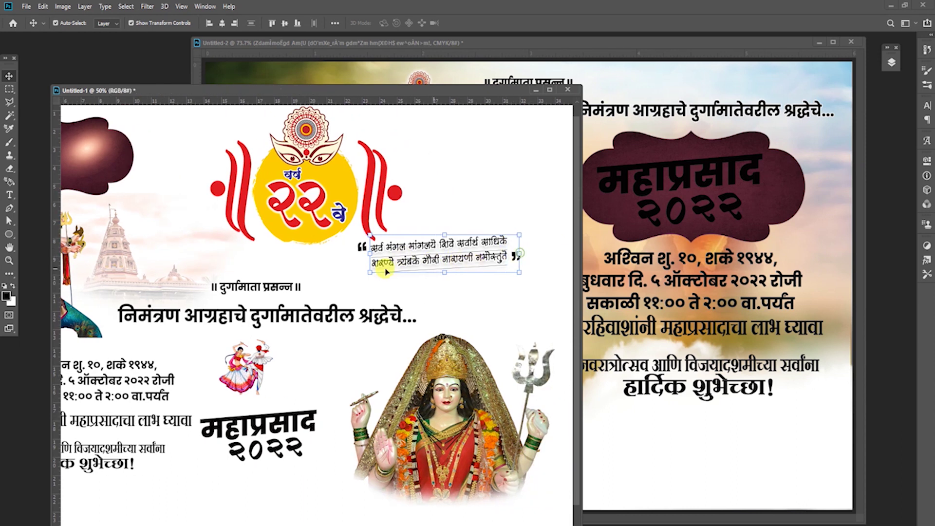
mouse_move(355, 245)
left_mouse_down()
mouse_move(604, 253)
mouse_move(269, 431)
mouse_move(264, 424)
left_mouse_up()
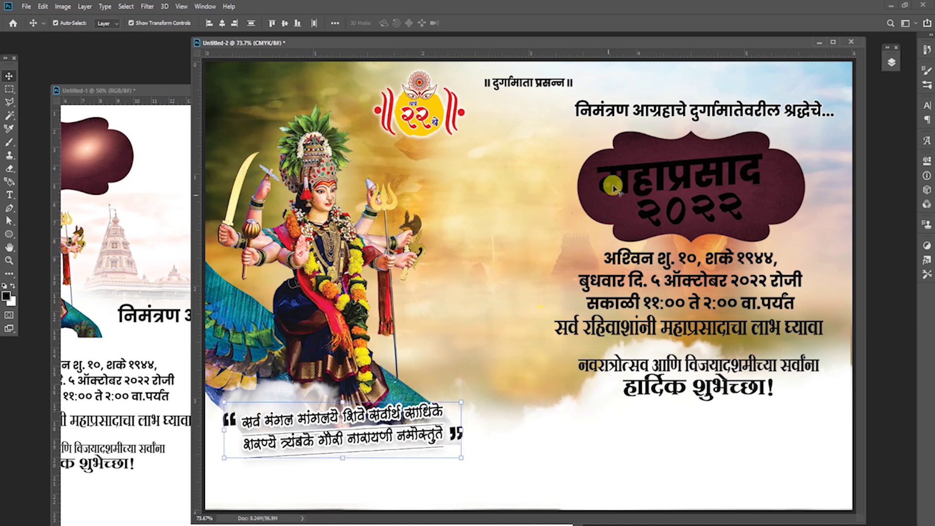
- Copy the temple image into the middle of the second invitation
left_click(135, 191)
left_click_drag(135, 192, 581, 133)
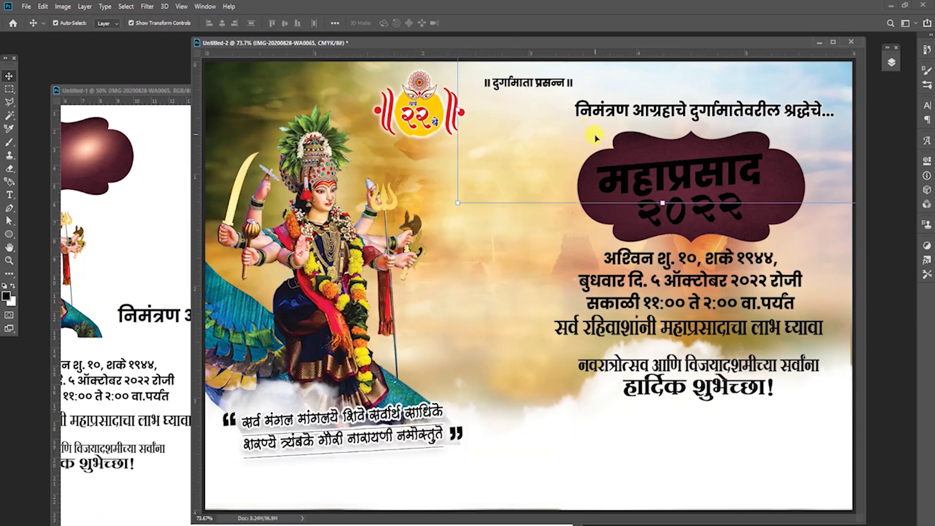
mouse_move(593, 130)
left_mouse_down()
mouse_move(481, 222)
mouse_move(446, 279)
mouse_move(458, 251)
left_mouse_up()
left_click(146, 241)
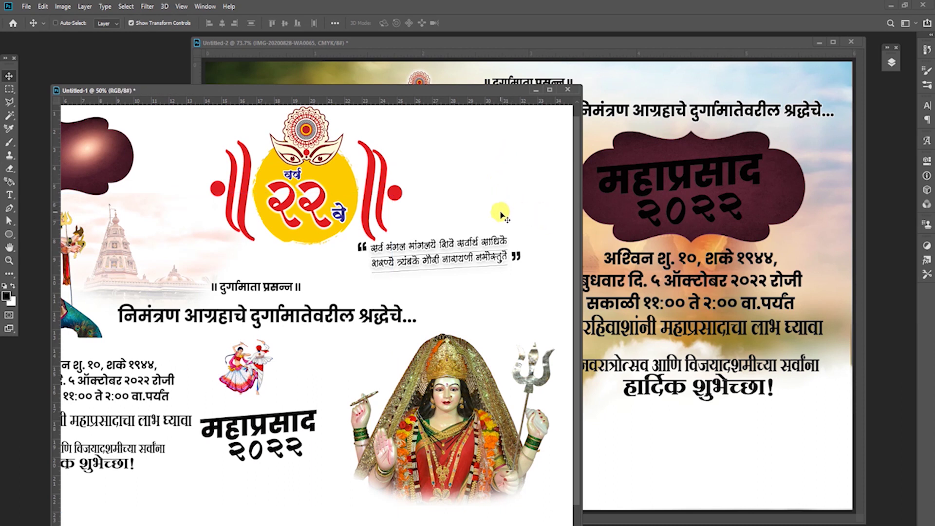
key("ctrl+0")
- Widen the maroon frame to the left, nudge the temple image and re-centre the title
left_click(740, 198)
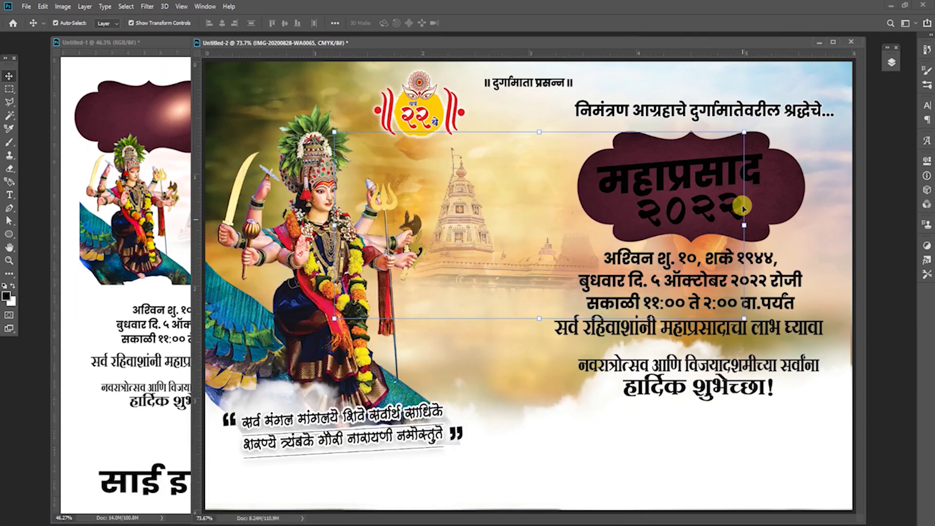
left_click(779, 193)
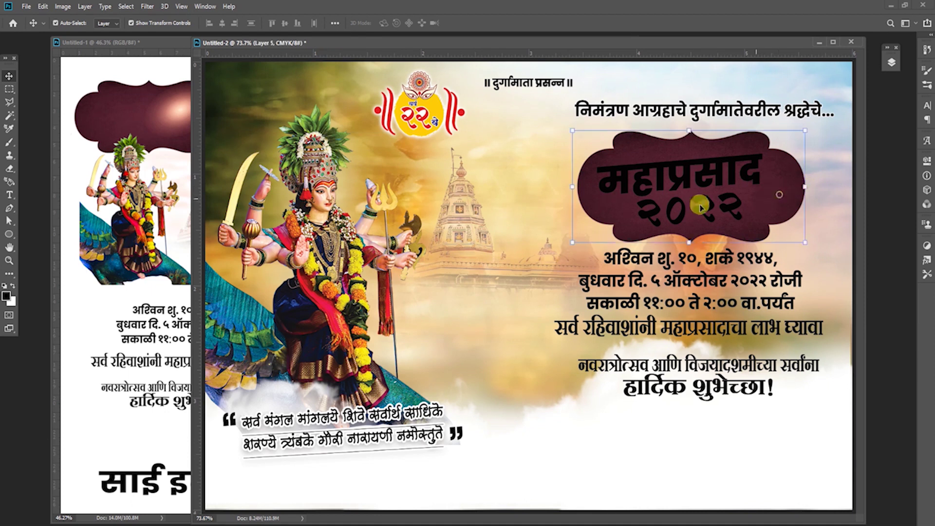
left_click(571, 188)
left_click_drag(555, 188, 536, 186)
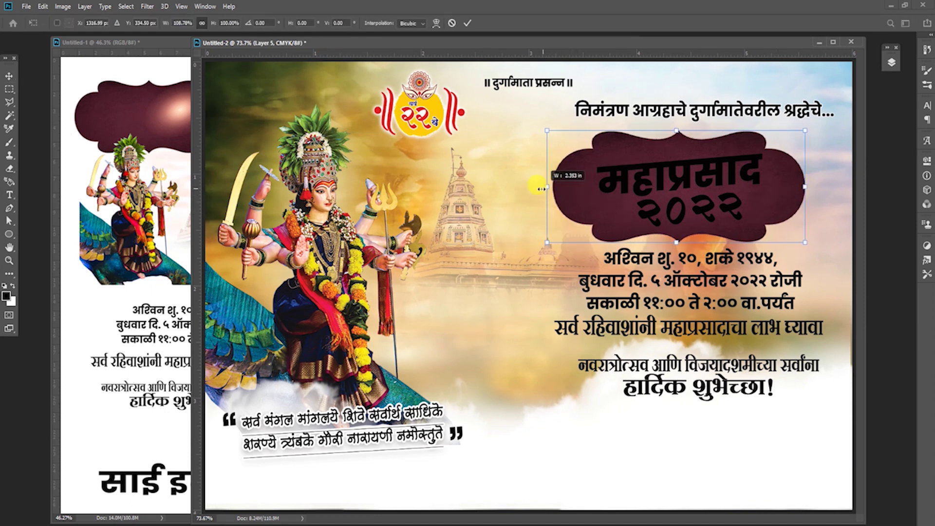
key("Return")
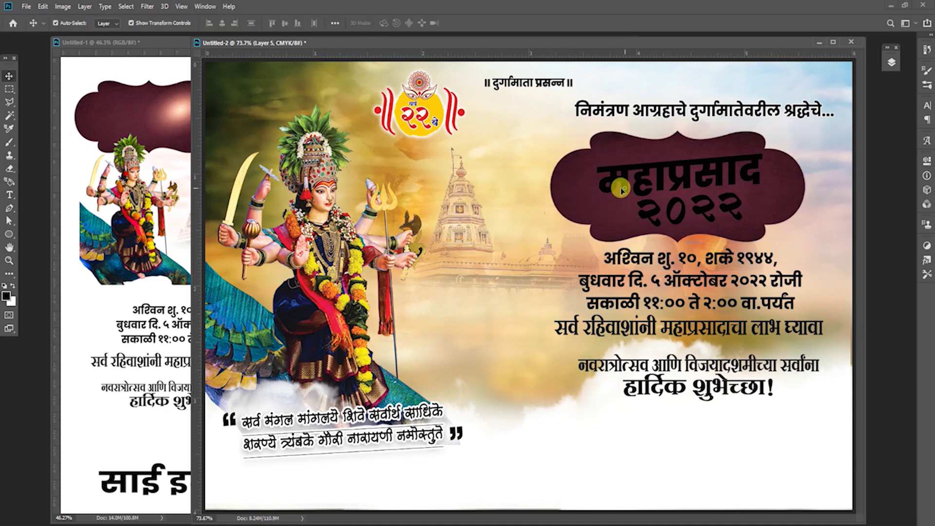
left_click_drag(650, 189, 638, 189)
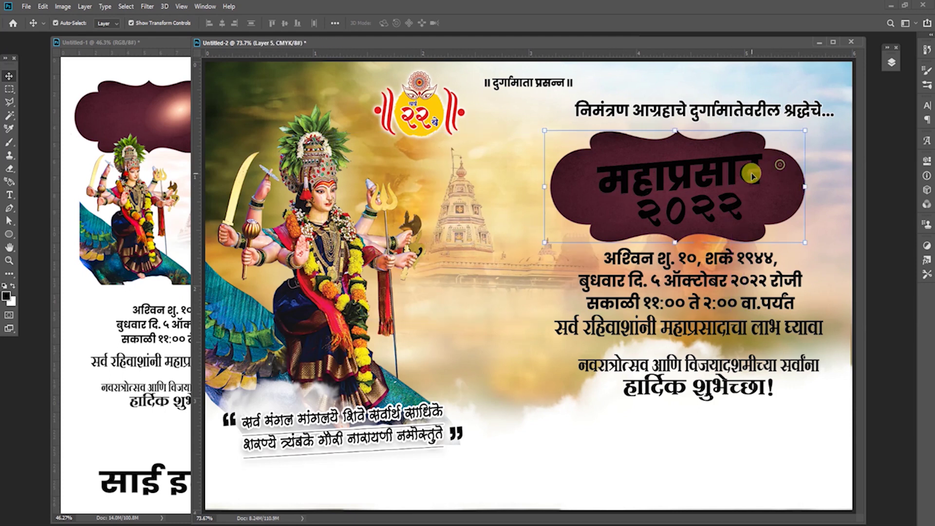
left_click_drag(752, 176, 743, 179)
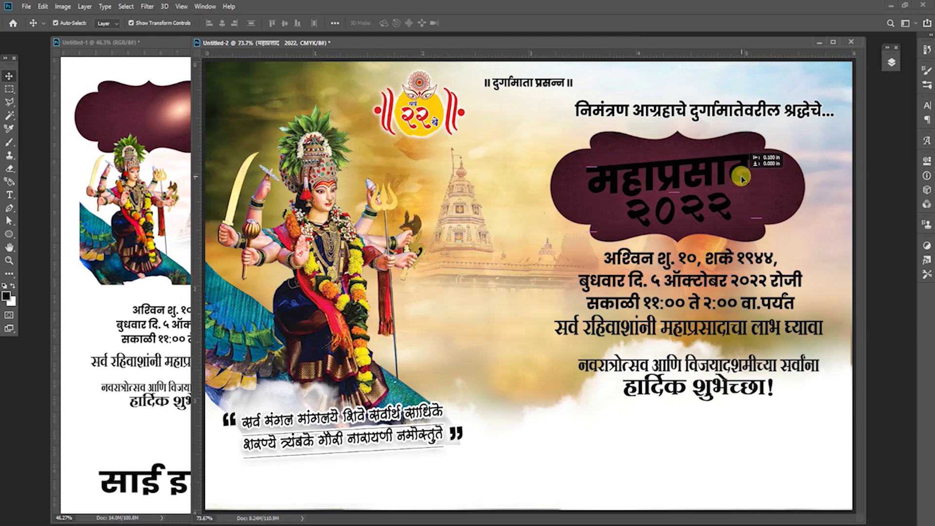
- Dock the second invitation and open Layer Style for the महाप्रसाद २०२२ title layer
mouse_move(665, 43)
left_mouse_down()
mouse_move(221, 54)
mouse_move(261, 68)
left_mouse_up()
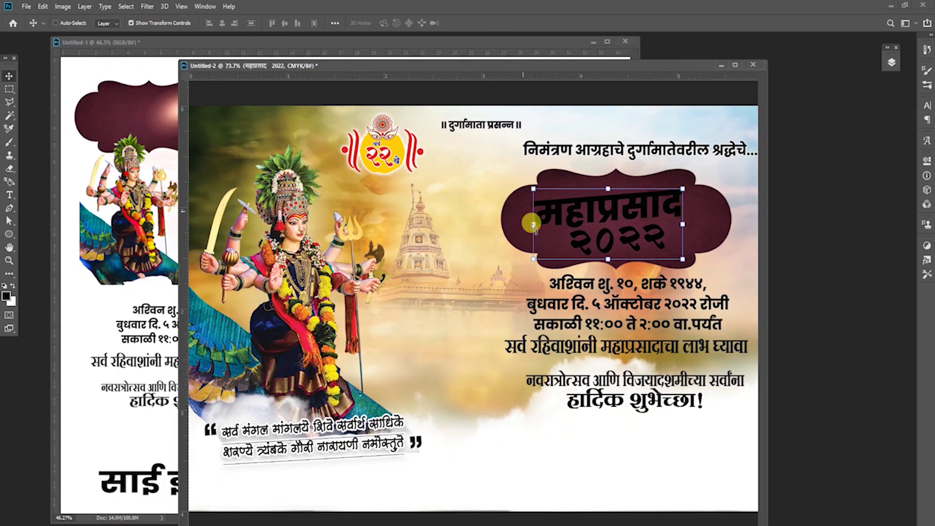
left_click(891, 65)
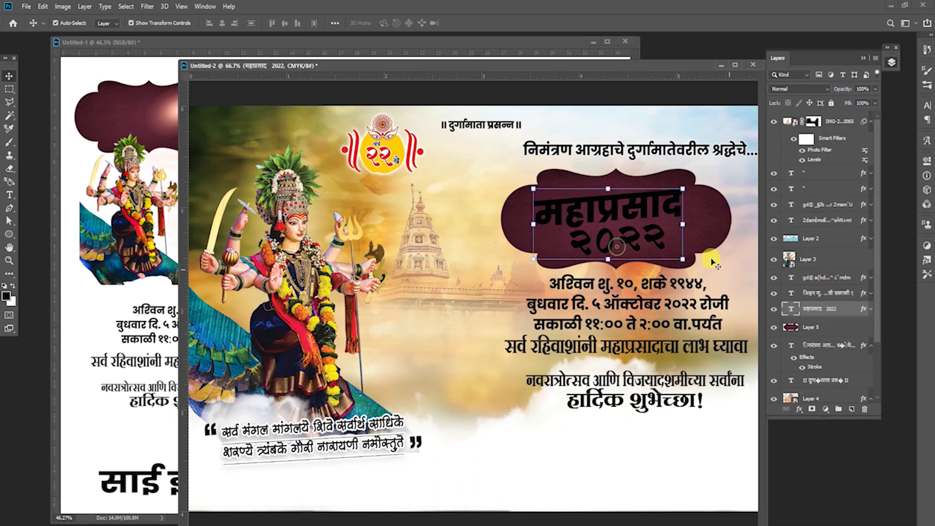
double_click(844, 312)
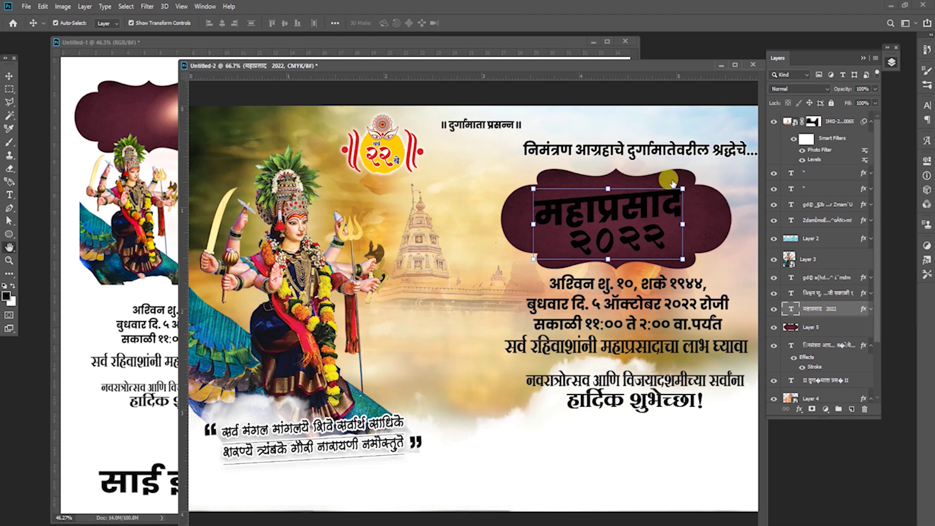
mouse_move(686, 185)
left_mouse_down()
mouse_move(341, 41)
mouse_move(270, 50)
left_mouse_up()
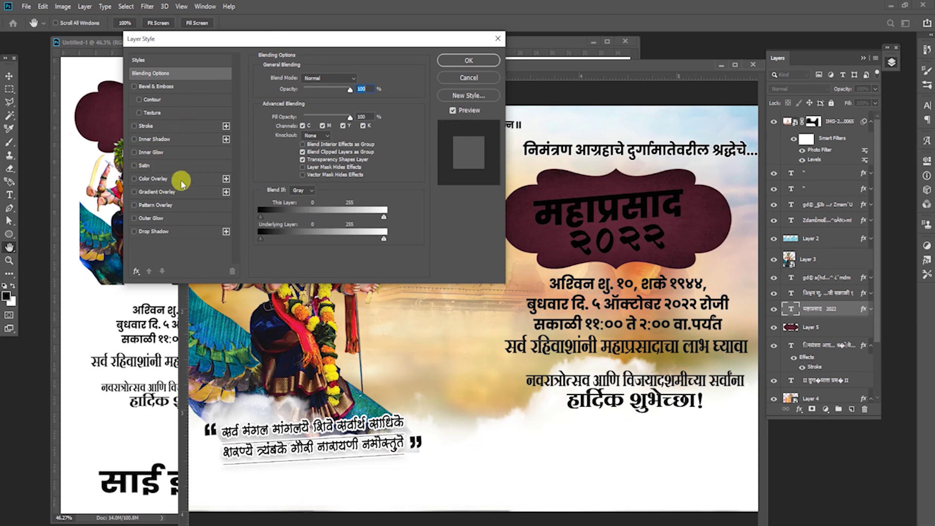
- Replace the trial red overlay with a white-to-gold gradient overlay on the title and confirm it
left_click(155, 180)
left_click(134, 179)
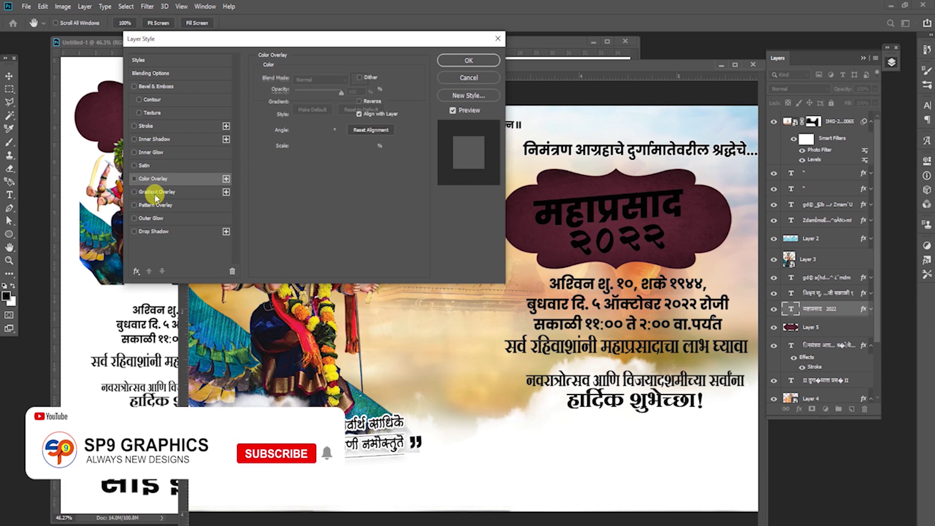
left_click(155, 193)
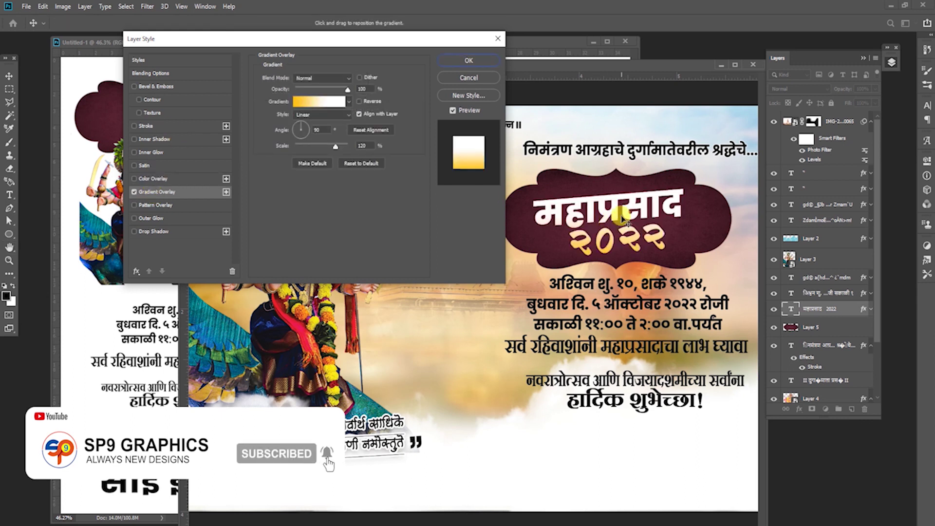
scroll(624, 216, "up", 2)
scroll(633, 215, "up", 2)
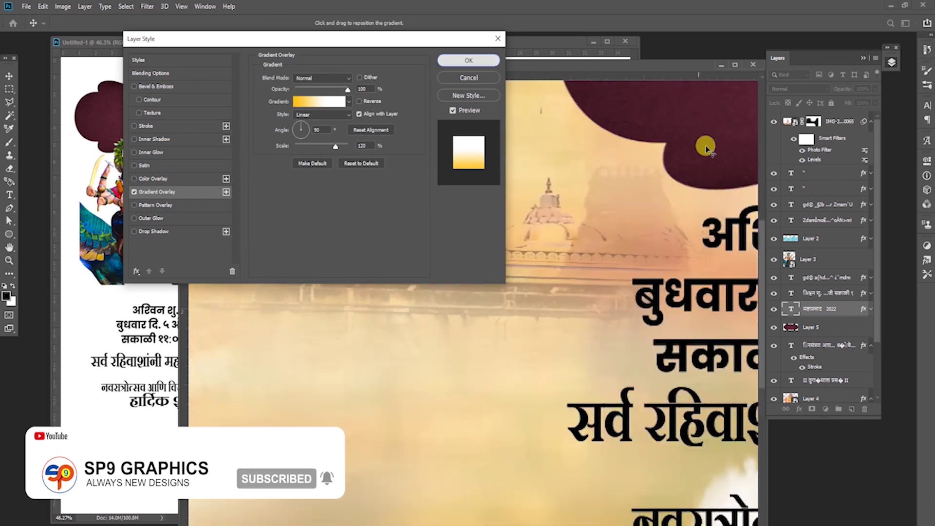
left_click(469, 61)
mouse_move(728, 122)
left_mouse_down()
mouse_move(317, 434)
mouse_move(357, 344)
left_mouse_up()
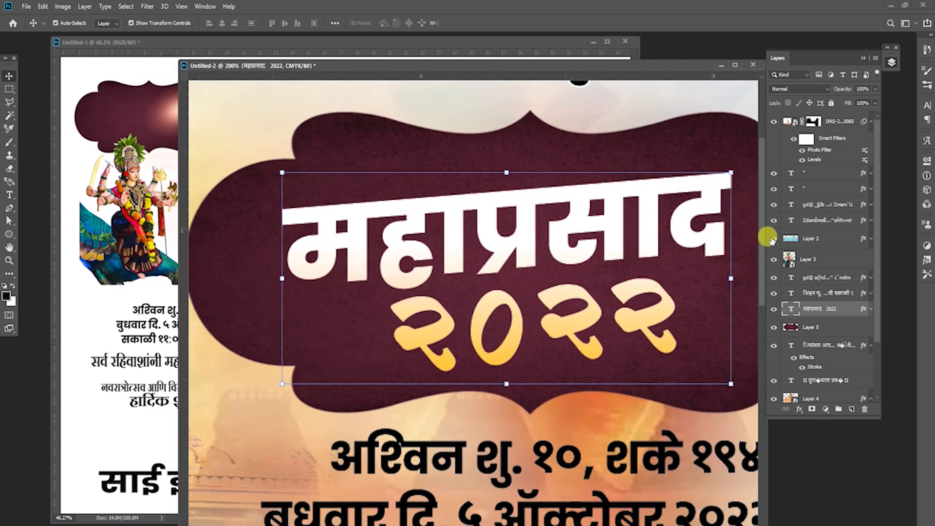
key("ctrl+minus")
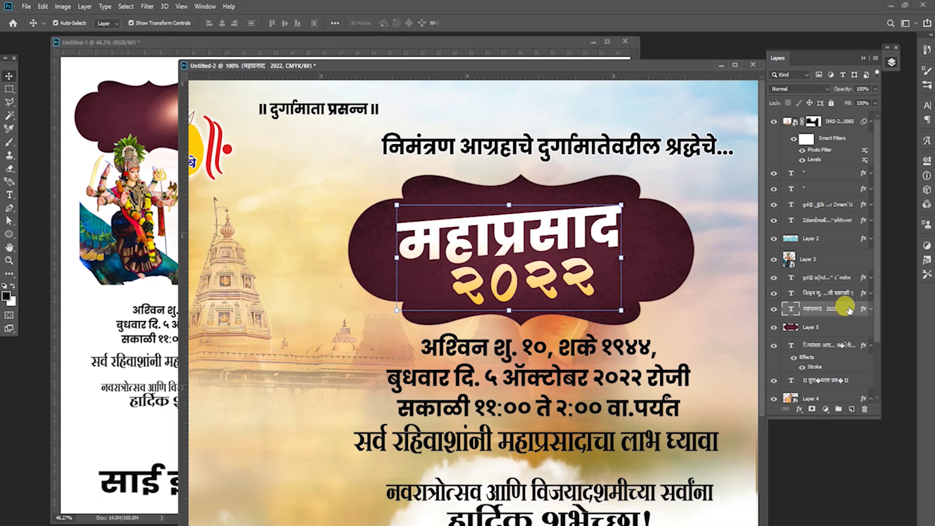
- Give the title a Bevel & Emboss with a rough noise pattern texture
double_click(592, 271)
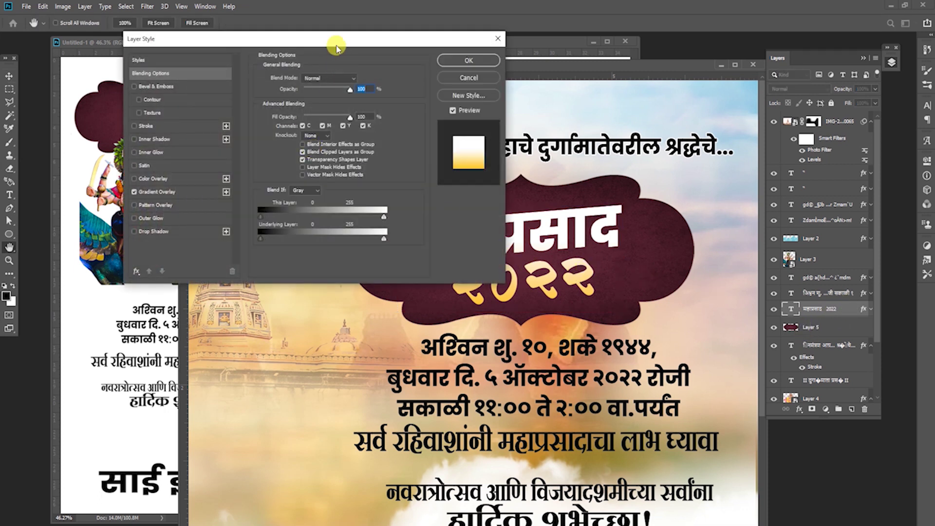
left_click_drag(336, 47, 324, 252)
left_click(162, 293)
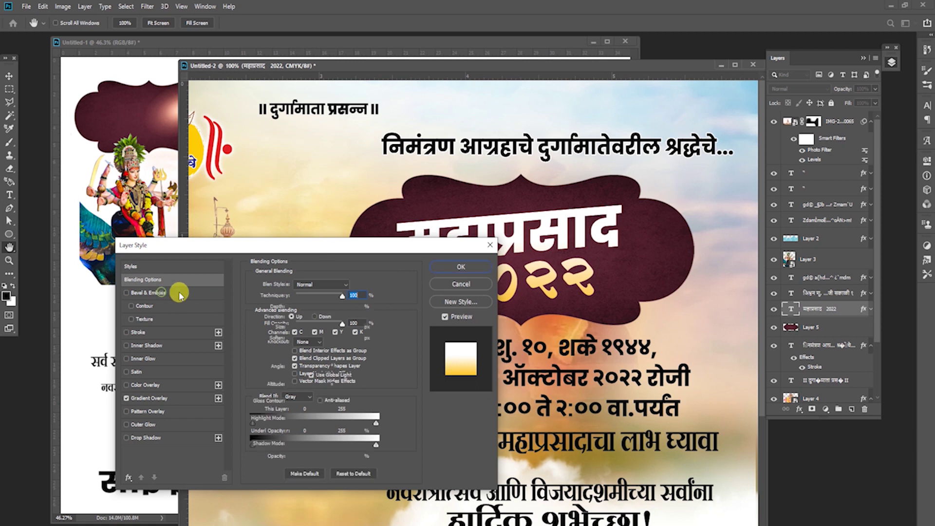
left_click(567, 257, "ctrl")
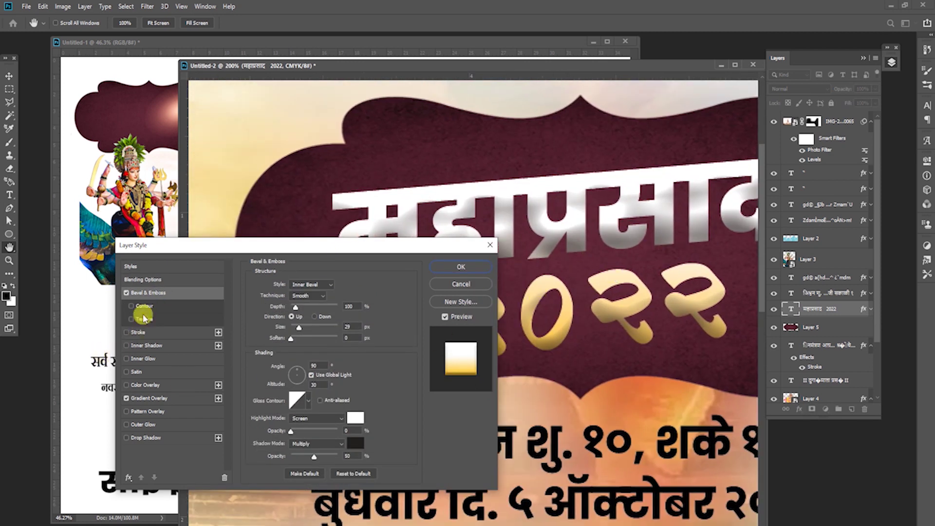
left_click(129, 309)
left_click(131, 307)
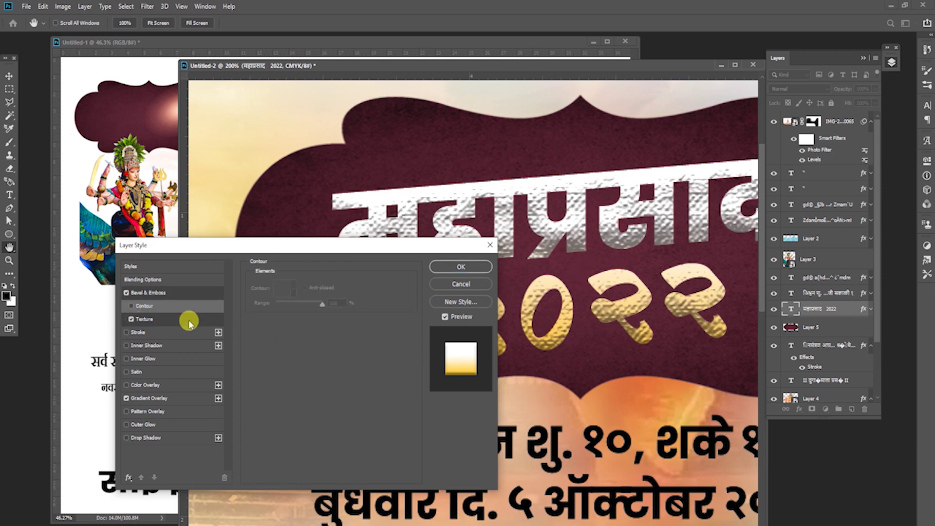
left_click(171, 307)
left_click(131, 305)
left_click(303, 299)
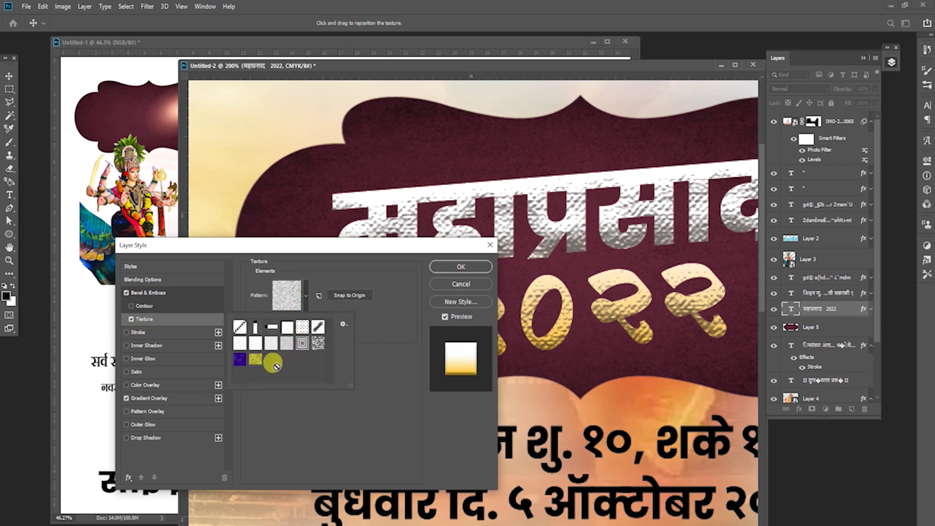
left_click(302, 328)
left_click(318, 326)
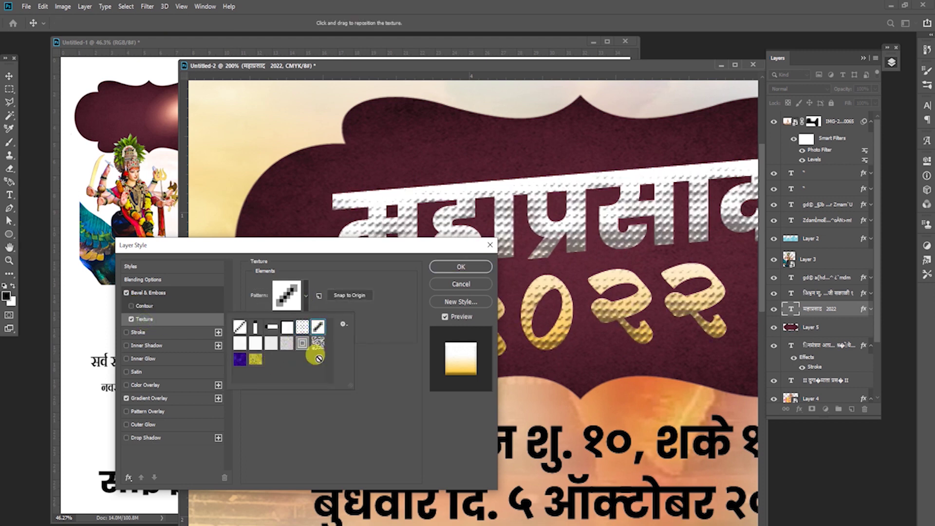
left_click(316, 346)
left_click(288, 345)
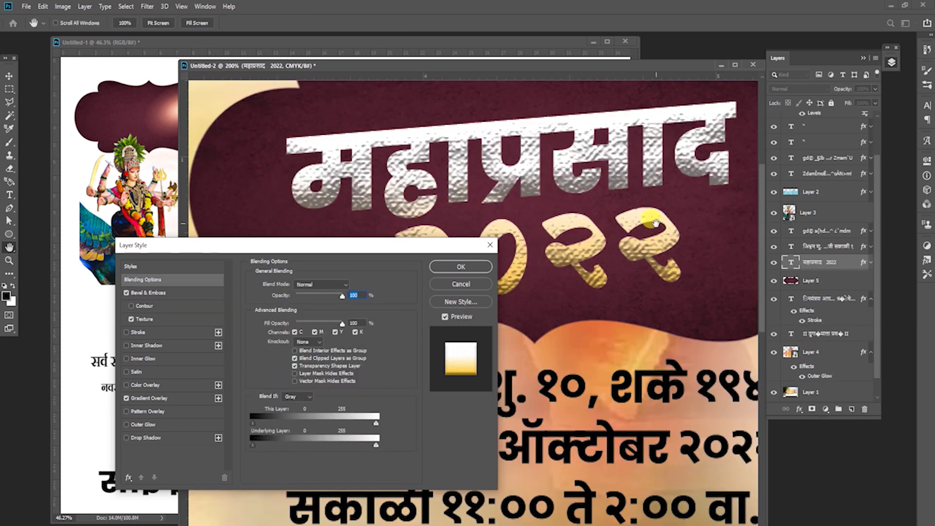
- Add a black drop shadow at distance 10 to the title and apply the styles
left_click(150, 438)
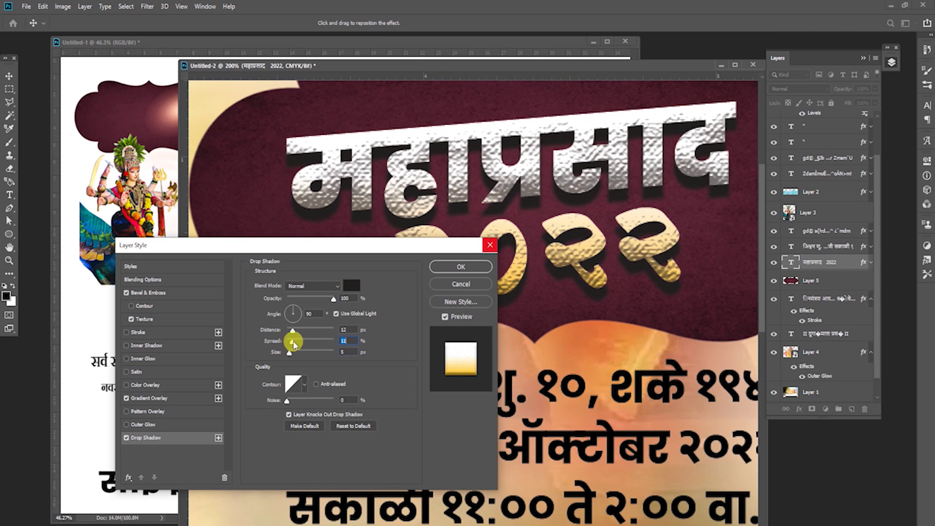
left_click_drag(294, 333, 293, 333)
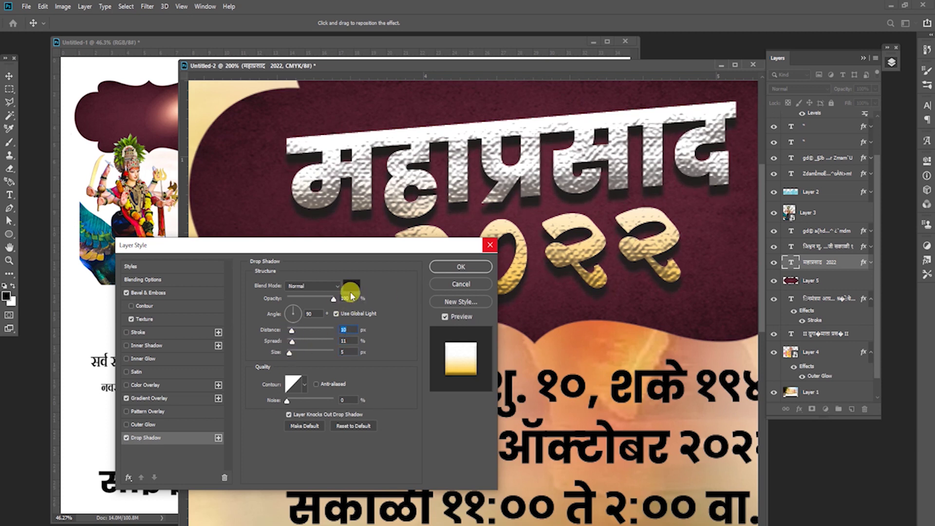
left_click(352, 288)
left_click_drag(658, 364, 550, 392)
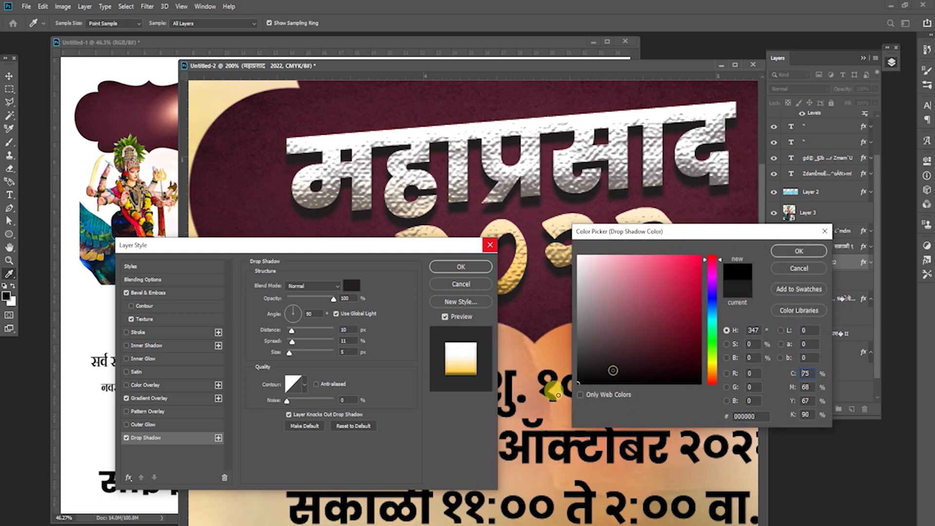
left_click(798, 251)
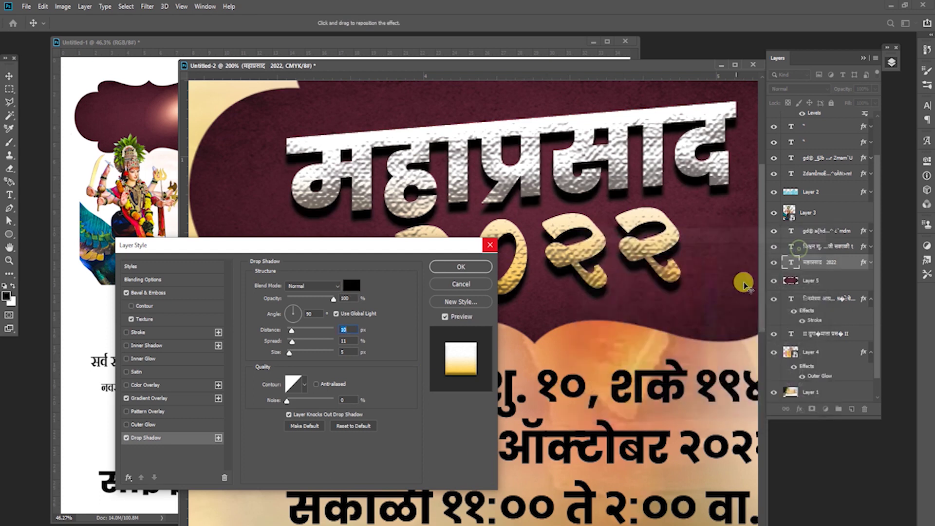
left_click(461, 267)
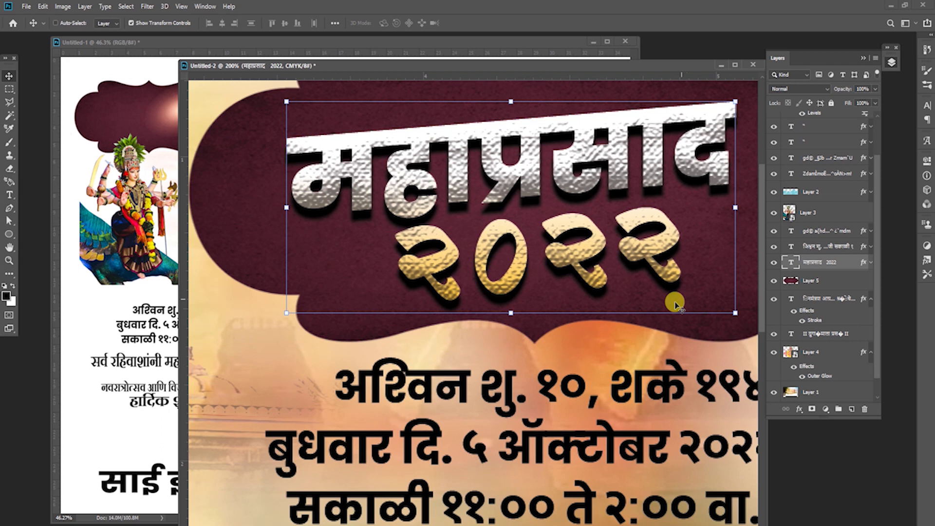
key("ctrl+minus")
key("ctrl+minus")
- Nudge the date and time lines slightly left and check their alignment with the title
left_click(687, 345, "ctrl")
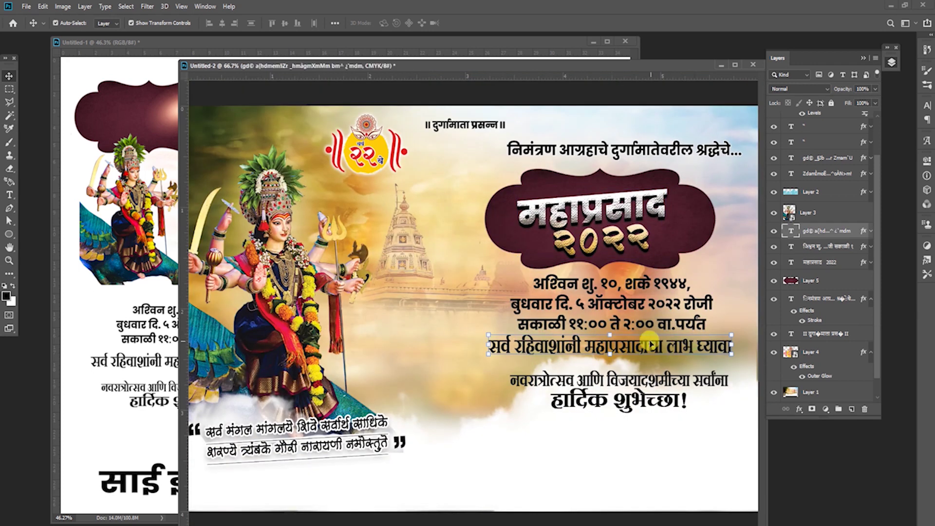
left_click_drag(634, 306, 626, 305)
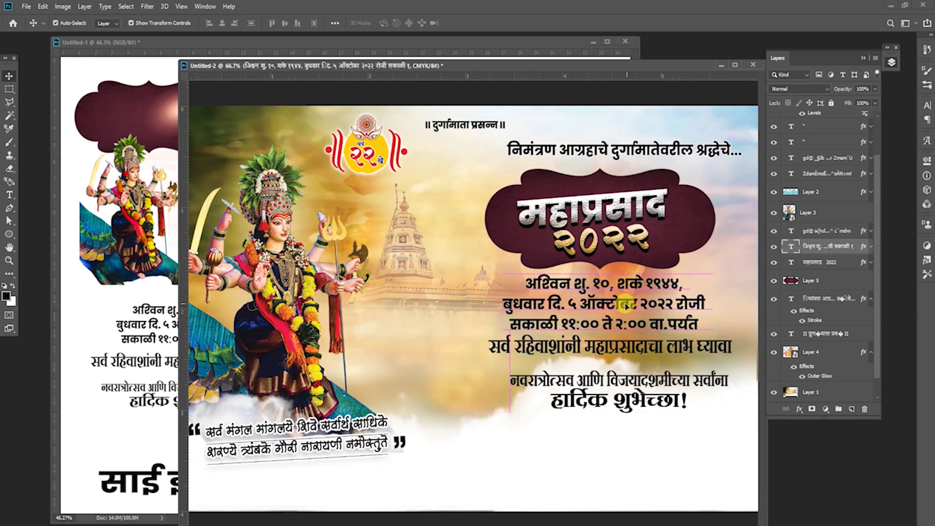
left_click(657, 249, "shift")
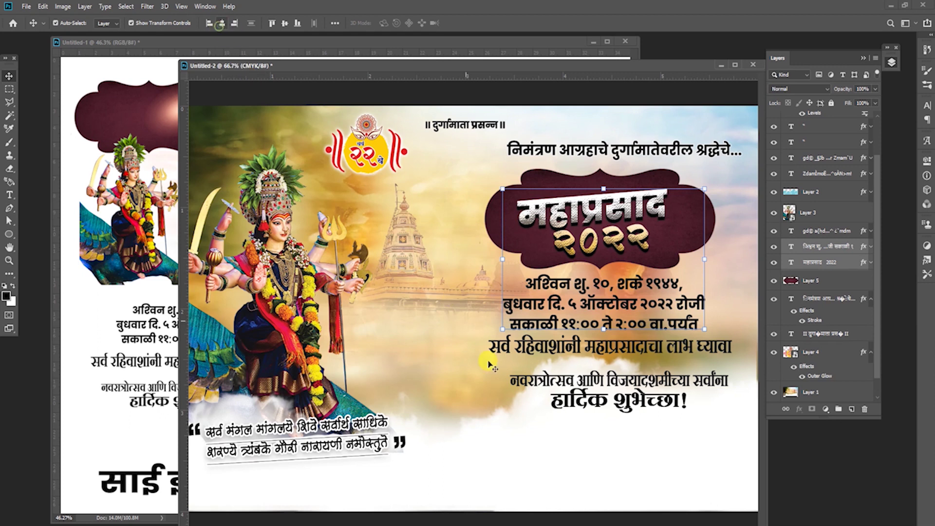
left_click(592, 460)
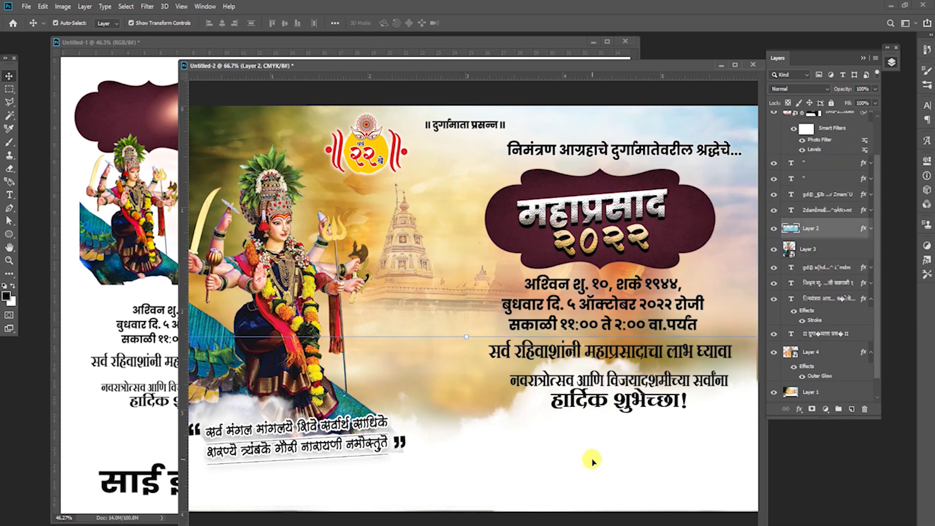
key("ctrl+minus")
left_click(710, 286)
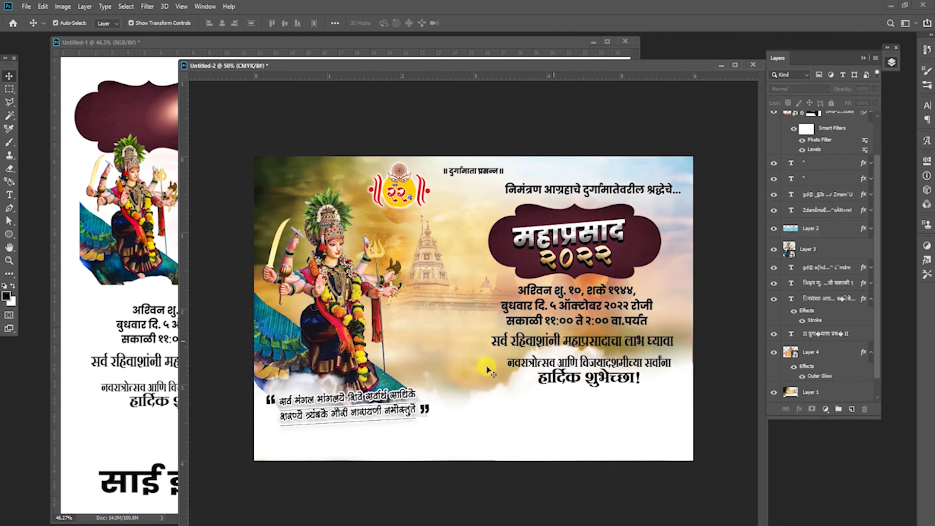
left_click(128, 455)
- Drag the साई इलेव्हन फाउंडेशन name from Untitled-1 into Untitled-2's bottom edge
mouse_move(313, 472)
left_mouse_down()
mouse_move(679, 424)
mouse_move(508, 435)
left_mouse_up()
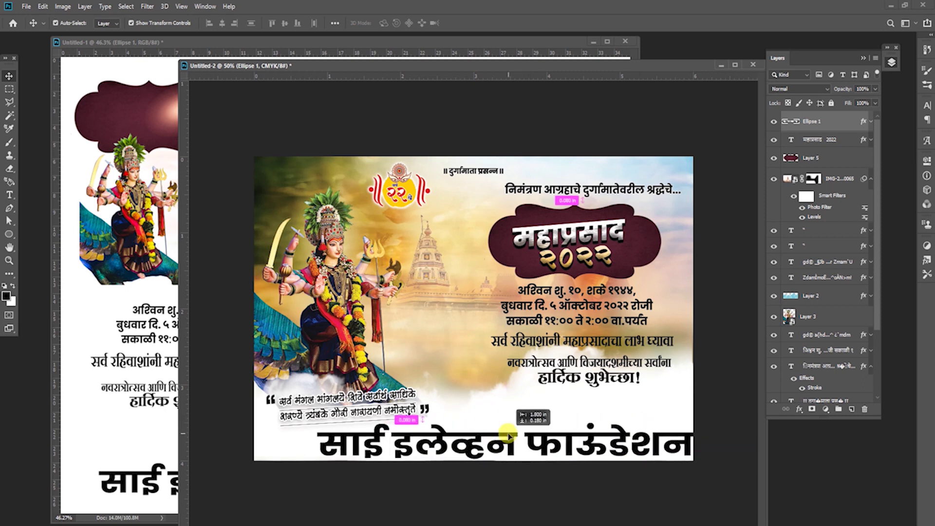
left_click_drag(694, 423, 666, 425)
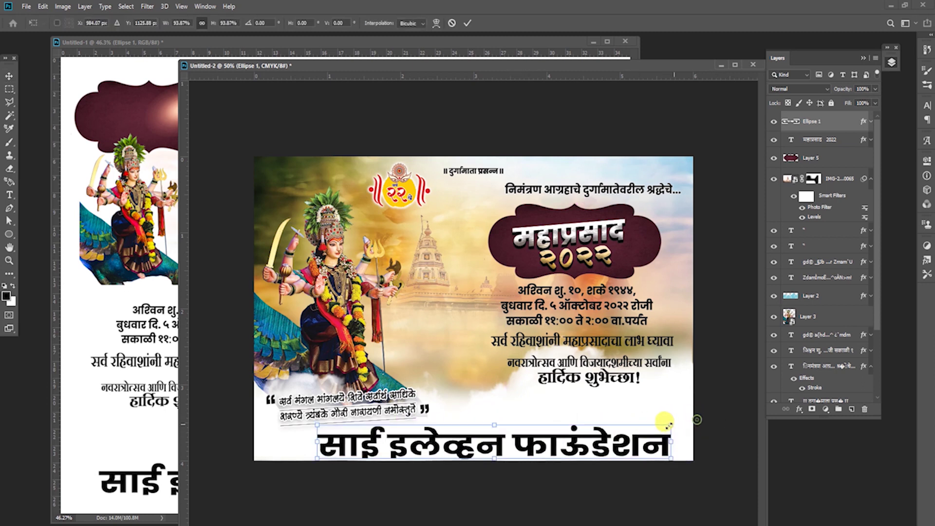
key("Escape")
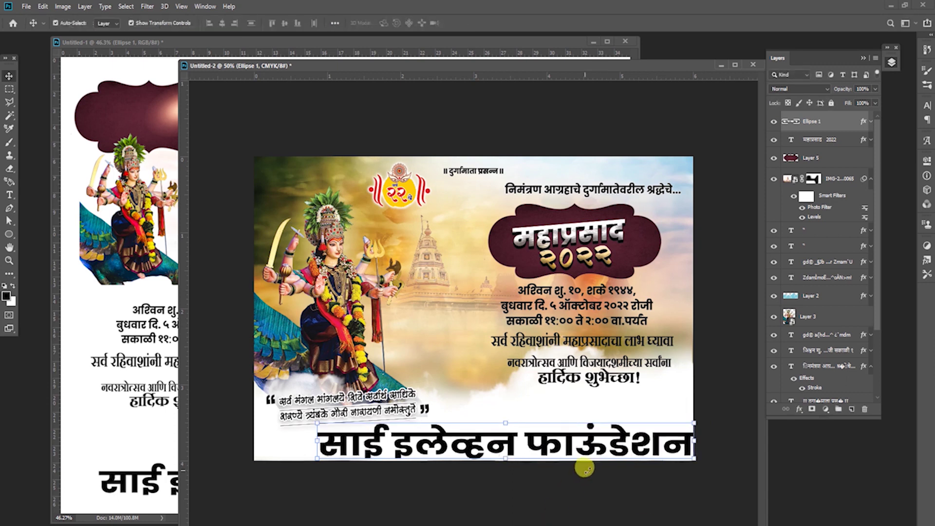
left_click(401, 418)
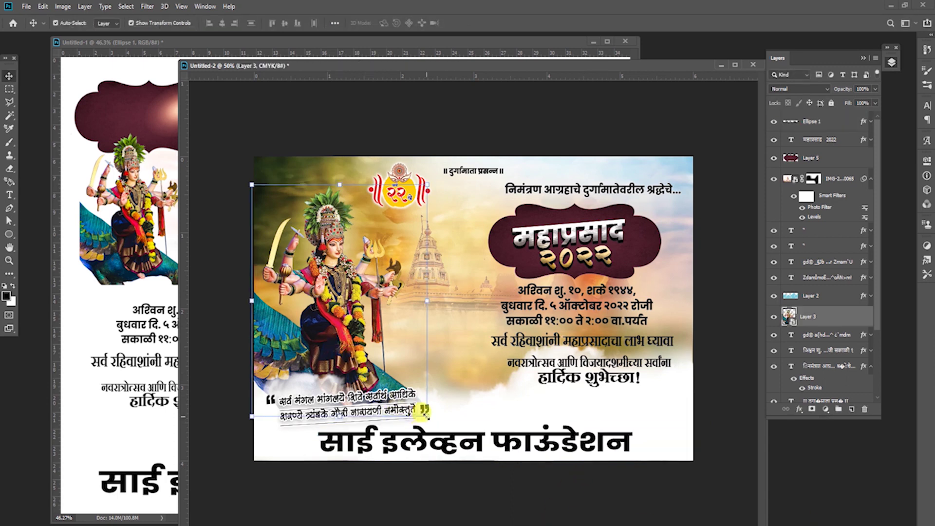
- Shrink the goddess image slightly and add a layer mask to it
left_click_drag(425, 415, 420, 407)
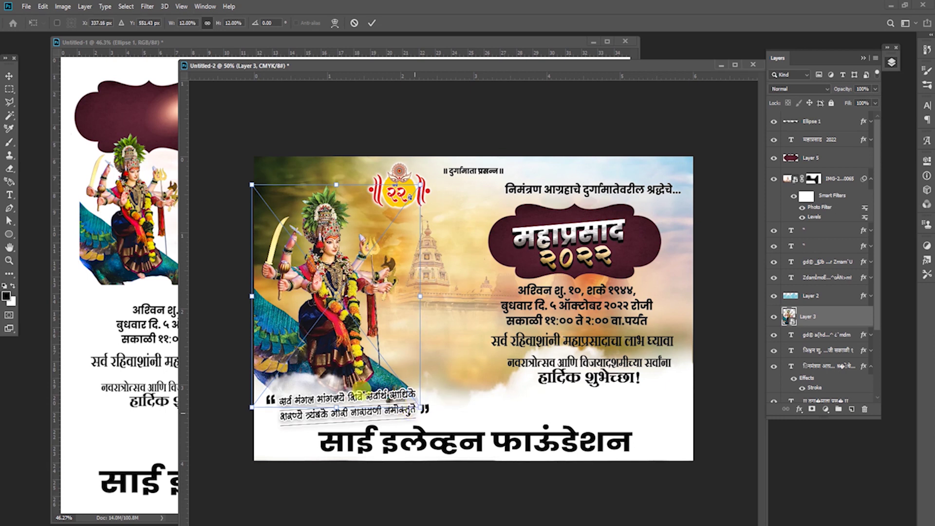
type("3")
key("Return")
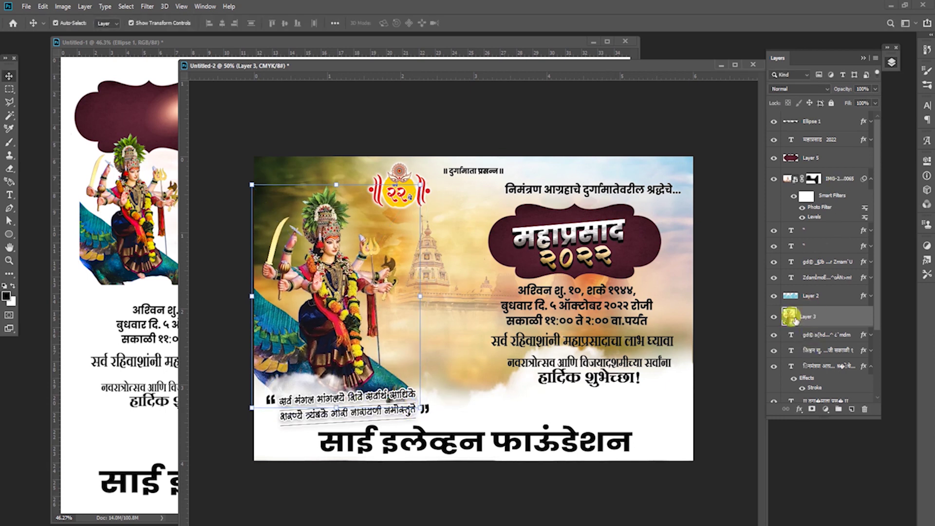
key("e")
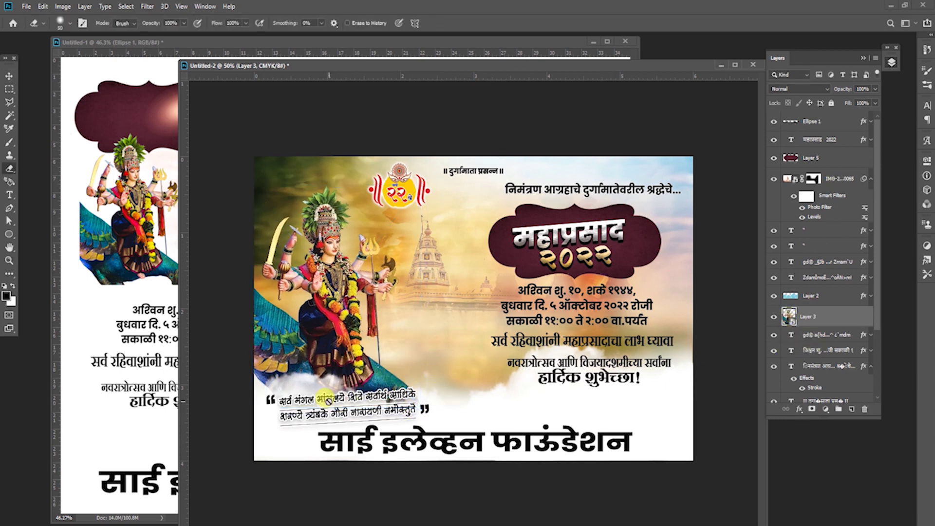
left_click(811, 408)
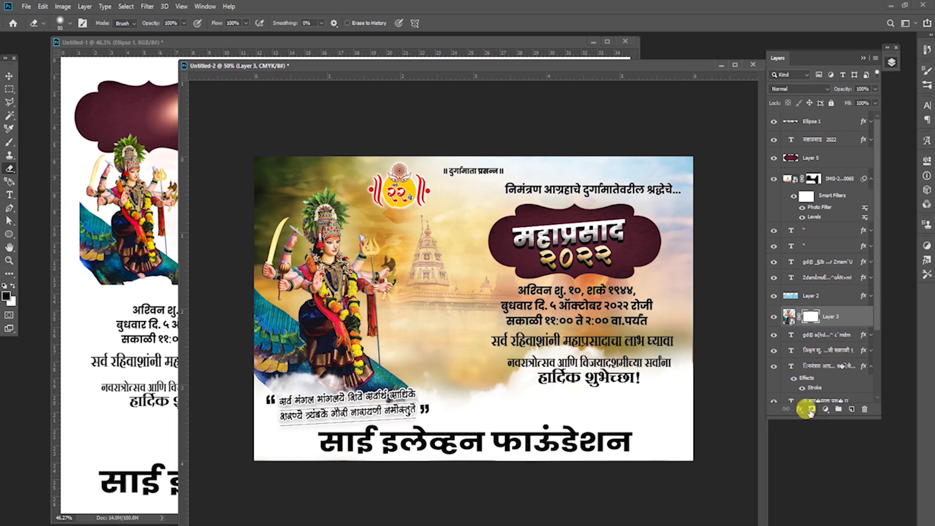
- Mask out the wing beside the quote with a 70 px brush, then bring Untitled-1 forward
left_click(628, 349)
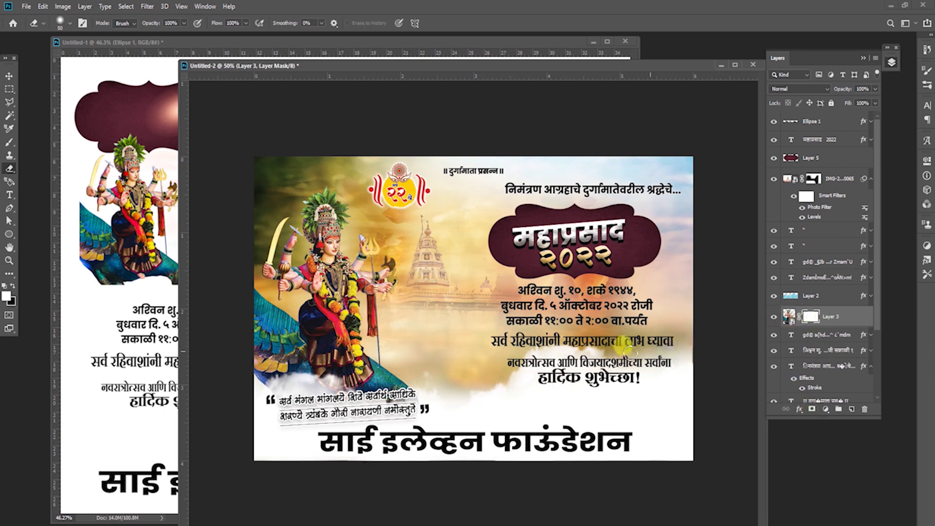
key("bracketright")
key("bracketright")
left_click(394, 394)
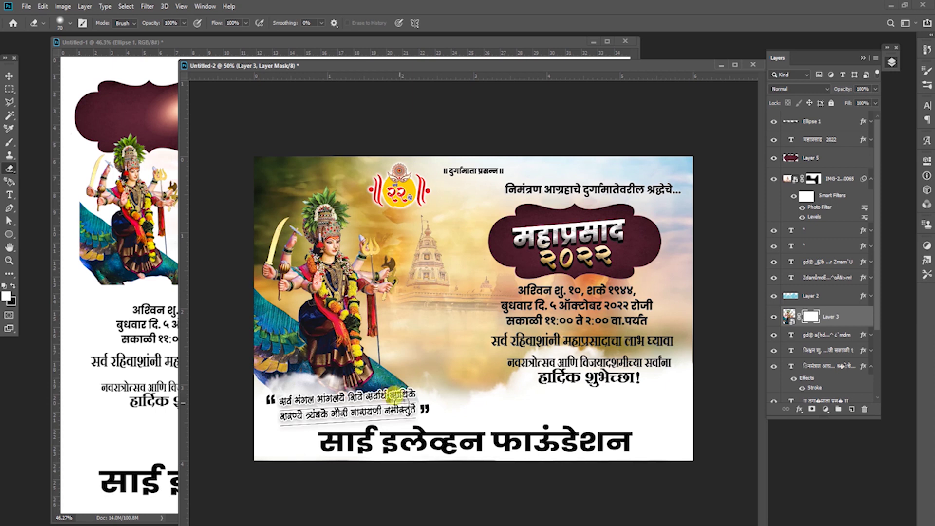
left_click_drag(388, 373, 375, 377)
mouse_move(217, 362)
left_mouse_down()
mouse_move(251, 404)
mouse_move(421, 361)
left_mouse_up()
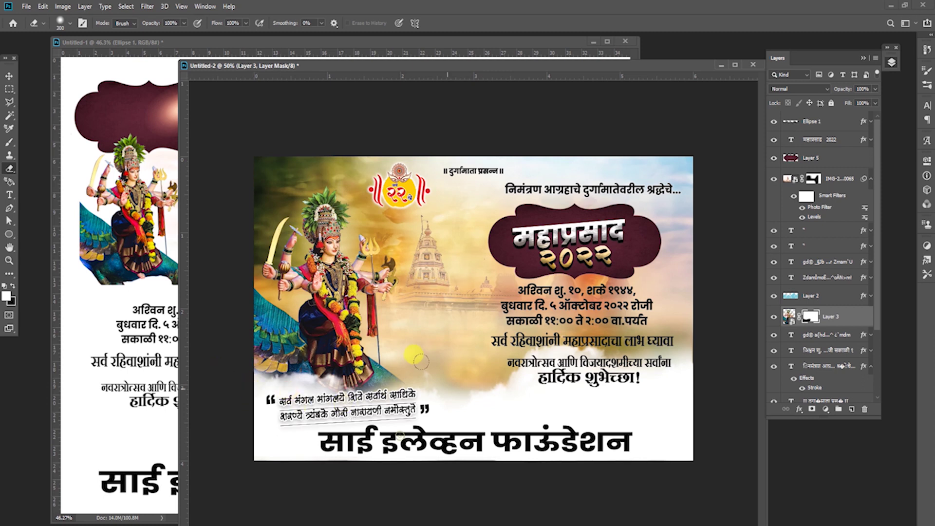
mouse_move(256, 428)
left_mouse_down()
mouse_move(208, 364)
mouse_move(236, 405)
mouse_move(461, 390)
left_mouse_up()
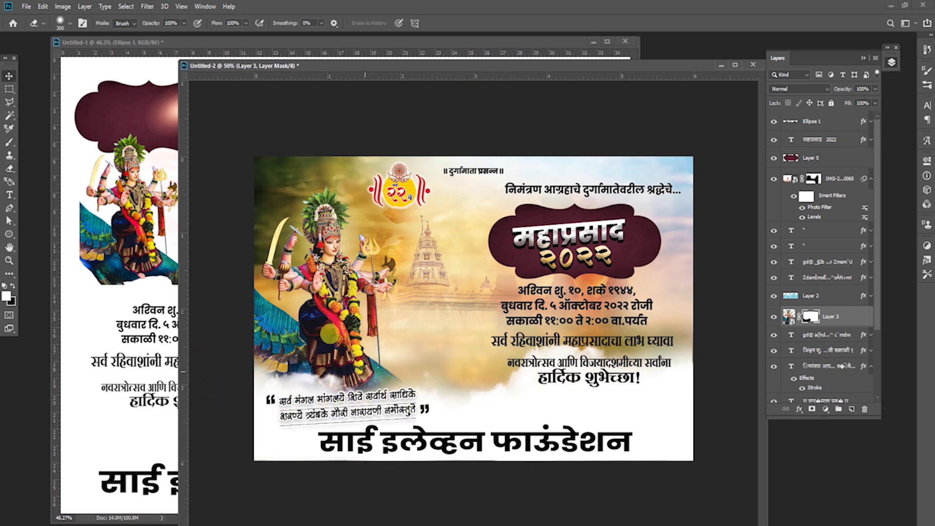
key("v")
left_click(463, 312)
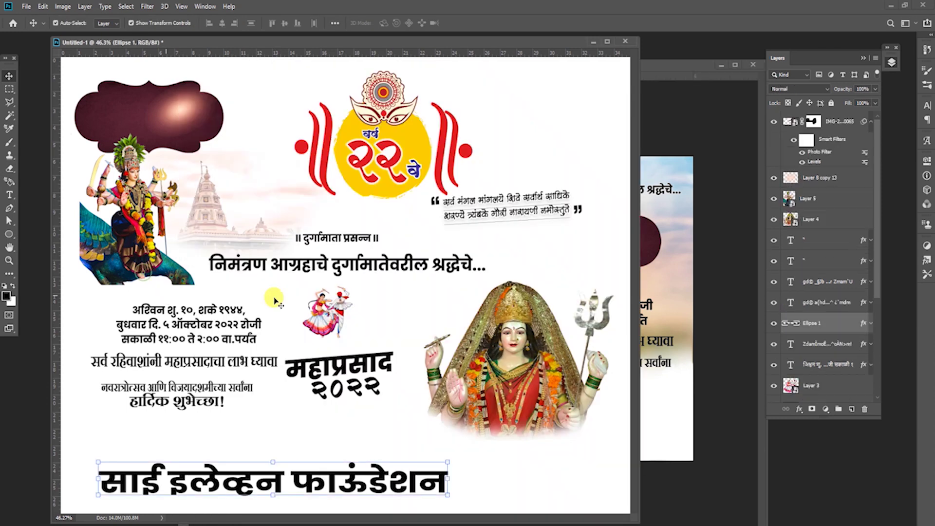
- Copy the 22 logo into Untitled-2, move it to the top layer, and enlarge it
mouse_move(144, 276)
left_mouse_down()
mouse_move(416, 190)
mouse_move(444, 311)
left_mouse_up()
key("ctrl+shift+bracketright")
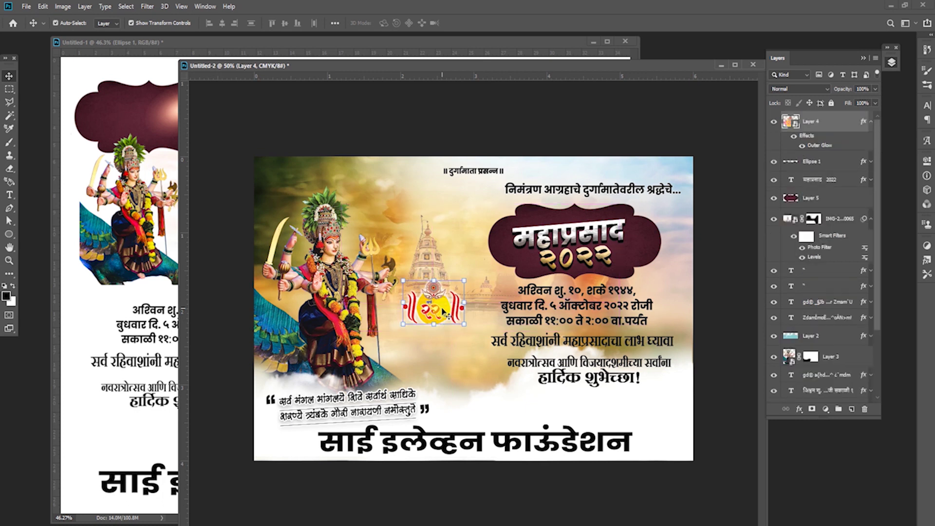
key("ctrl+t")
mouse_move(465, 282)
left_mouse_down()
mouse_move(496, 265)
mouse_move(471, 289)
left_mouse_up()
key("Return")
left_click_drag(451, 327, 461, 333)
left_click(472, 170)
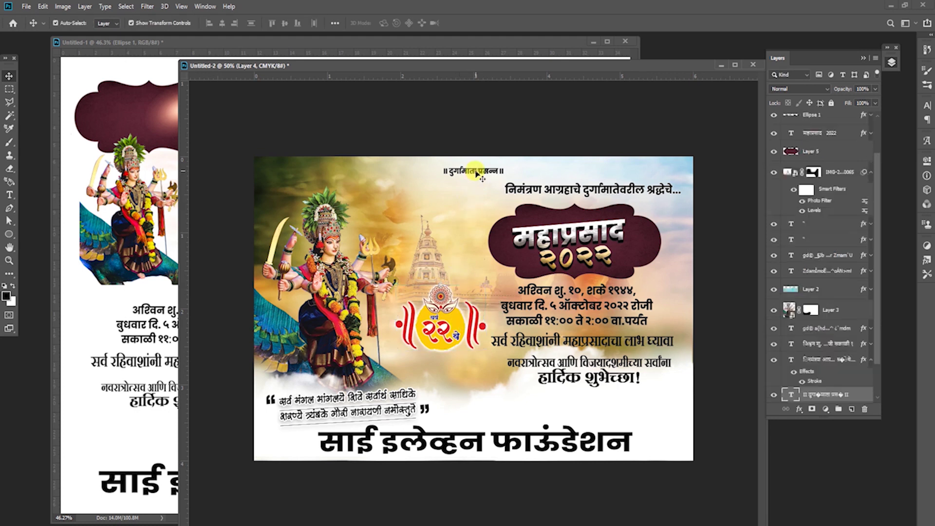
- Enlarge the goddess image and shift the 22 logo slightly
left_click(402, 217)
left_click_drag(420, 185, 434, 160)
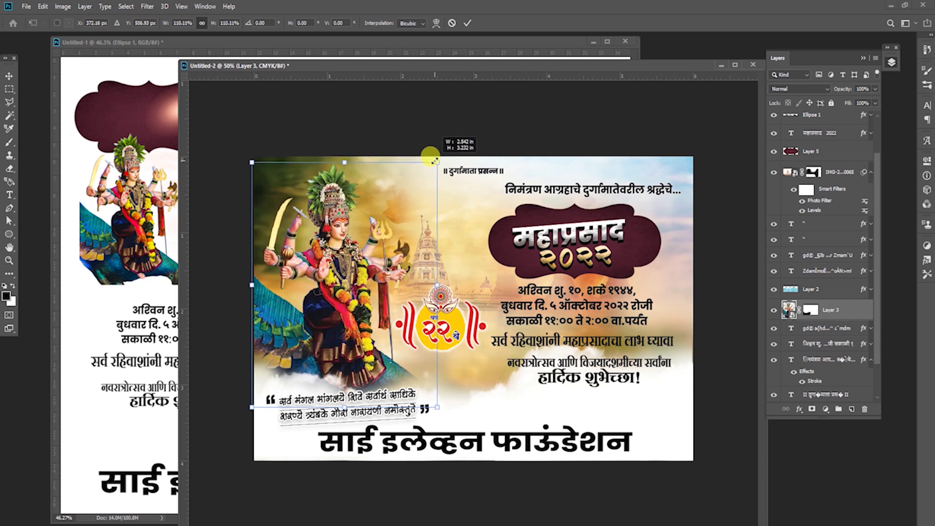
key("Return")
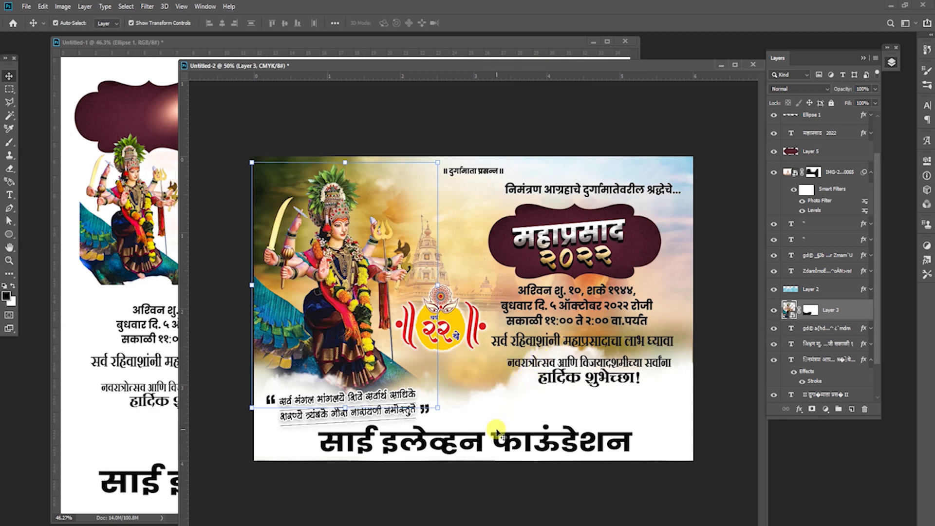
left_click(403, 273)
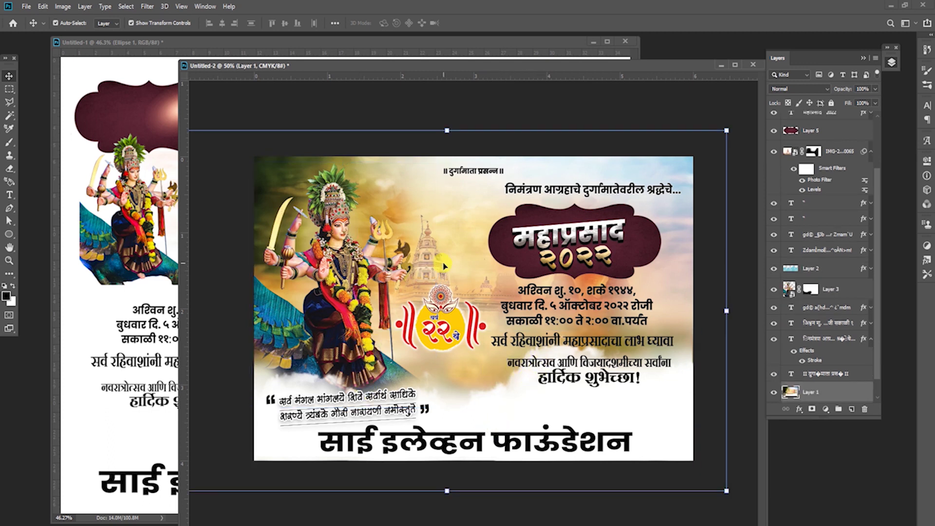
mouse_move(442, 335)
left_mouse_down()
mouse_move(446, 342)
mouse_move(436, 238)
left_mouse_up()
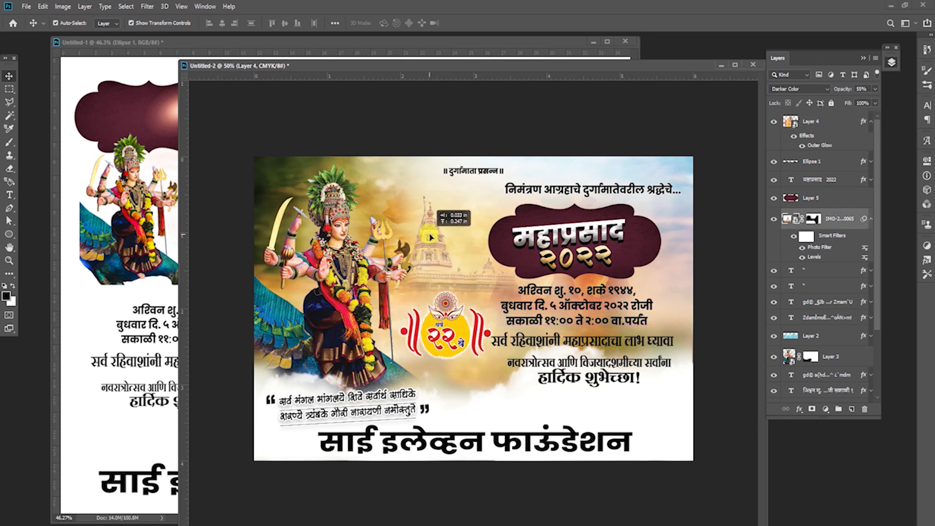
left_click(478, 294)
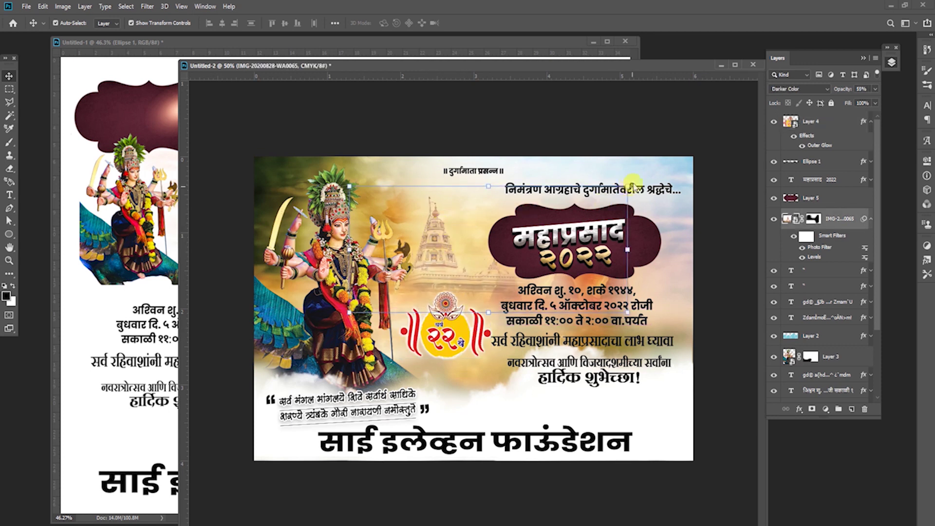
- Shrink the temple image and move it up-left, then nudge up and shrink the 22 logo
left_click(632, 181)
left_click(491, 208)
mouse_move(628, 186)
left_mouse_down()
mouse_move(615, 177)
mouse_move(626, 176)
left_mouse_up()
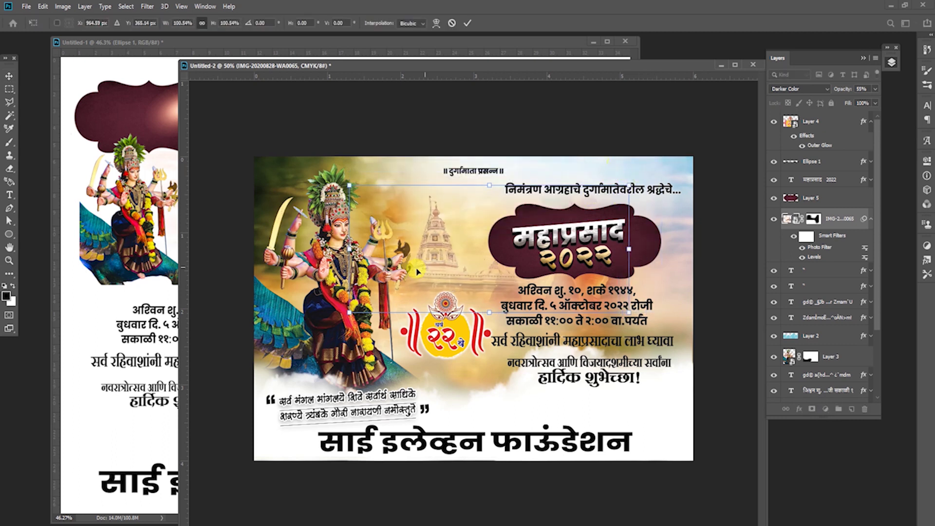
left_click_drag(435, 261, 427, 251)
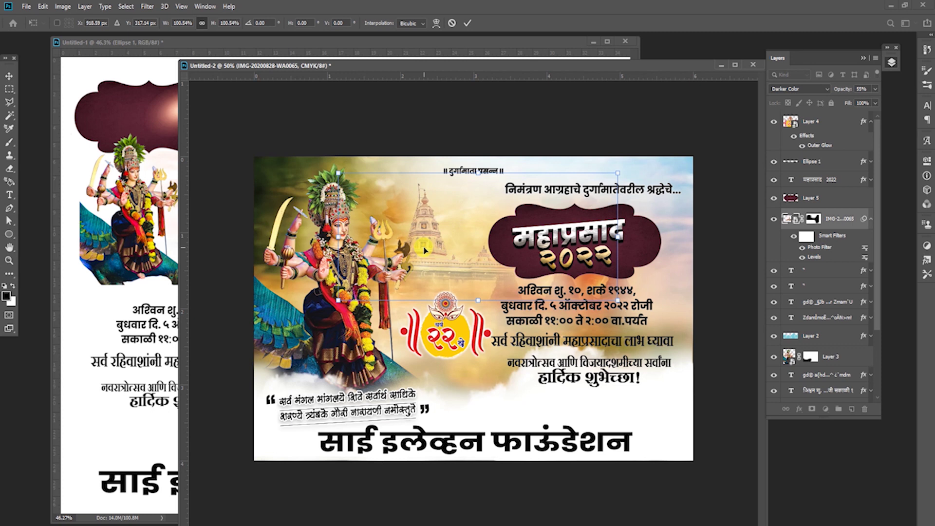
left_click_drag(436, 342, 436, 336)
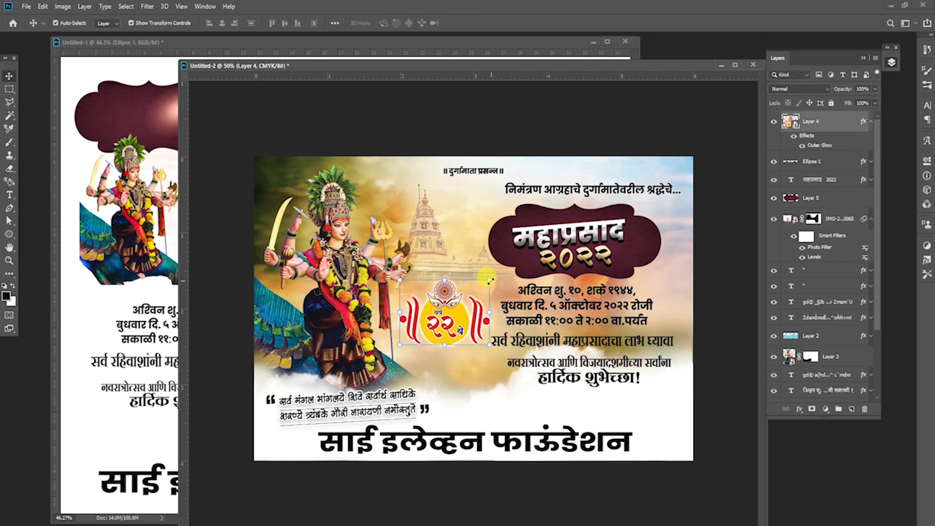
left_click_drag(490, 281, 485, 284)
key("Return")
- Rotate the Layer 2 cloud image 90° clockwise and view the invitation at 100%
left_click(390, 429)
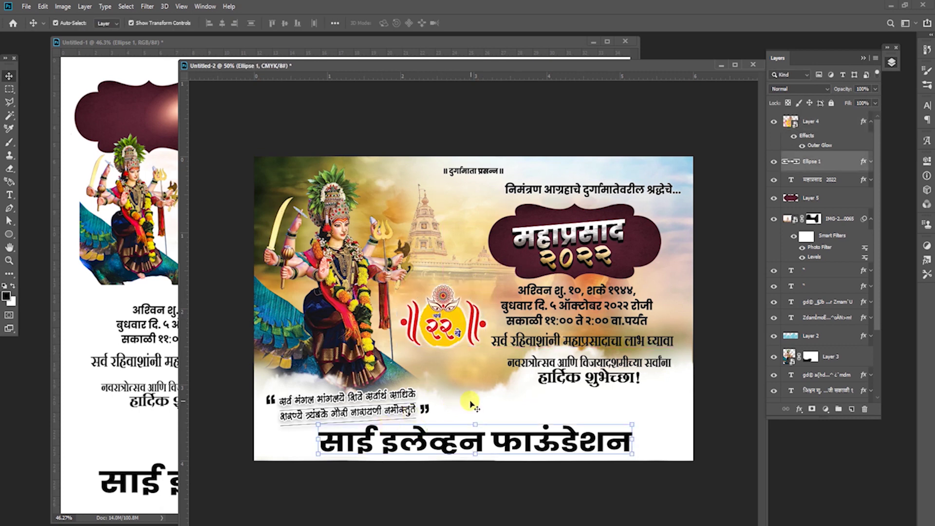
left_click(398, 389)
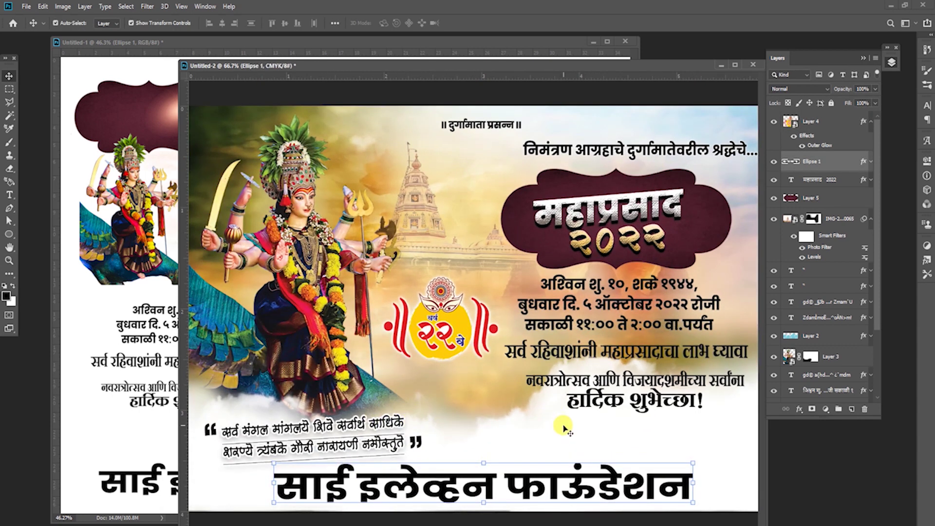
left_click(561, 437)
key("ctrl+0")
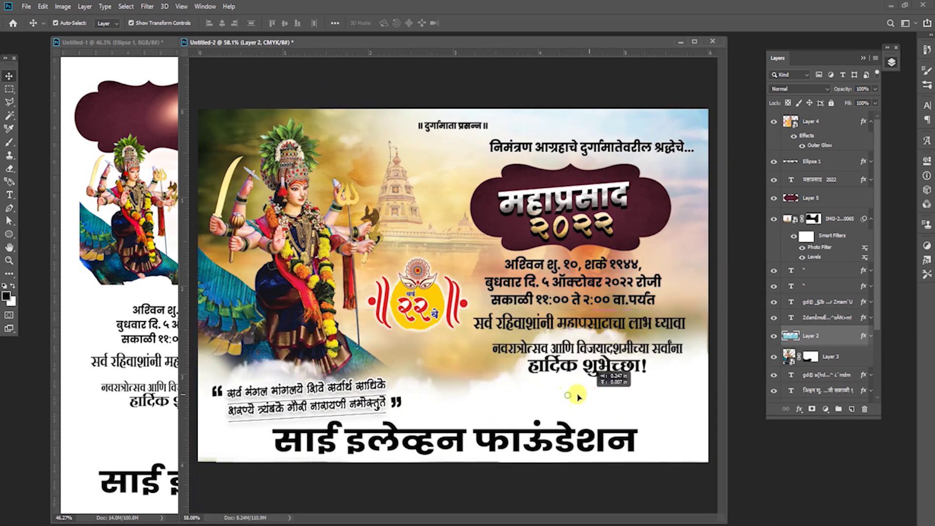
left_click(43, 7)
mouse_move(57, 238)
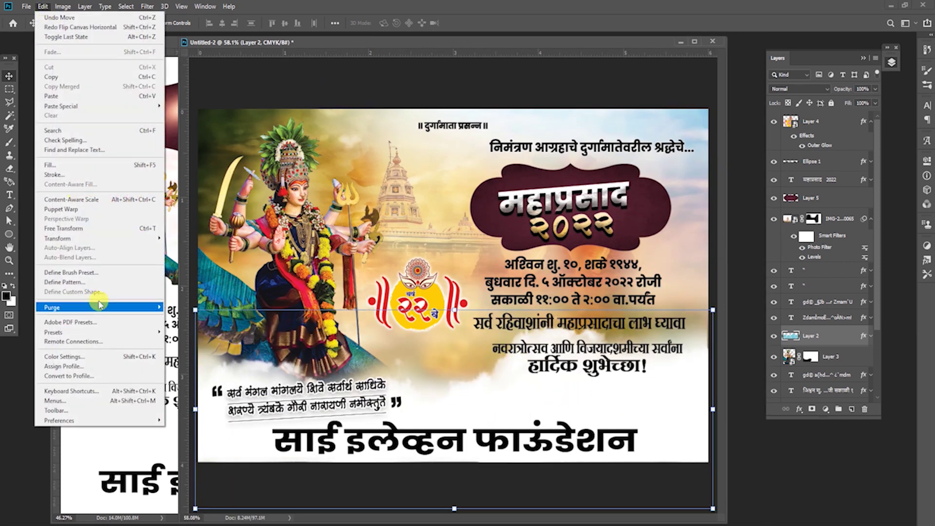
left_click(207, 336)
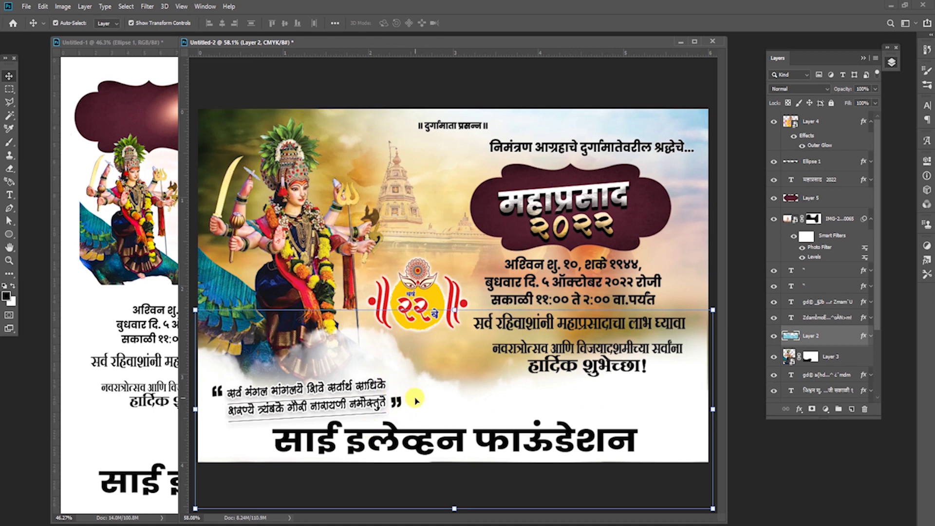
key("ctrl+1")
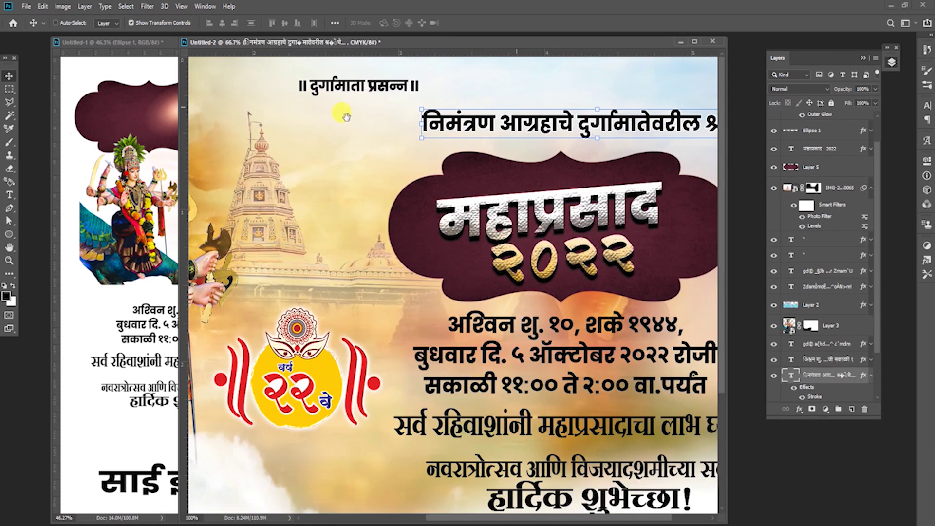
- Nudge the top blessing line up slightly and colour it dark blue
left_click(356, 87)
left_click_drag(357, 87, 357, 84)
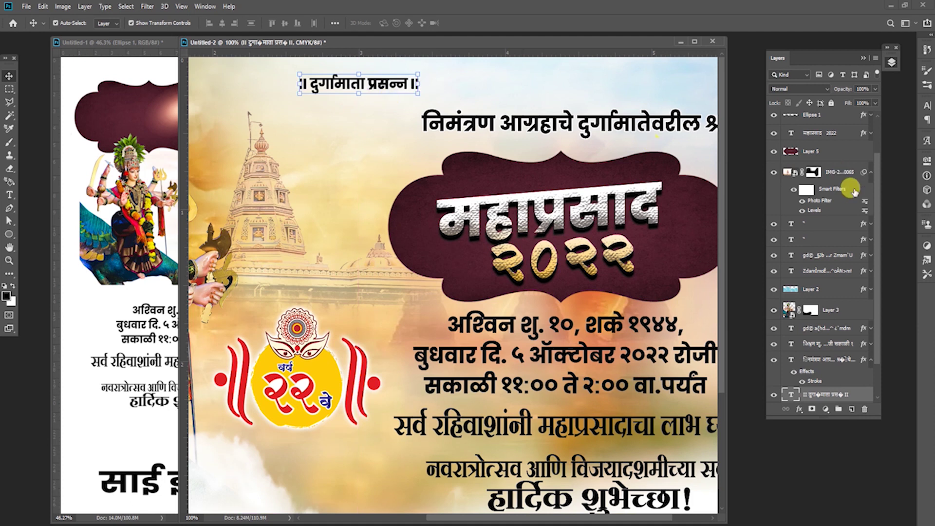
left_click(892, 64)
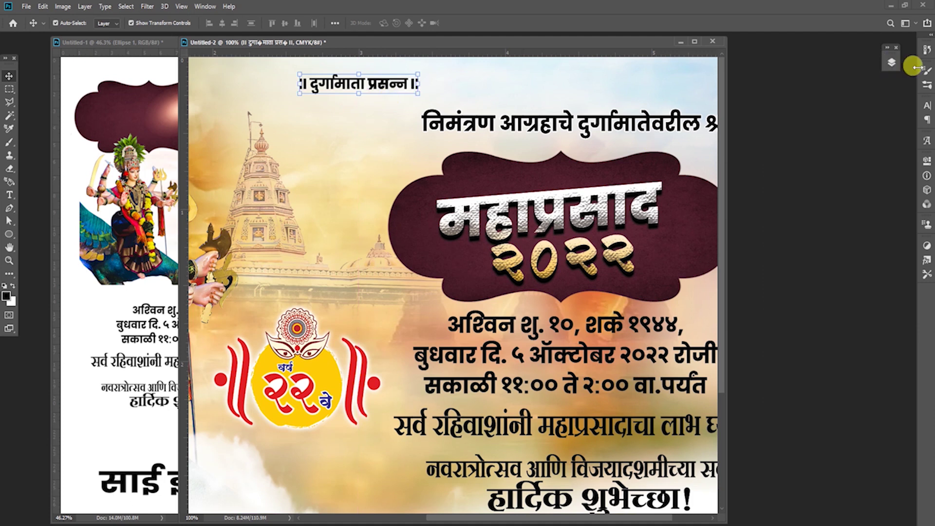
left_click(927, 116)
left_click(899, 162)
type("100")
key("Tab")
type("100")
key("Tab")
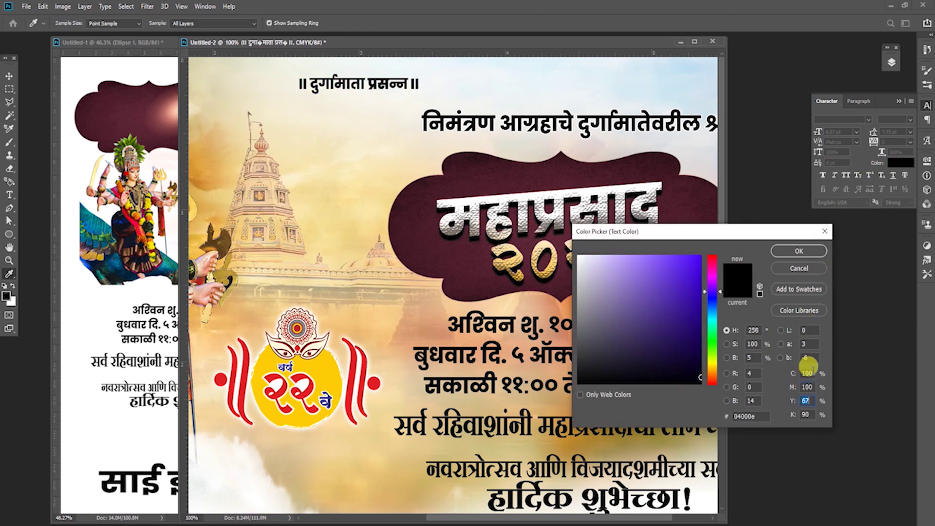
type("0")
key("Tab")
type("0")
key("Return")
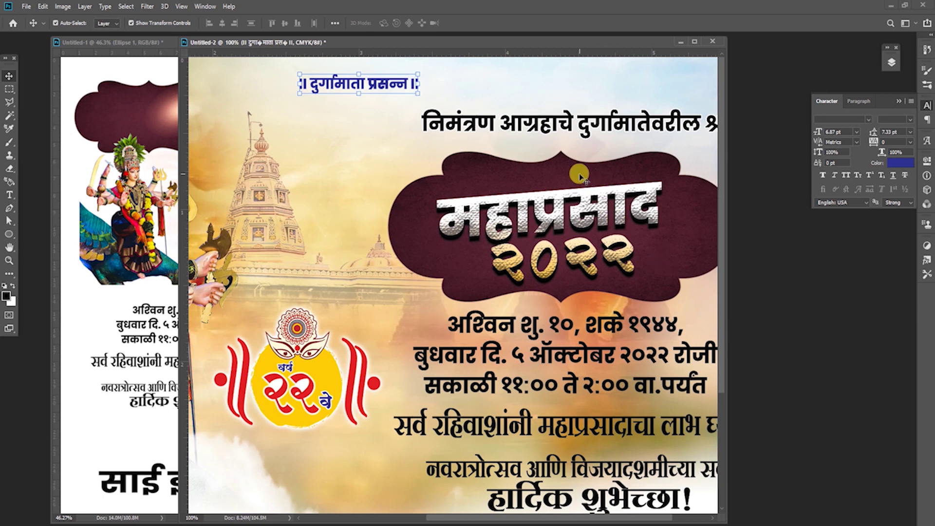
- Colour the invitation line beneath it bright red (#ed1c24)
left_click(552, 144)
left_click(896, 163)
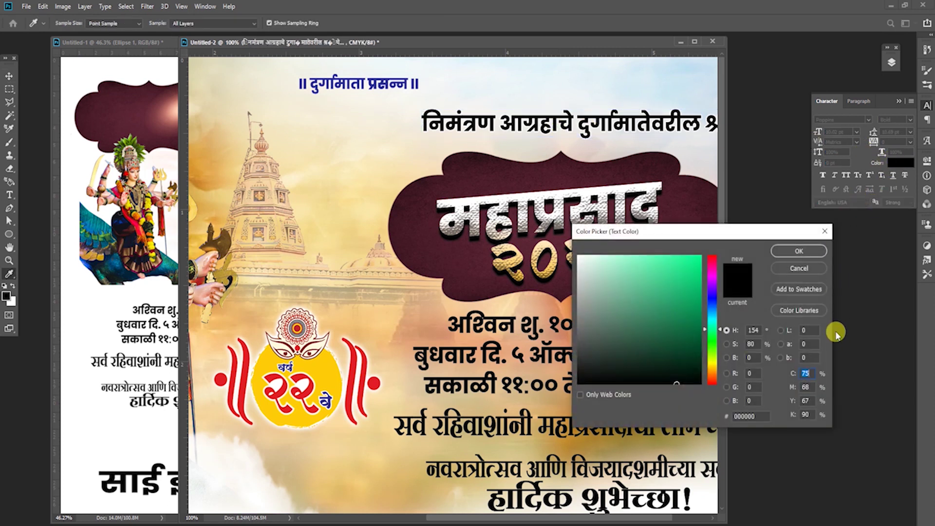
left_click_drag(712, 329, 712, 384)
left_click(700, 354)
type("10")
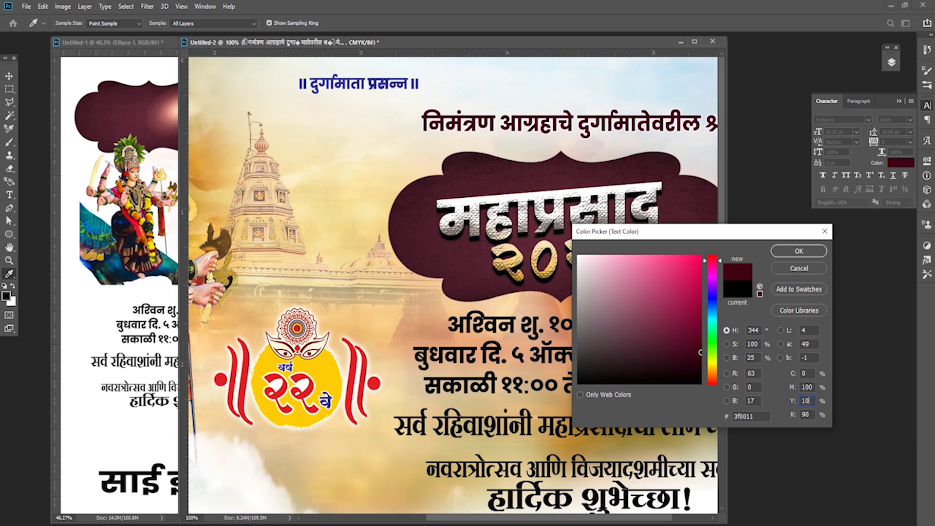
type("0")
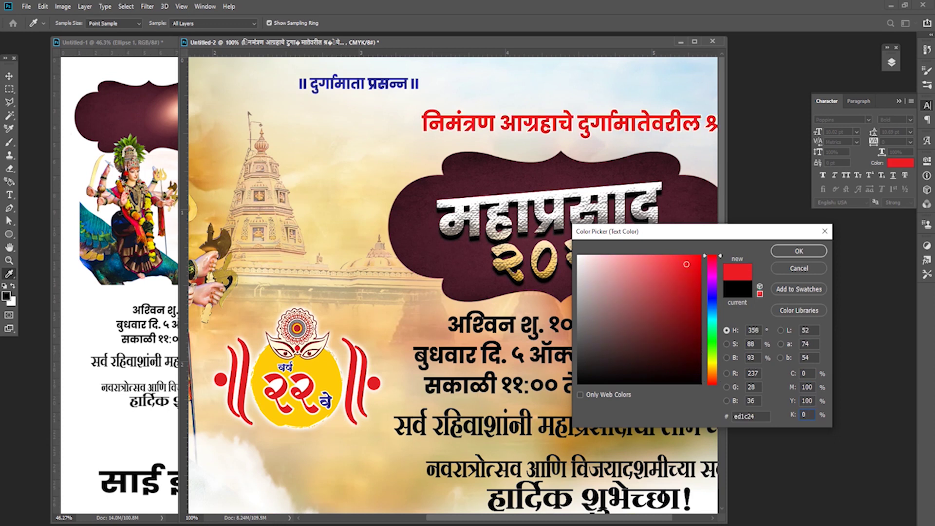
key("Return")
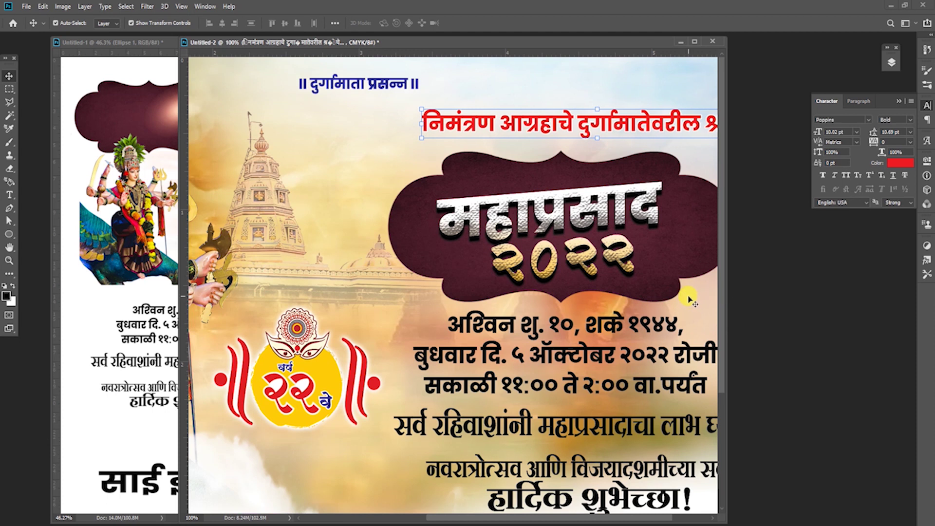
scroll(527, 295, "down", 3)
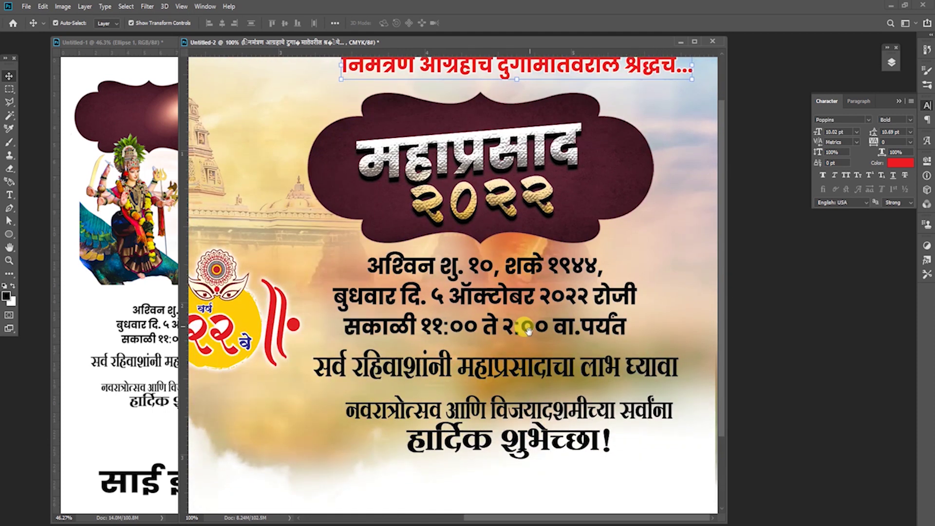
- Cover the date block with a black 752 × 263 px rounded rectangle and nudge it left
scroll(507, 243, "down", 2)
scroll(493, 177, "right", 2)
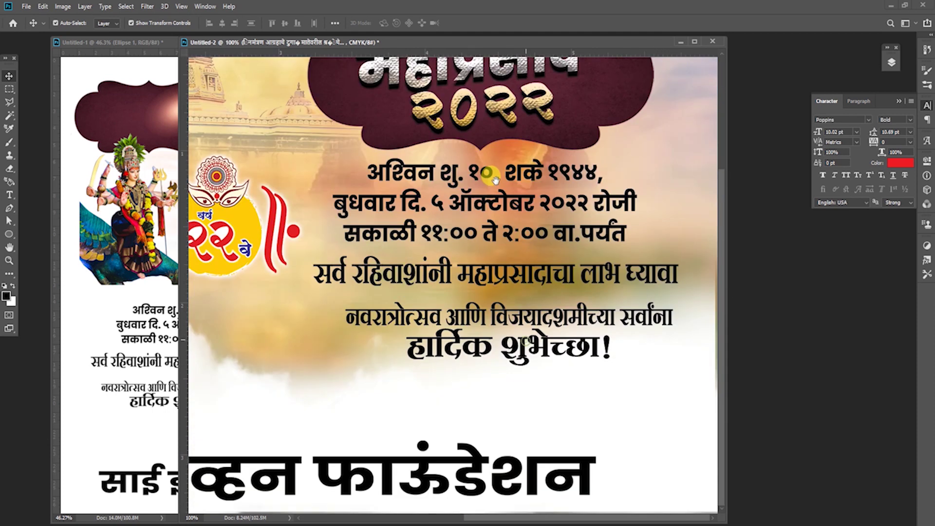
left_click(13, 238)
left_click_drag(11, 238, 33, 238)
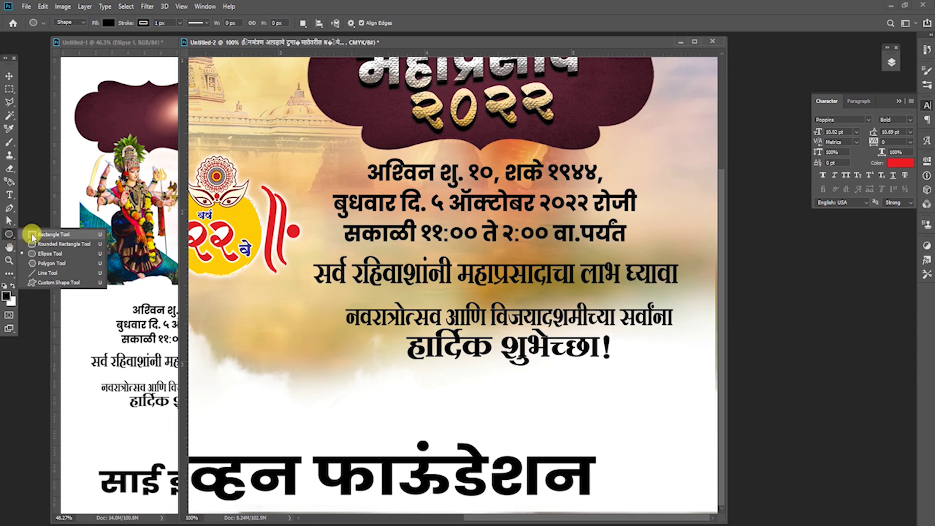
left_click(50, 239)
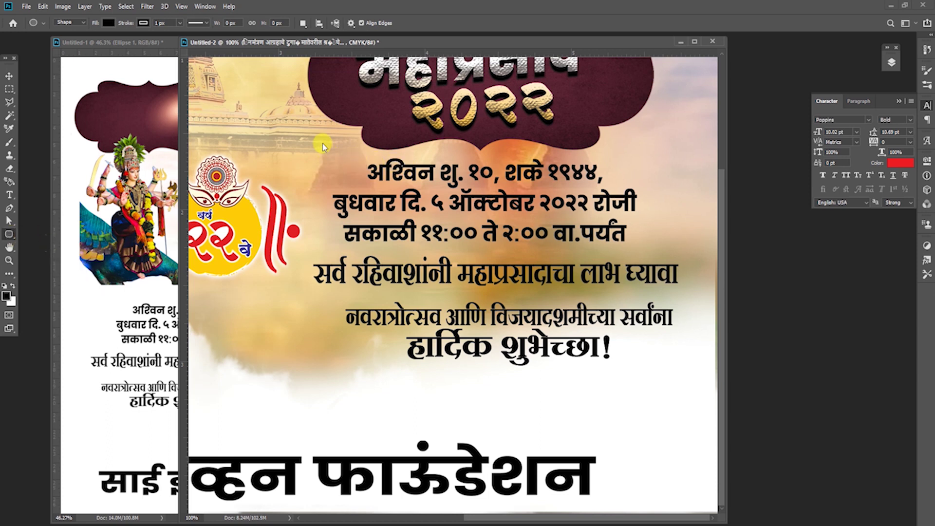
left_click_drag(319, 118, 665, 249)
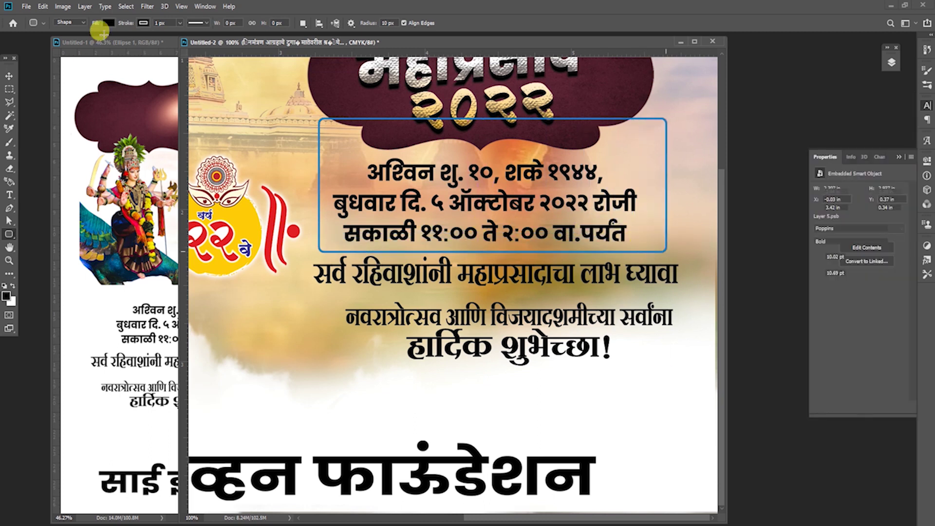
left_click(9, 75)
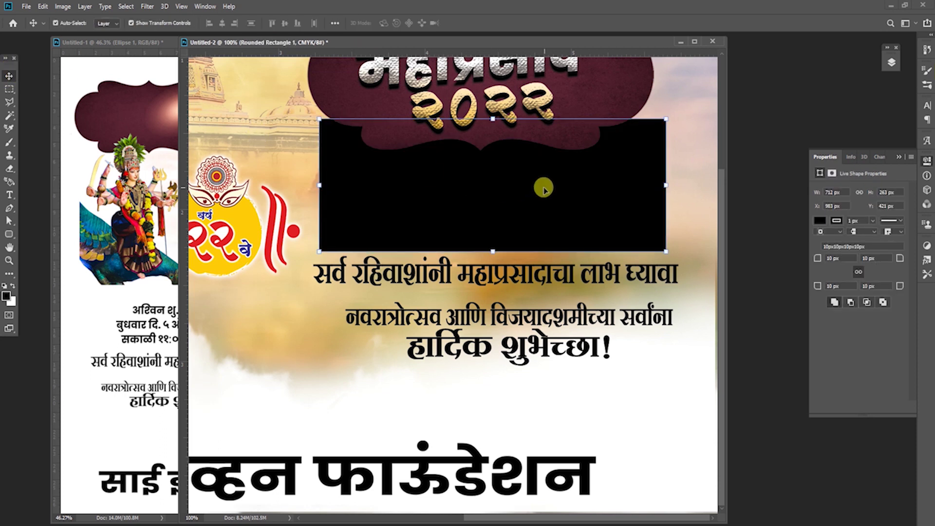
left_click(539, 191)
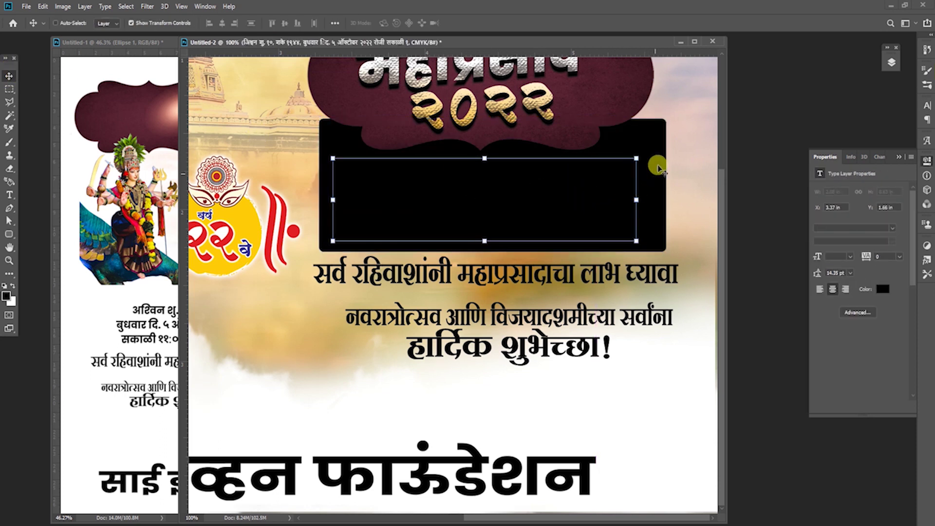
mouse_move(654, 168)
left_mouse_down()
mouse_move(641, 165)
mouse_move(644, 171)
left_mouse_up()
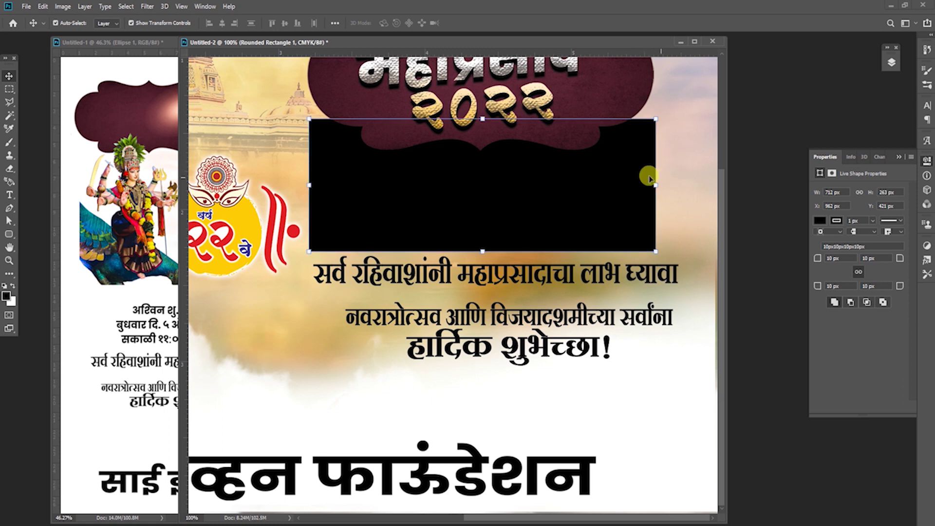
- Add a Gradient Overlay to Rounded Rectangle 1 and make its left stop yellow
left_click(890, 62)
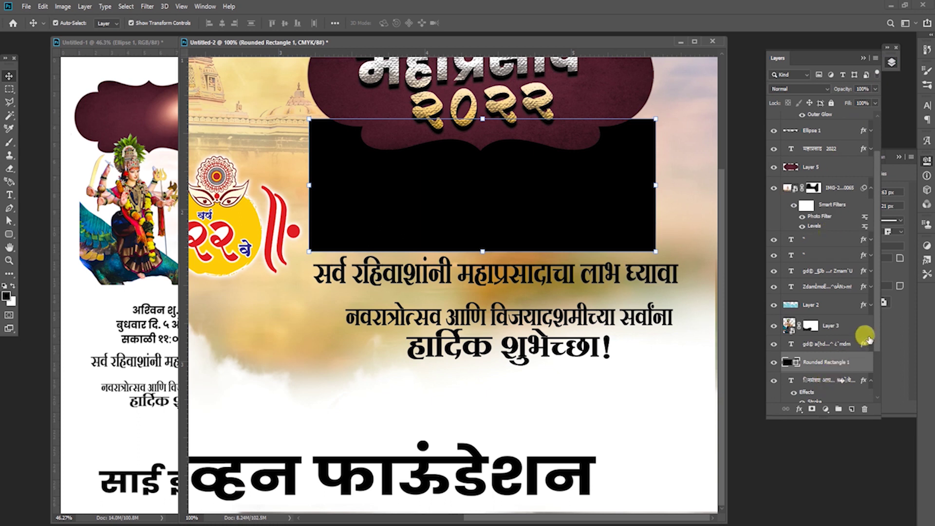
scroll(872, 341, "down", 2)
scroll(876, 362, "down", 2)
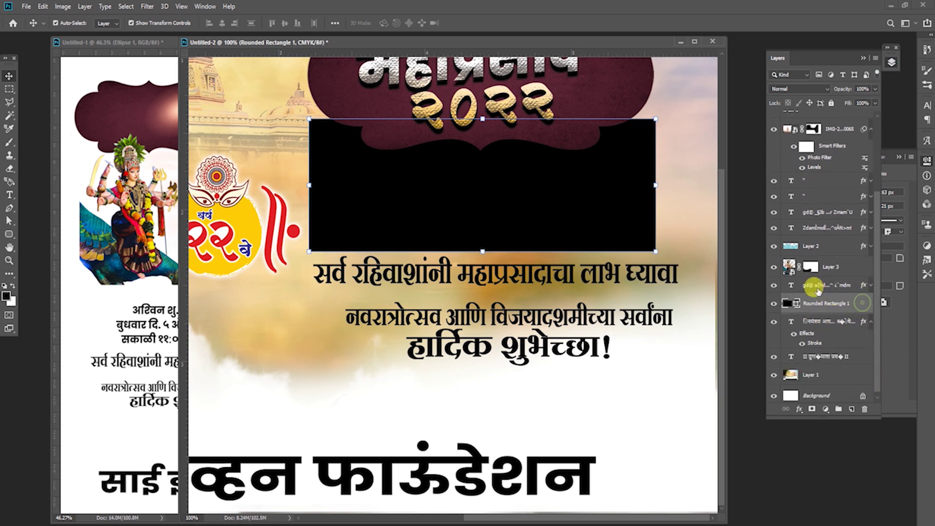
double_click(837, 283)
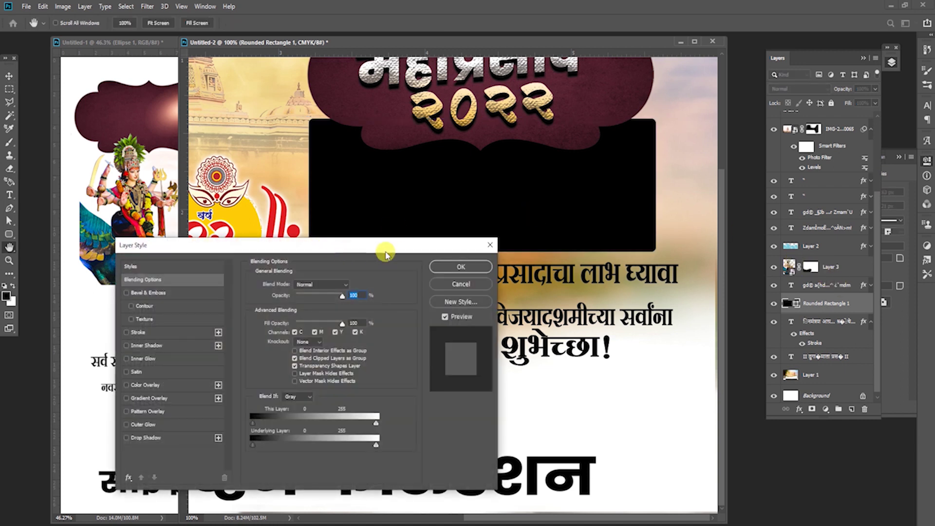
left_click_drag(385, 252, 353, 259)
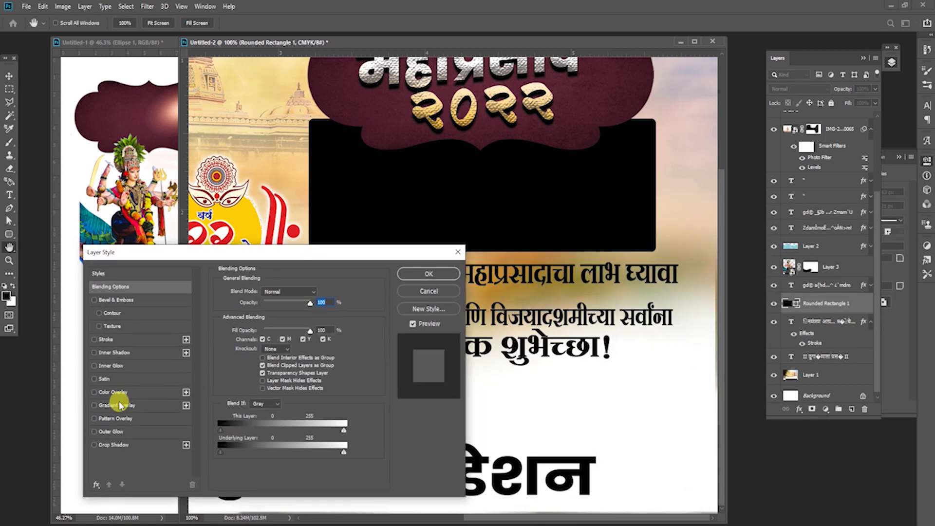
left_click(120, 407)
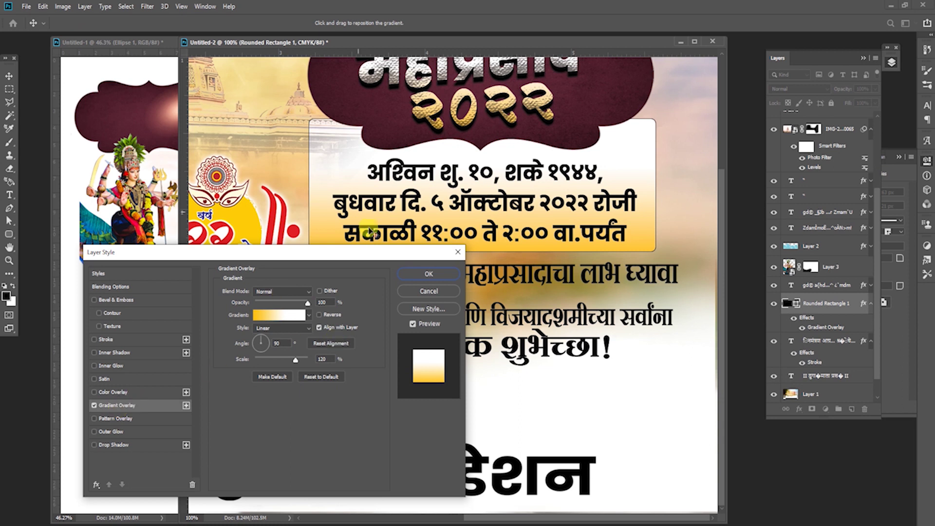
left_click(271, 316)
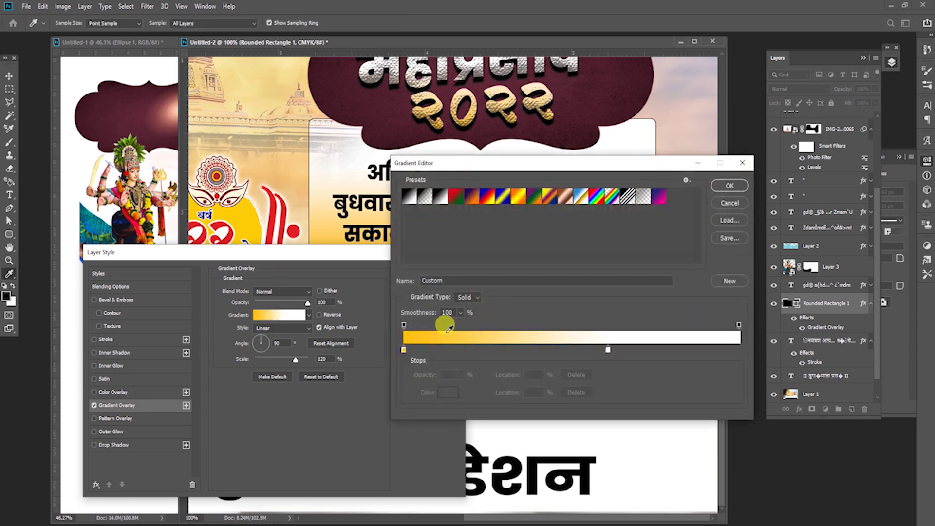
left_click(453, 391)
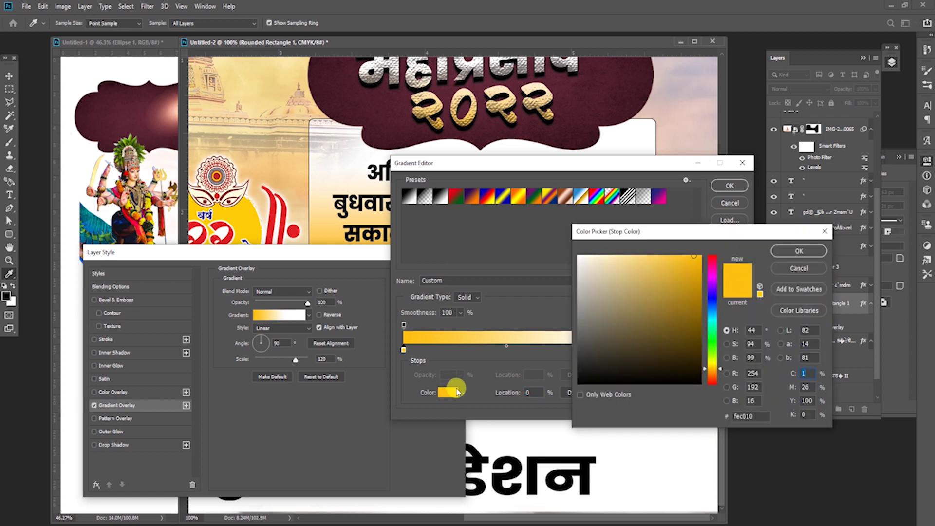
left_click(796, 262)
- Turn the white stop at 61% pink, giving a yellow-to-pink gradient
left_click(608, 350)
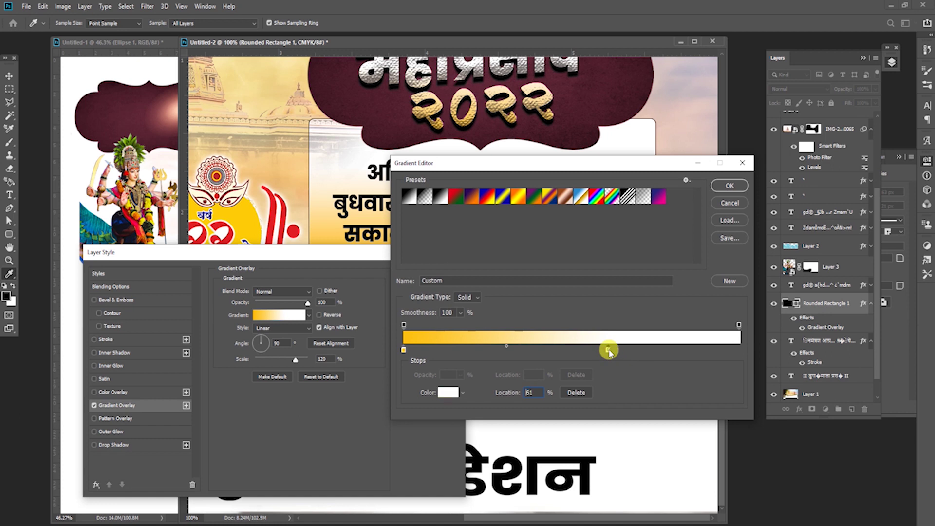
left_click(448, 394)
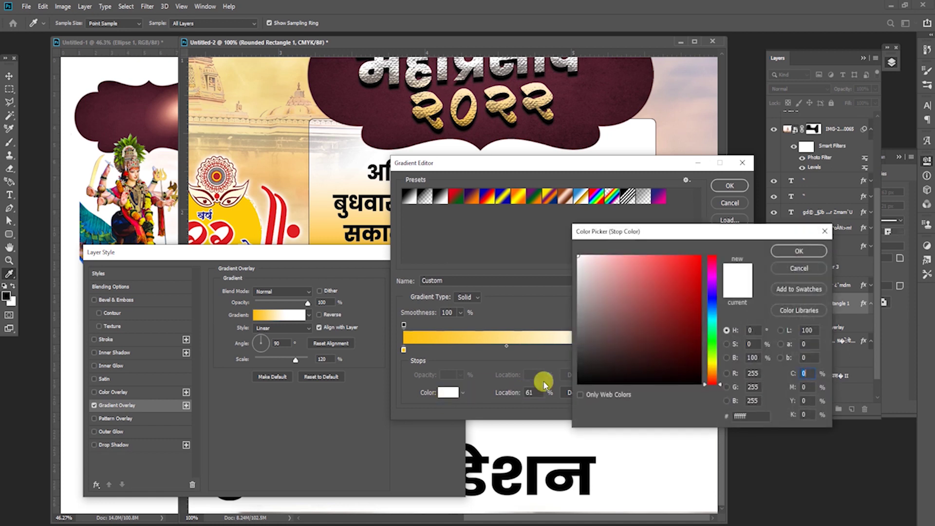
left_click(714, 282)
left_click_drag(685, 271, 714, 239)
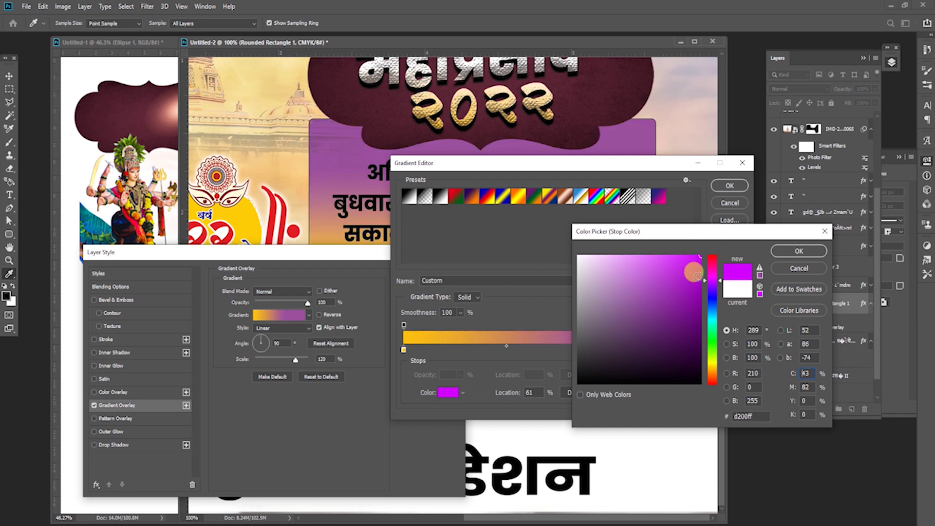
left_click_drag(698, 276, 720, 290)
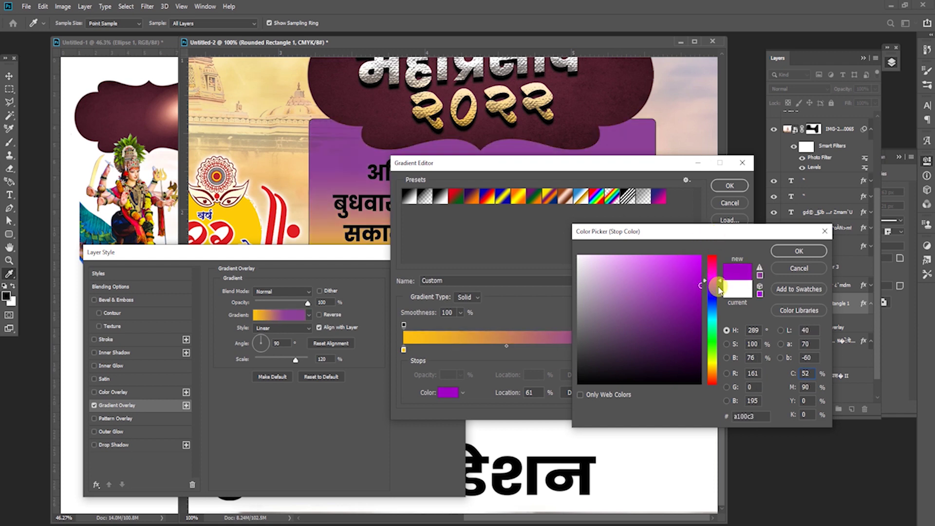
type("0")
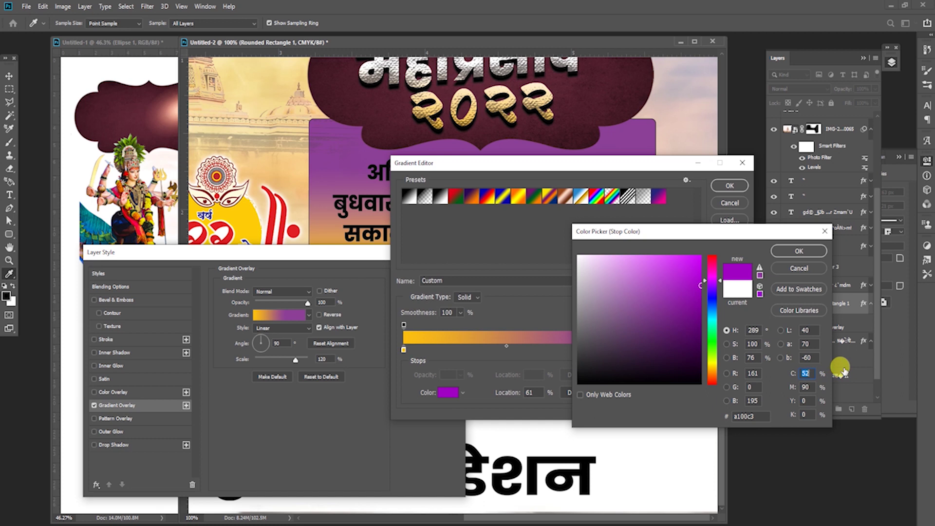
key("Tab")
key("Tab")
key("Return")
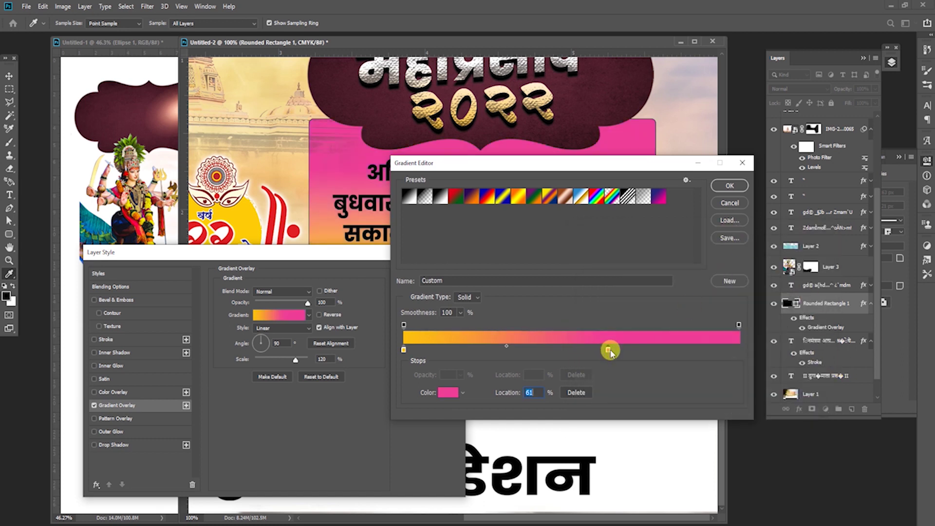
left_click(736, 186)
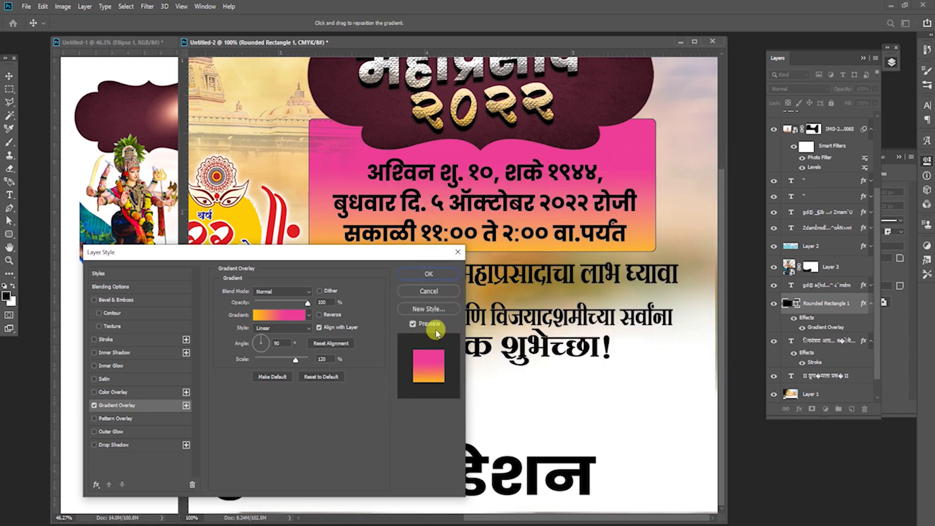
- Brighten the yellow stop to fff200, move the pink stop to 65%, and apply the overlay
left_click(291, 324)
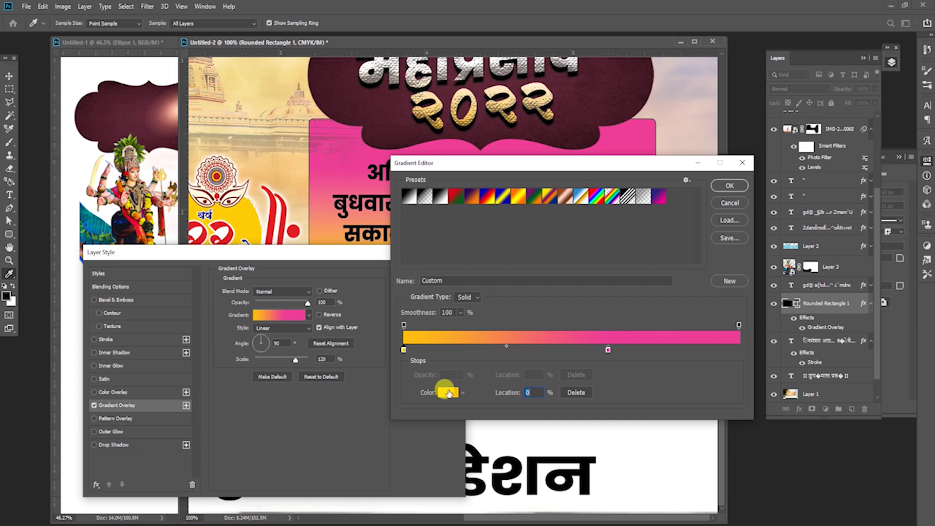
left_click(449, 392)
left_click(806, 374)
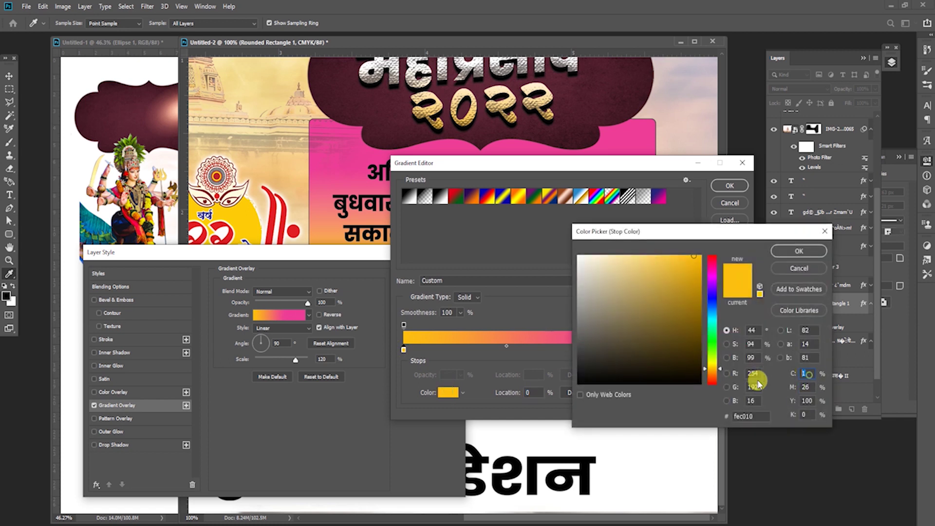
type("0")
key("Tab")
type("1")
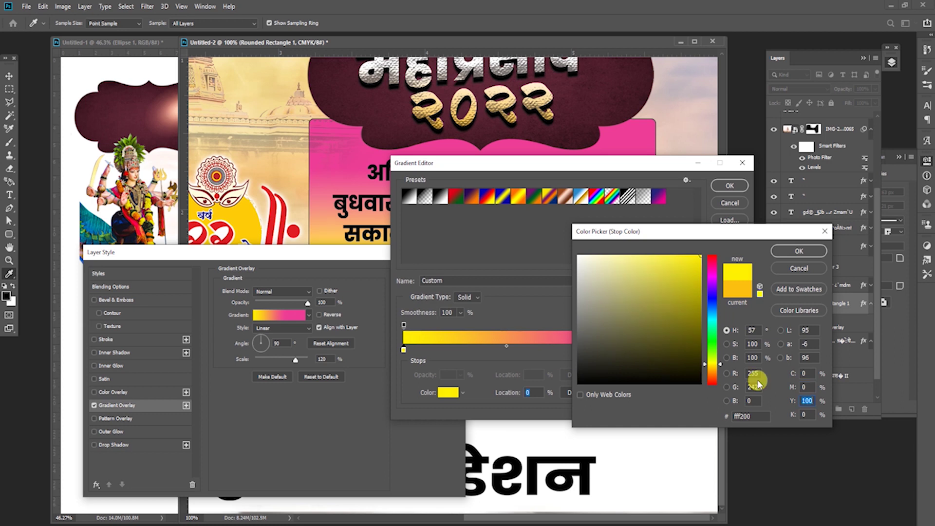
key("Return")
left_click_drag(608, 352, 622, 352)
left_click(729, 185)
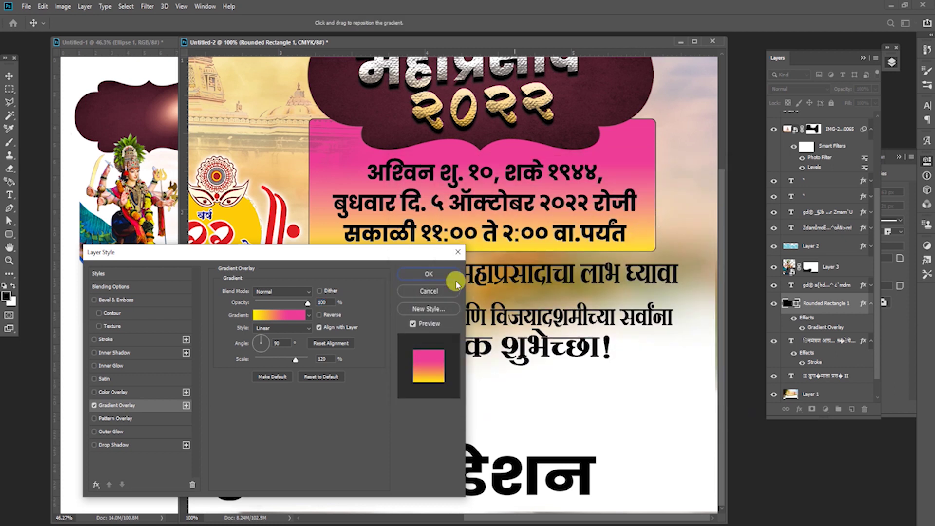
left_click(429, 274)
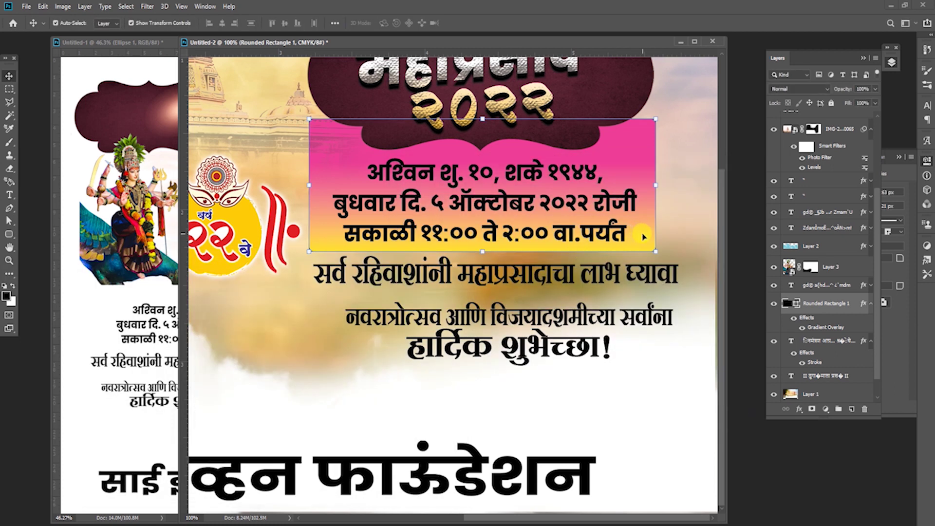
- Nudge the gradient box down and move the greeting and invitation lines lower
left_click_drag(645, 171, 645, 174)
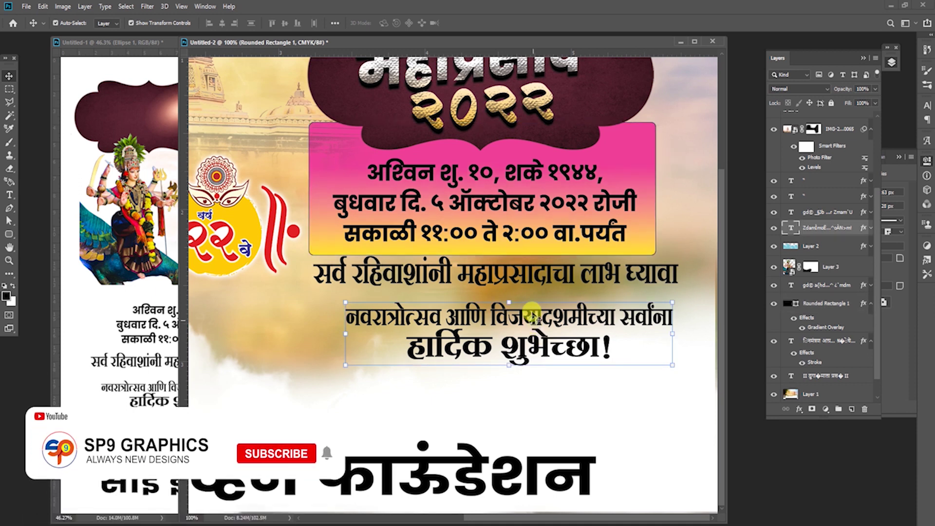
left_click_drag(535, 325, 535, 352)
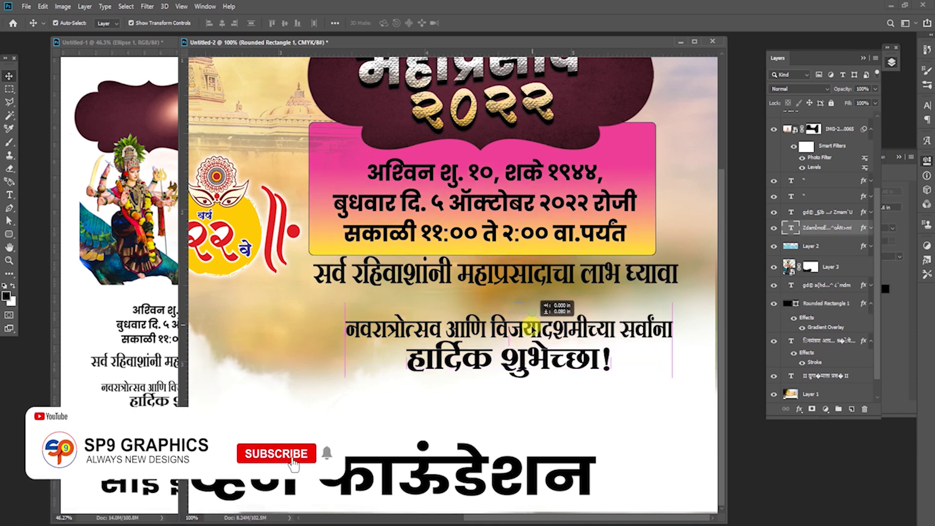
left_click_drag(524, 282, 523, 301)
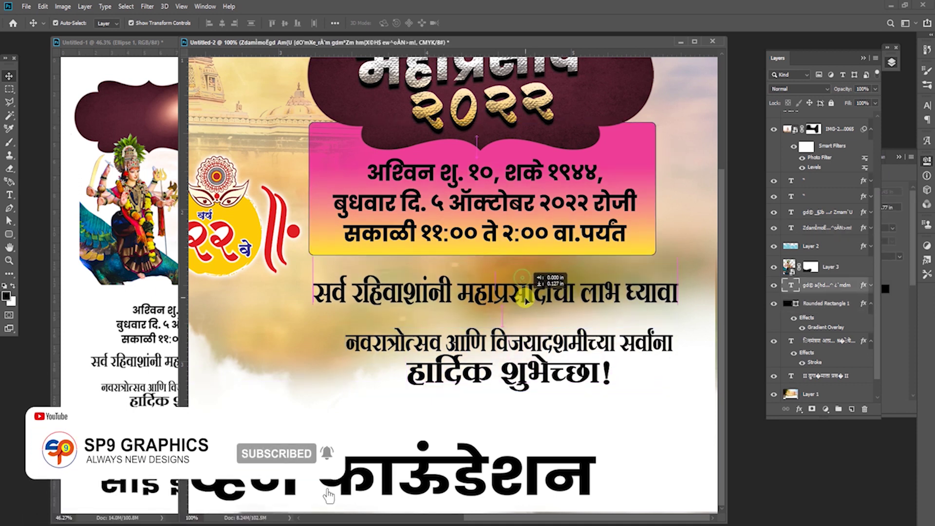
left_click(651, 255)
left_click_drag(651, 255, 662, 259)
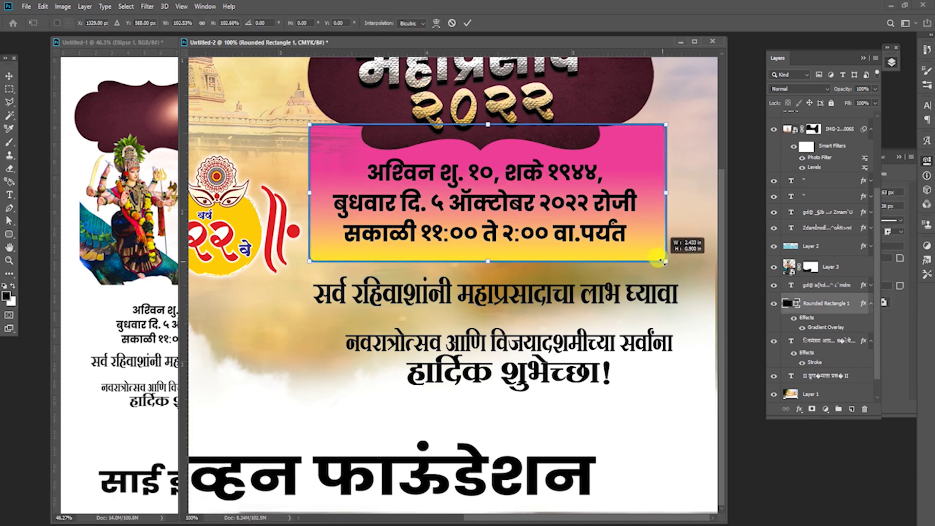
key("Return")
key("ctrl+z")
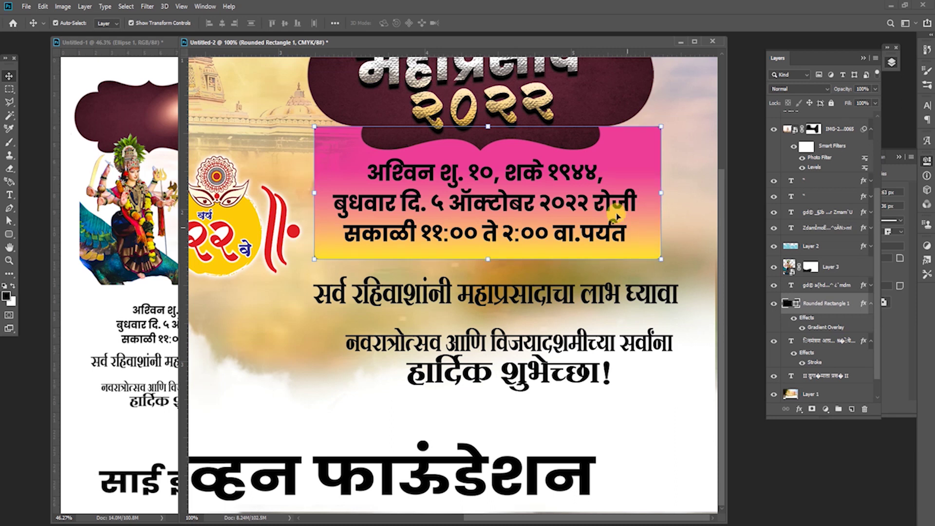
left_click(643, 180)
left_click(821, 372)
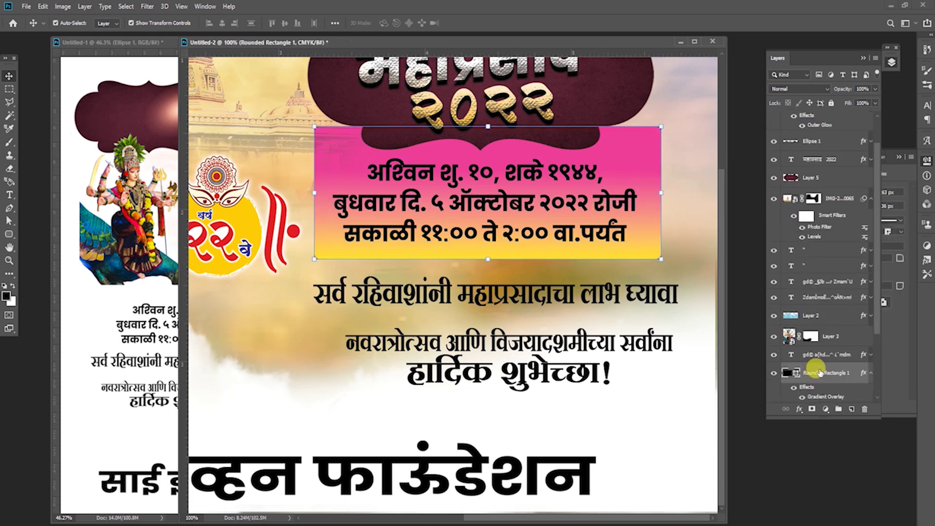
- Reverse the rectangle's gradient overlay and shift the pink stop to about 74%
double_click(849, 373)
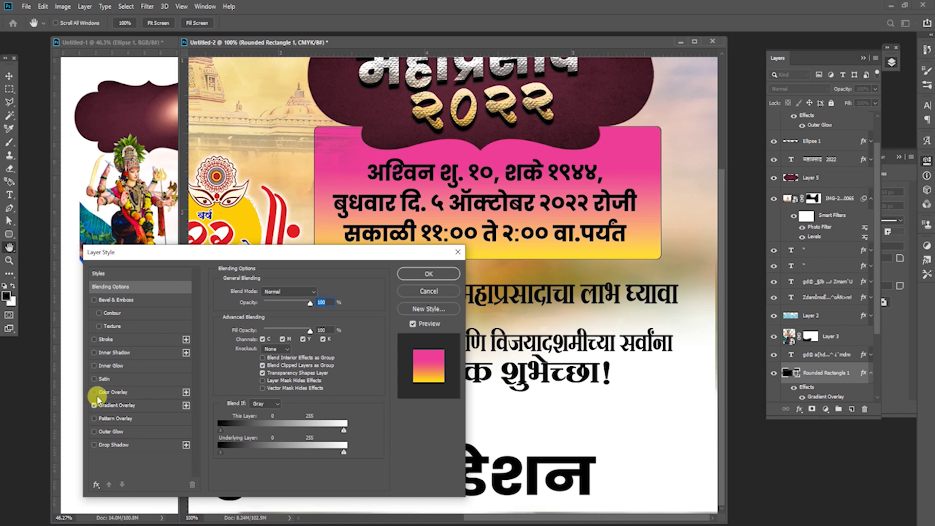
left_click(149, 405)
left_click(321, 315)
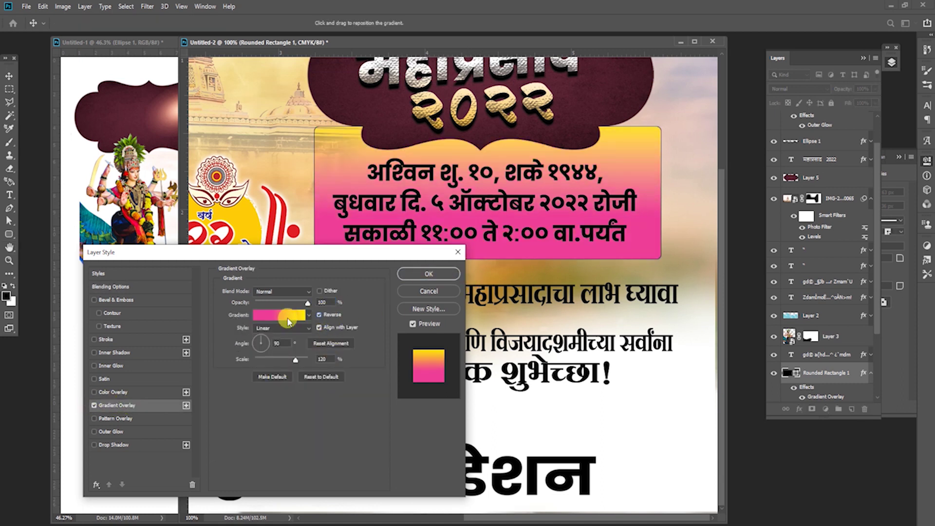
left_click(271, 317)
left_click_drag(621, 349, 654, 351)
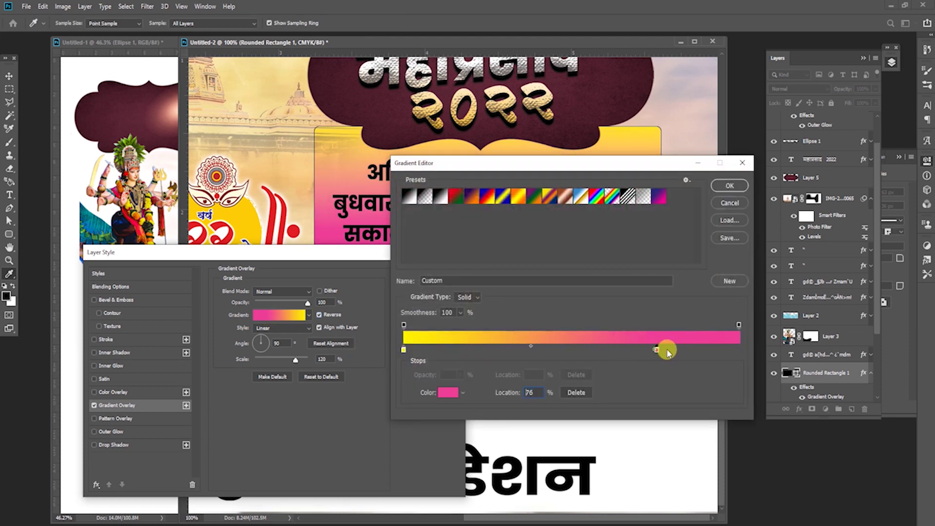
left_click(729, 187)
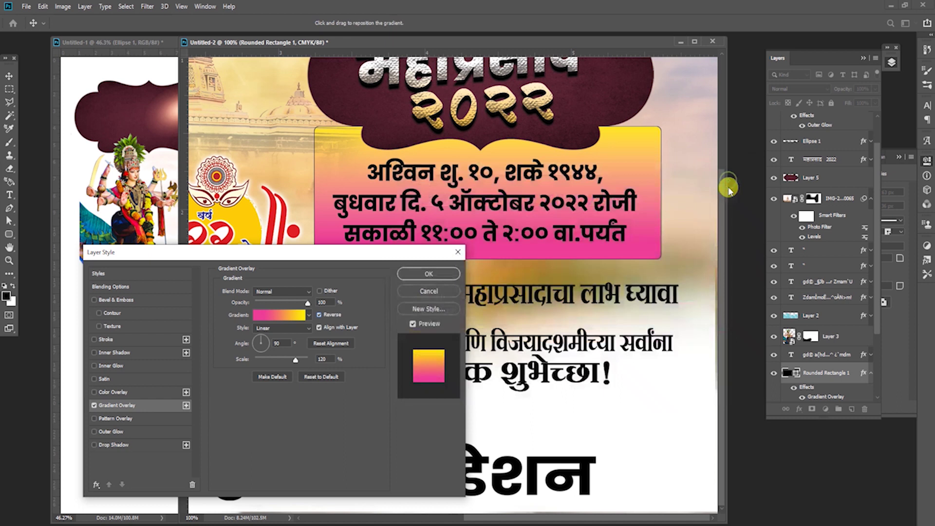
left_click(429, 273)
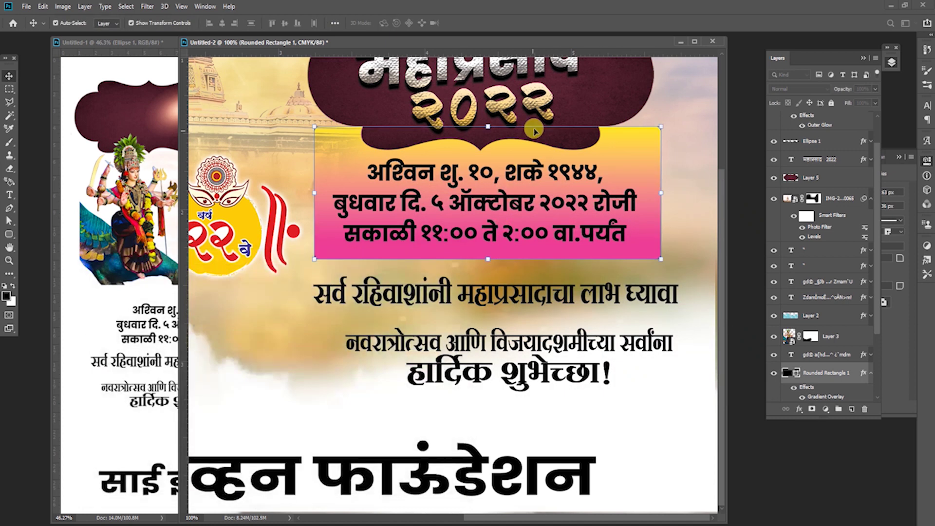
- Move Rounded Rectangle 1 up the layer stack to just below Layer 5
scroll(548, 224, "up", 2)
scroll(549, 224, "up", 3)
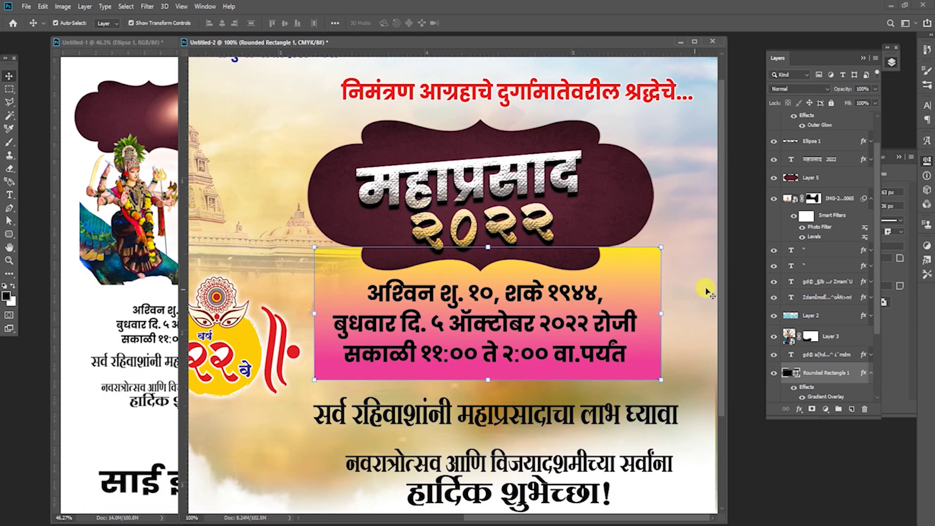
left_click(625, 329)
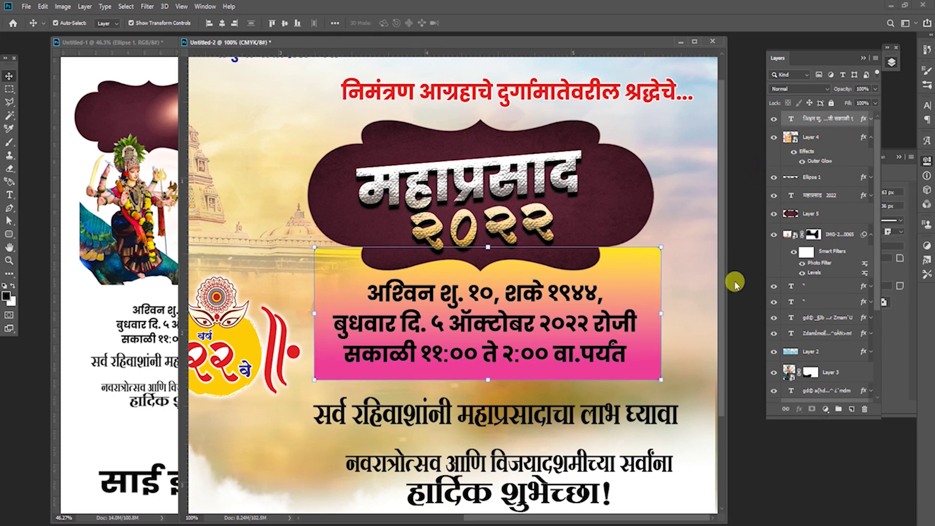
left_click(693, 353)
left_click(652, 321)
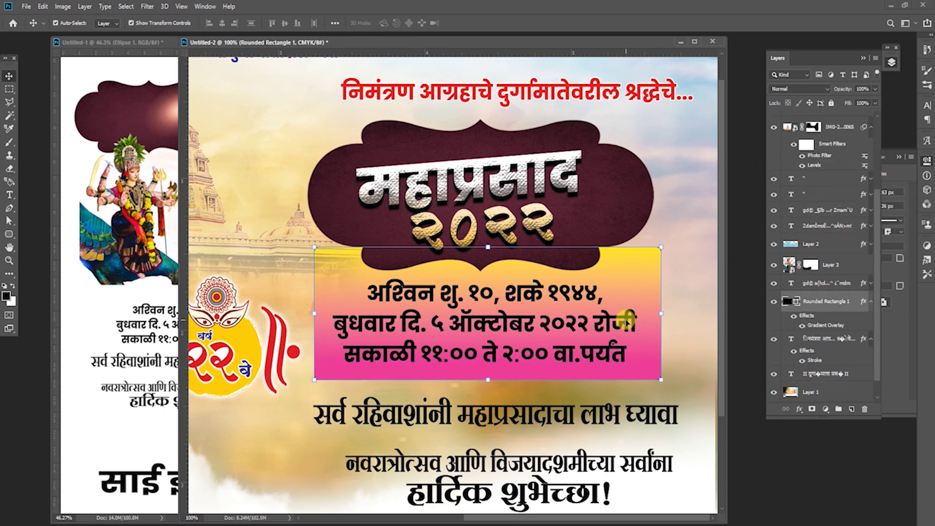
left_click_drag(858, 302, 855, 171)
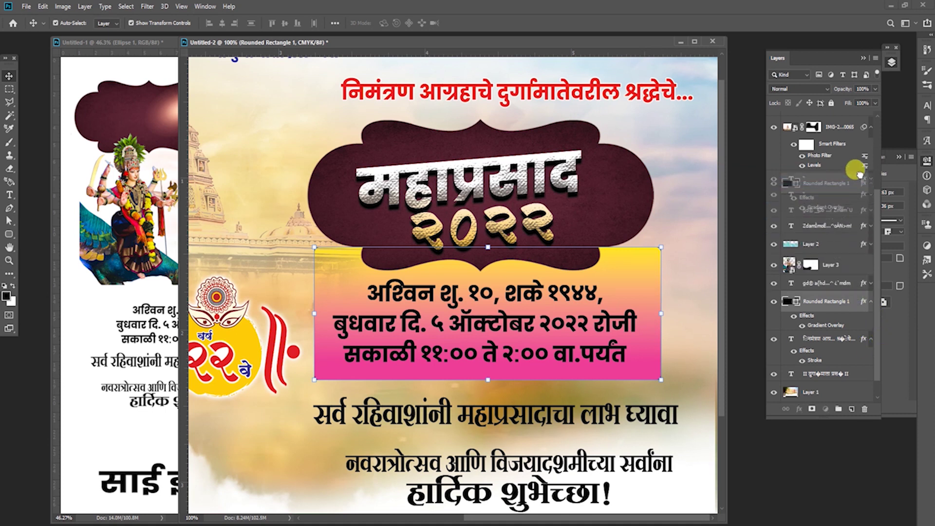
scroll(876, 219, "up", 2)
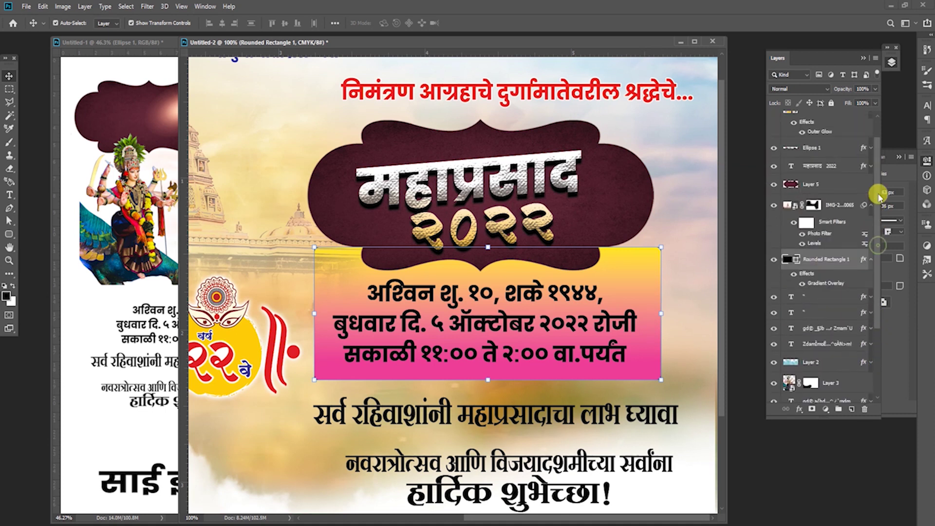
mouse_move(856, 273)
left_mouse_down()
mouse_move(852, 227)
mouse_move(841, 218)
left_mouse_up()
- Nudge the date text with arrow keys and shift the gradient box slightly up-left
left_click(676, 206)
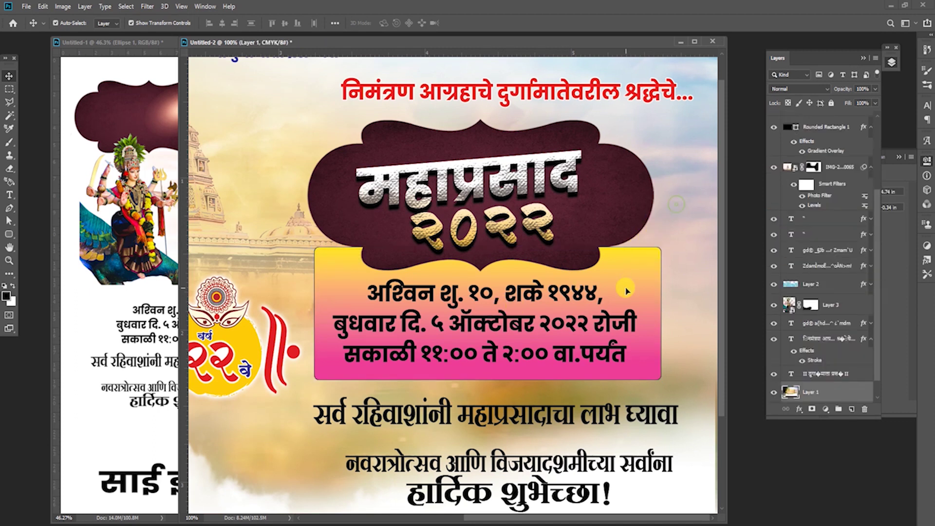
left_click(631, 284)
key("shift+Left")
key("shift+Up")
key("Left")
key("Left")
key("Left")
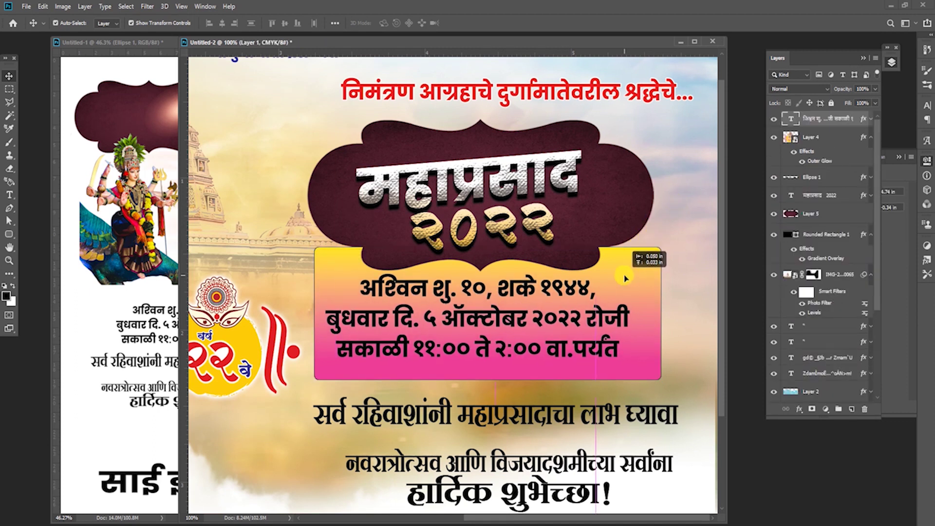
key("shift+Right")
key("shift+Down")
left_click_drag(657, 260, 649, 259)
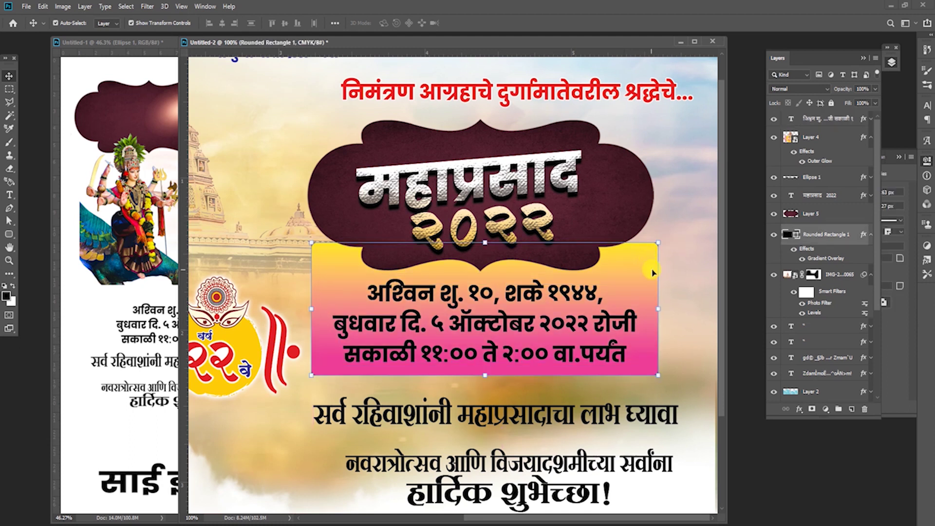
- Set the date text layer's colour to white in the Character panel
left_click(549, 311)
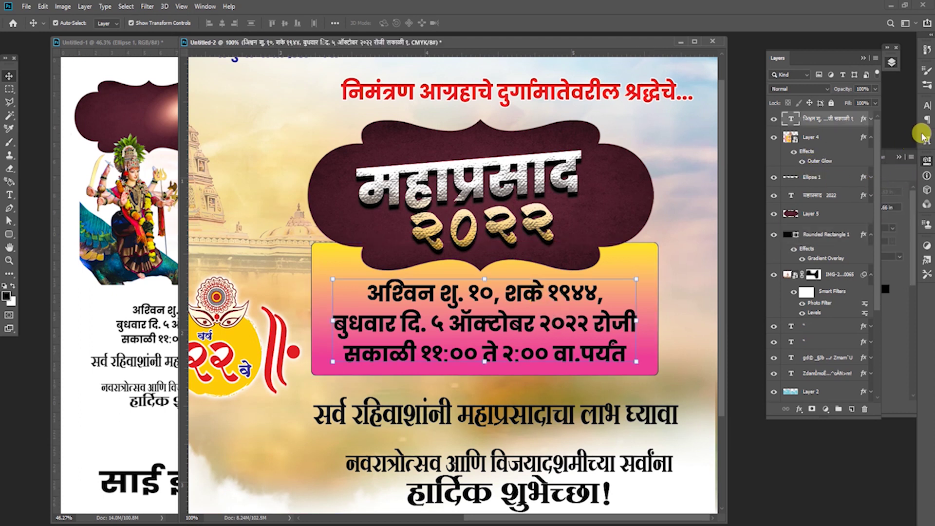
left_click(925, 140)
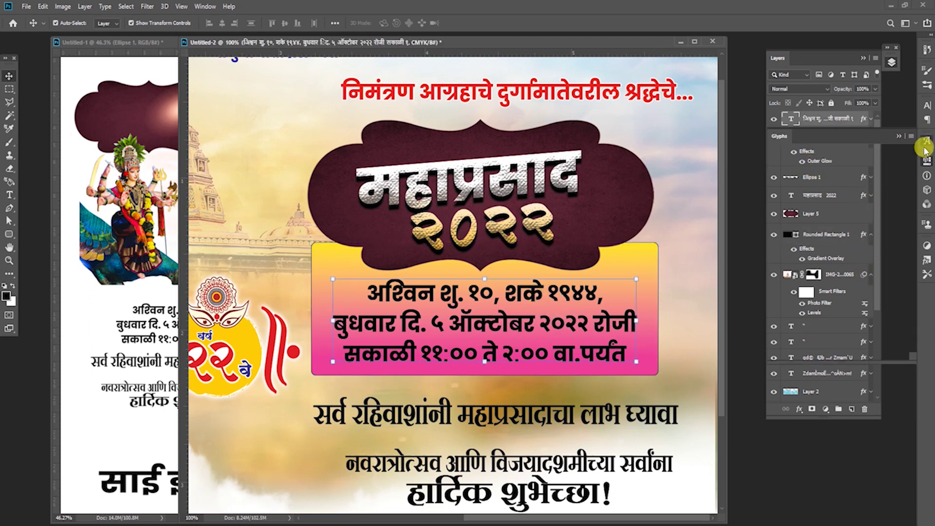
left_click(925, 111)
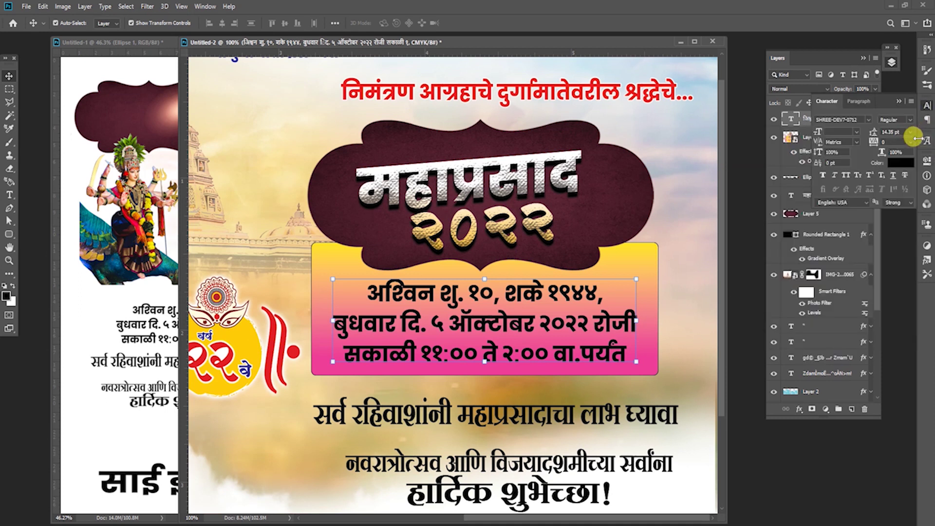
left_click(896, 162)
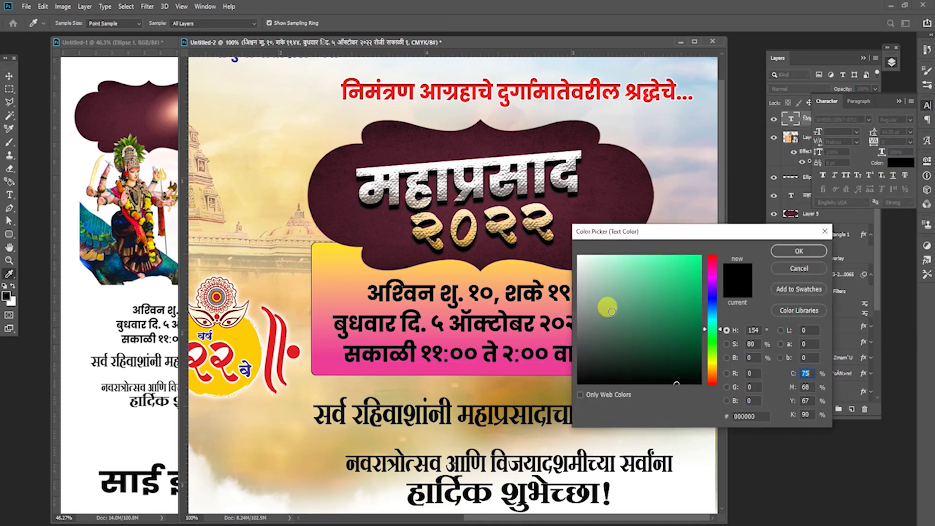
left_click(799, 250)
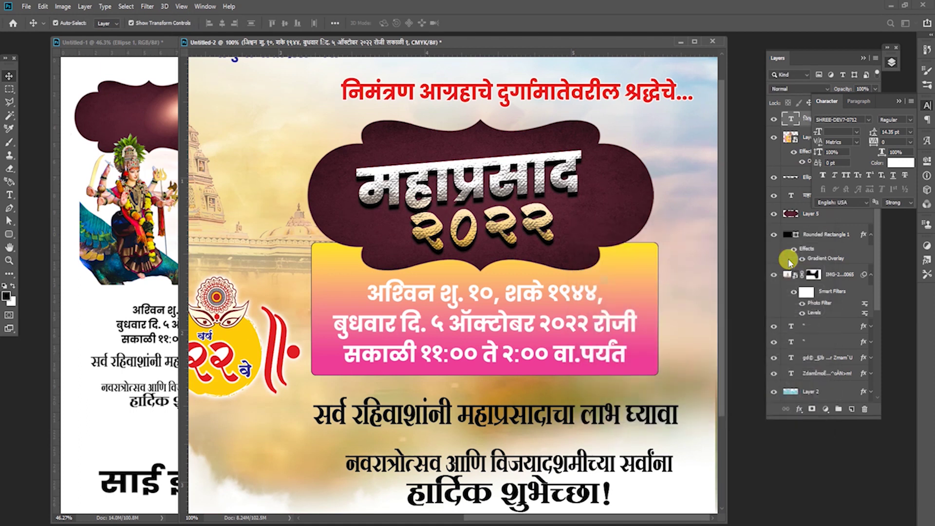
left_click(898, 102)
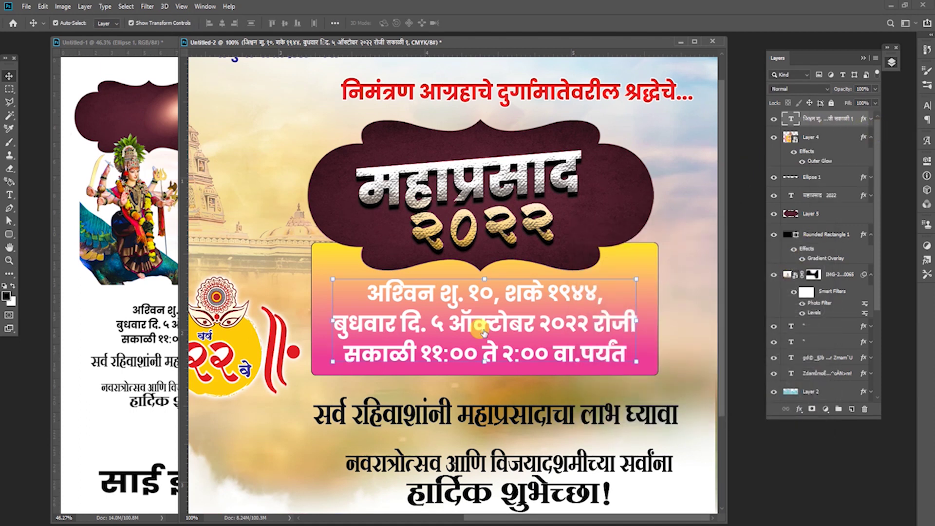
- Give the date text a drop shadow and a 2 px stroke outline
left_click_drag(317, 253, 780, 136)
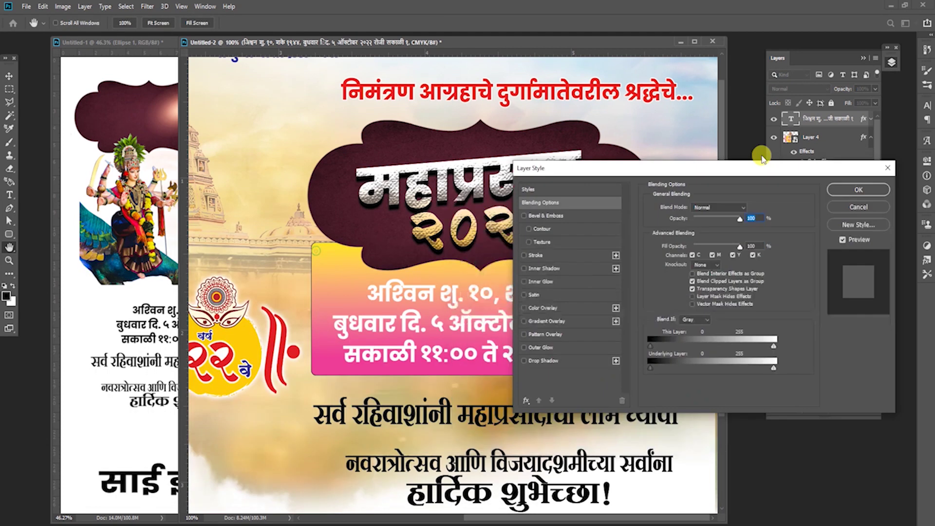
left_click(580, 328)
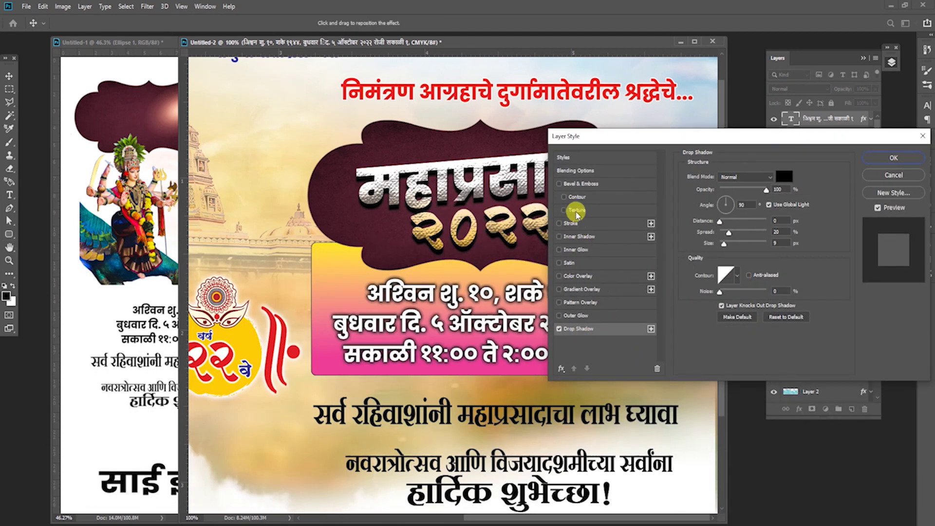
left_click(576, 224)
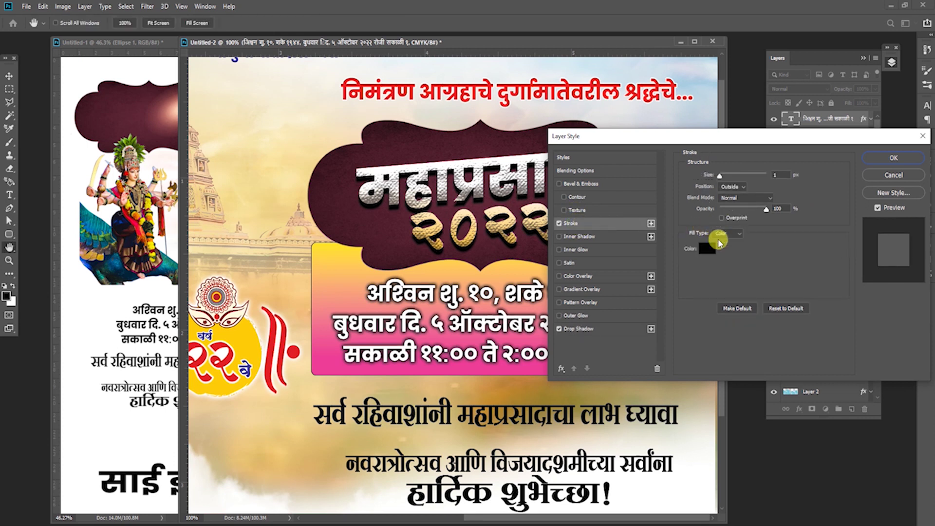
left_click_drag(720, 175, 721, 176)
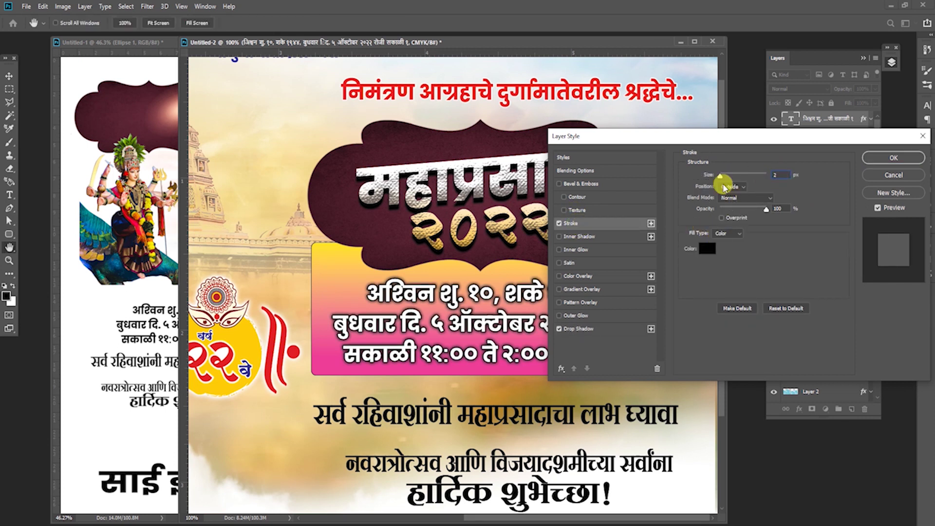
key("Return")
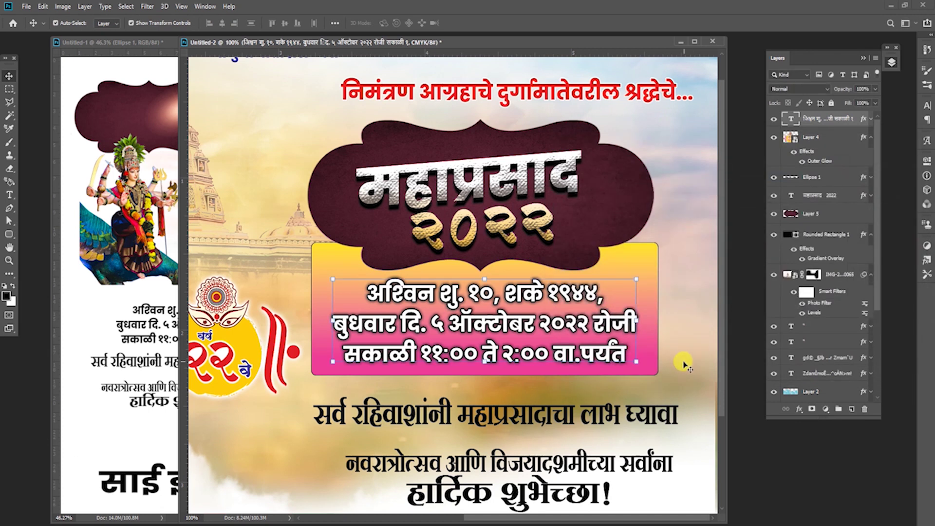
- Shift the सर्व रहिवाशांनी line left and scale it to about 108%
scroll(523, 292, "down", 5)
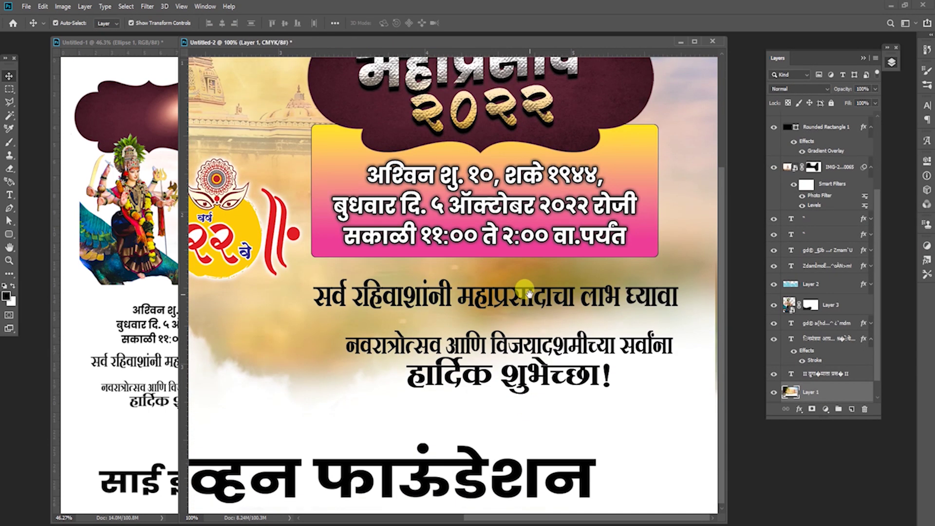
left_click(525, 302)
left_click_drag(524, 302, 502, 305)
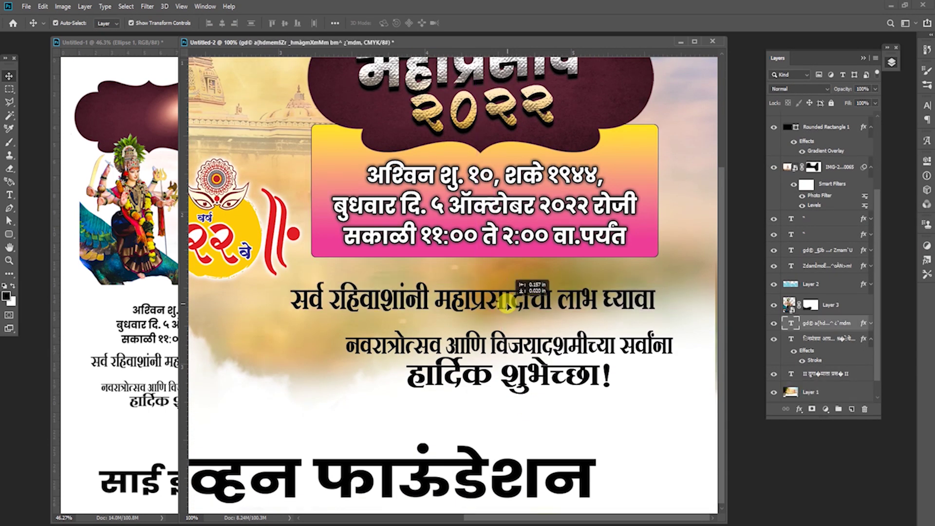
left_click_drag(655, 281, 684, 278)
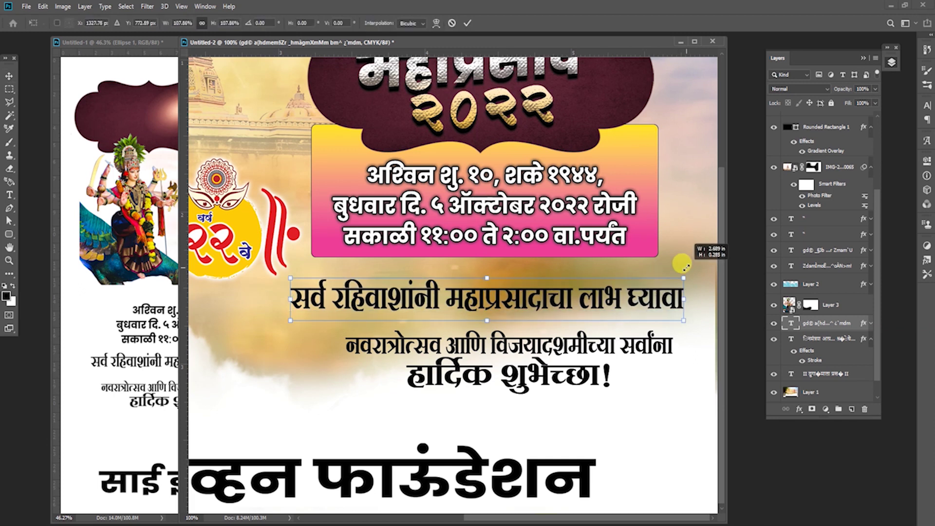
left_click_drag(631, 302, 632, 298)
key("Return")
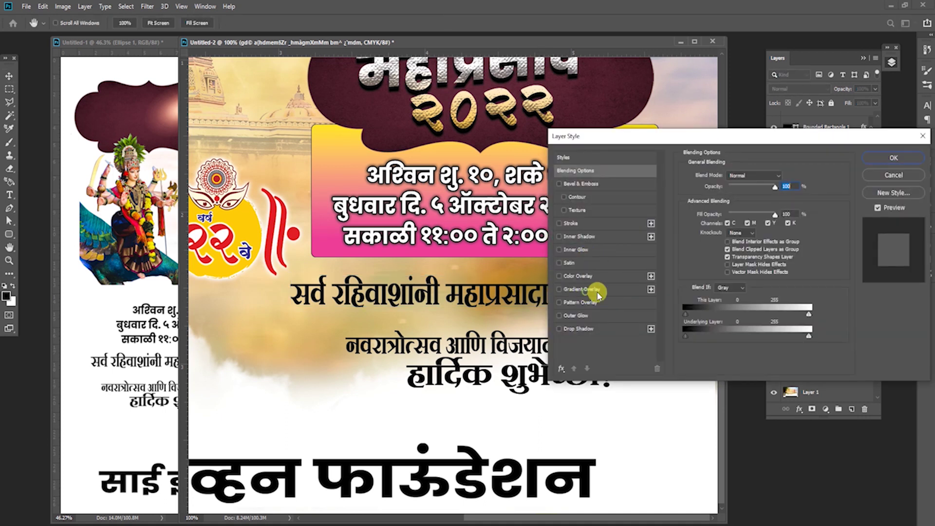
- Add a purple-pink Gradient Overlay and a white Outer Glow to that line
left_click(597, 293)
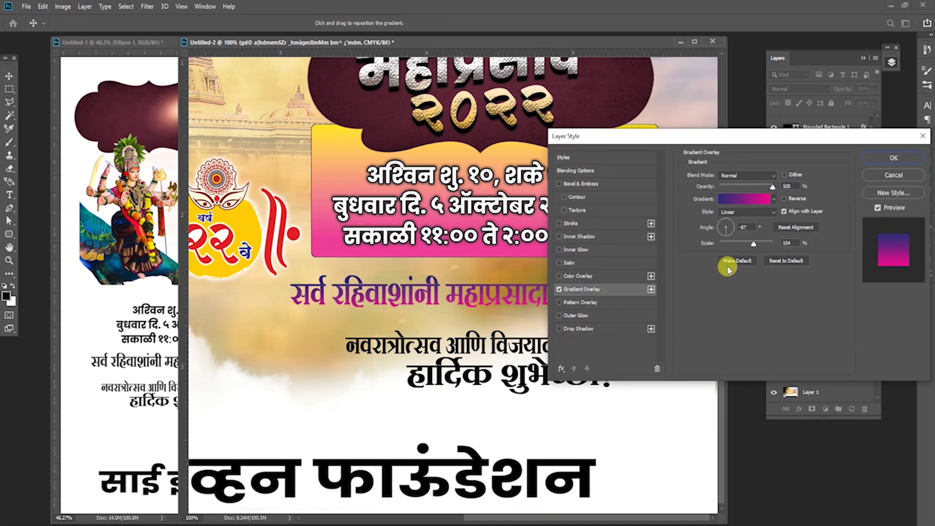
left_click(582, 320)
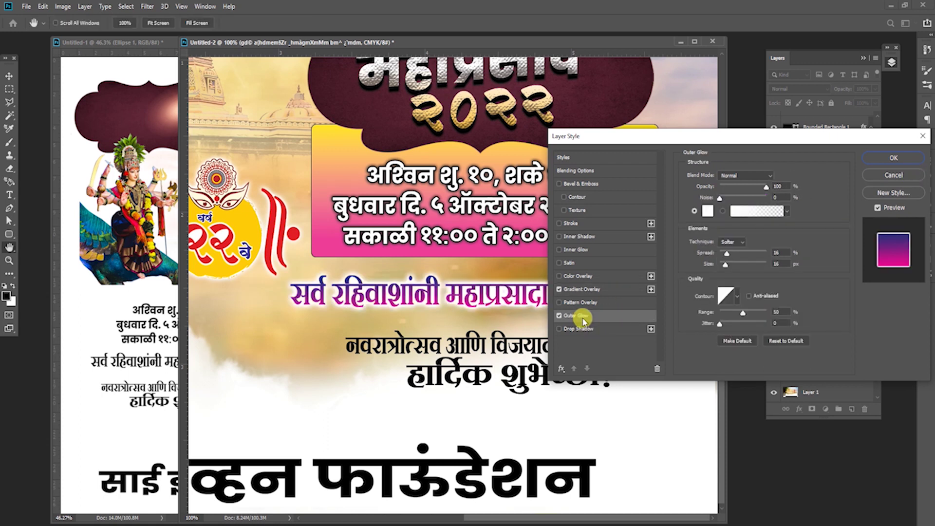
left_click(894, 158)
left_click(776, 59)
- Zoom out to the whole banner, nudge the purple line, and select Layer 2
scroll(531, 381, "down", 1)
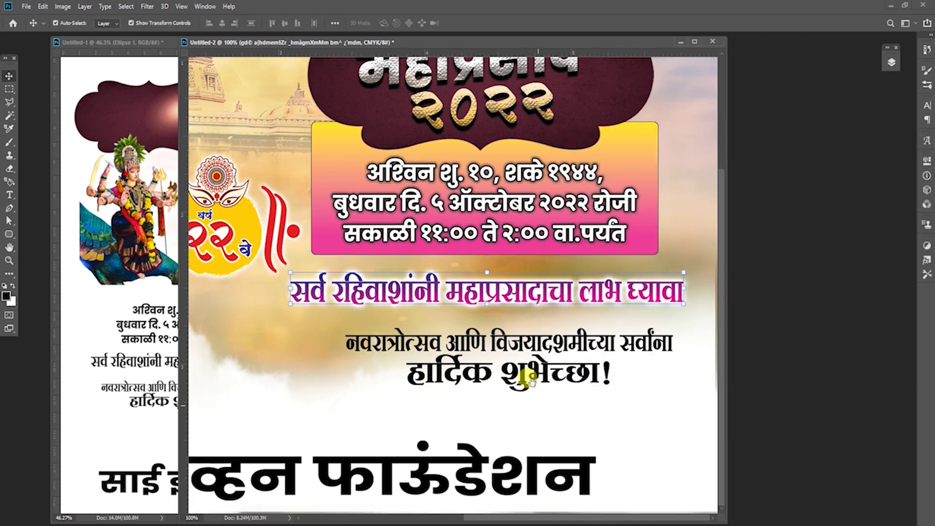
key("ctrl+minus")
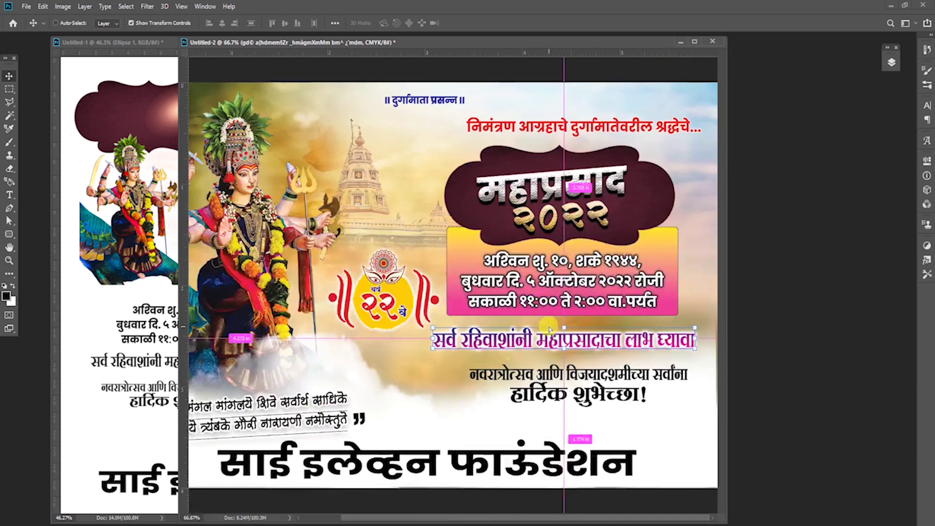
left_click_drag(469, 327, 471, 325)
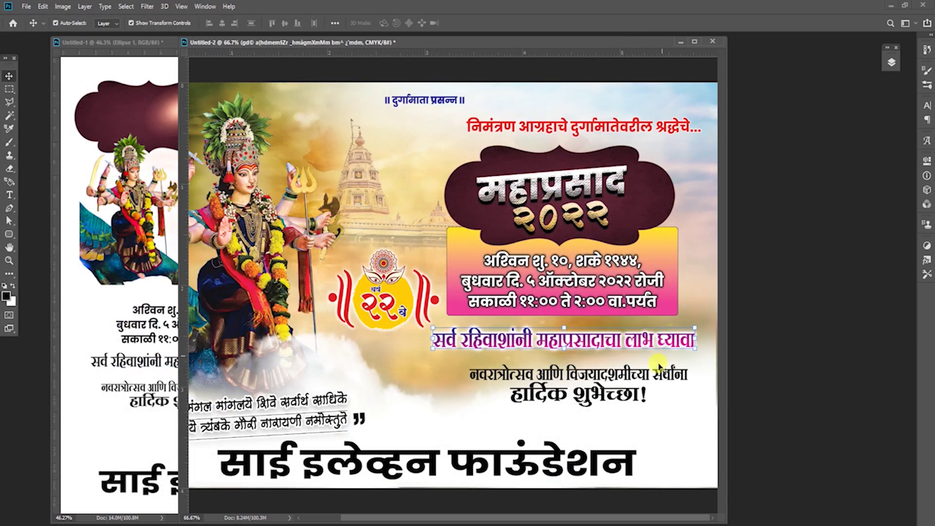
left_click(664, 432)
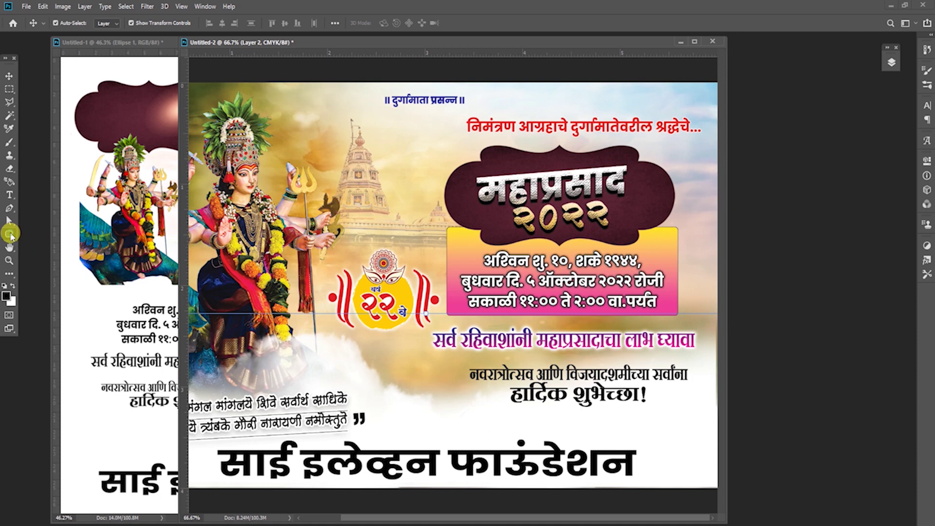
- Draw a black rounded rectangle over the two-line greeting and make it slightly taller
left_click(10, 235)
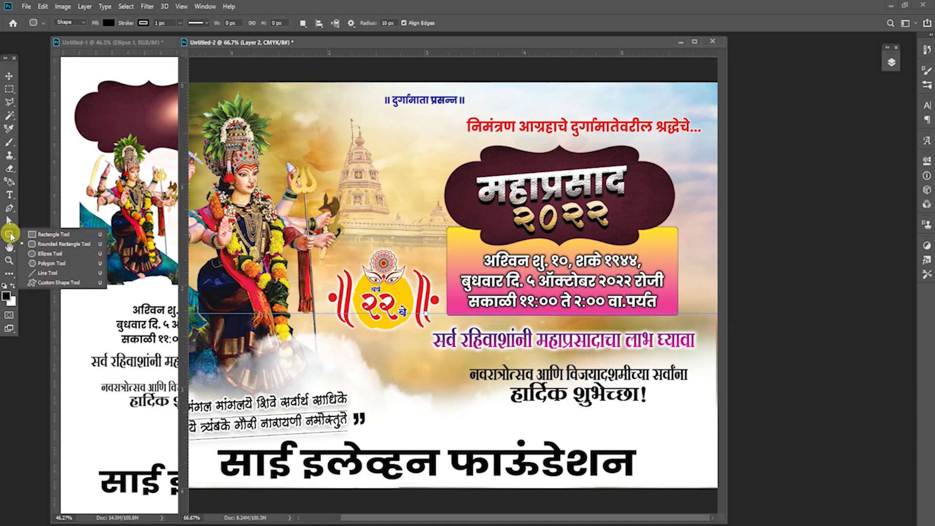
left_click(447, 361)
left_click(374, 195)
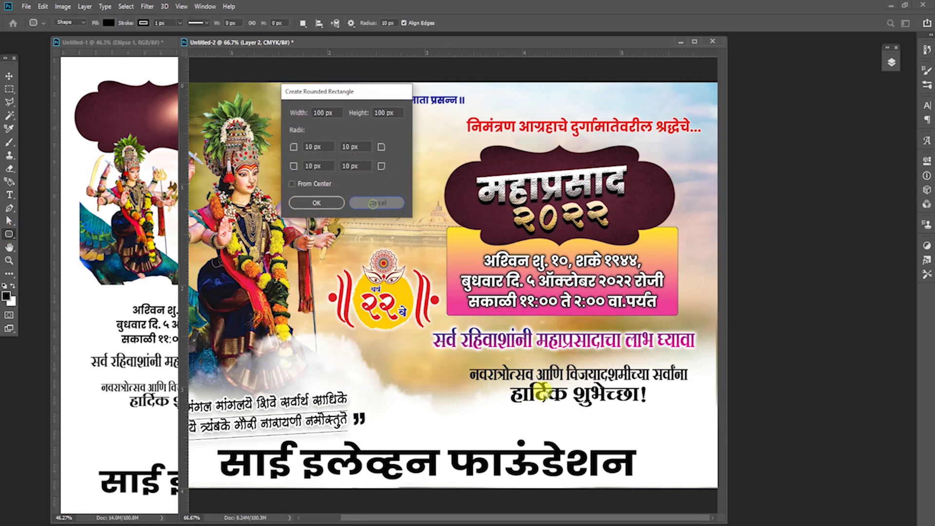
left_click_drag(433, 358, 700, 407)
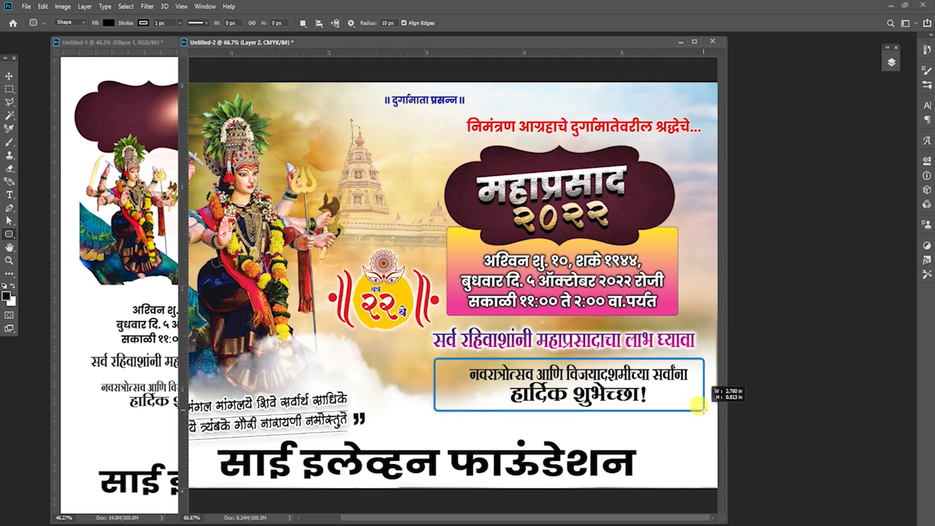
left_click(9, 76)
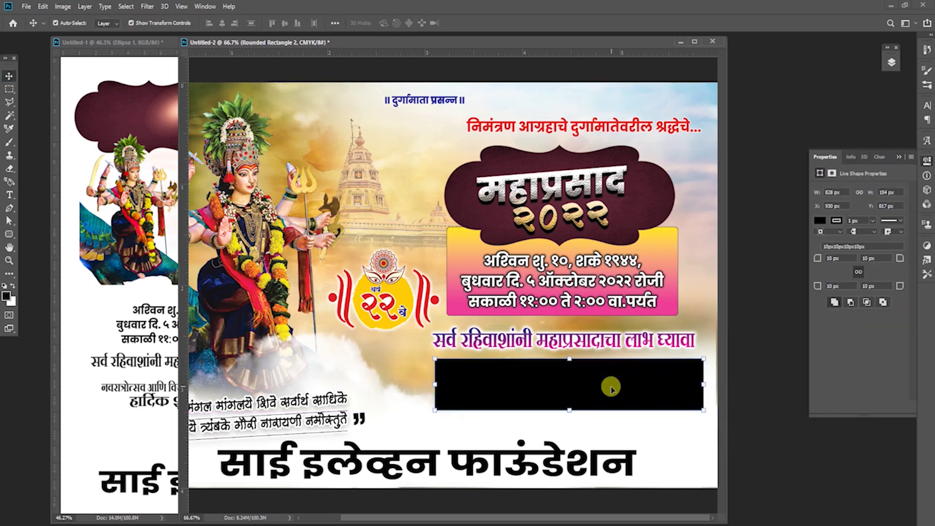
left_click_drag(568, 411, 569, 415)
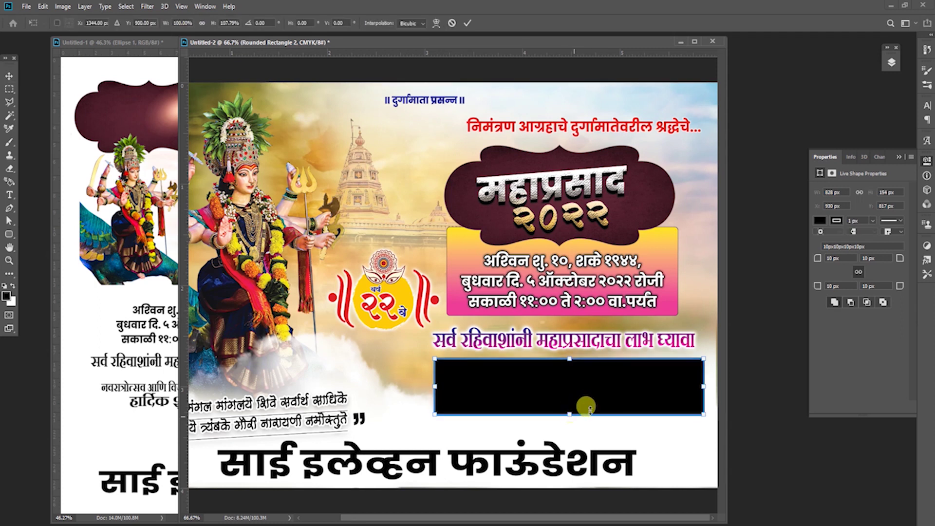
key("ctrl+v")
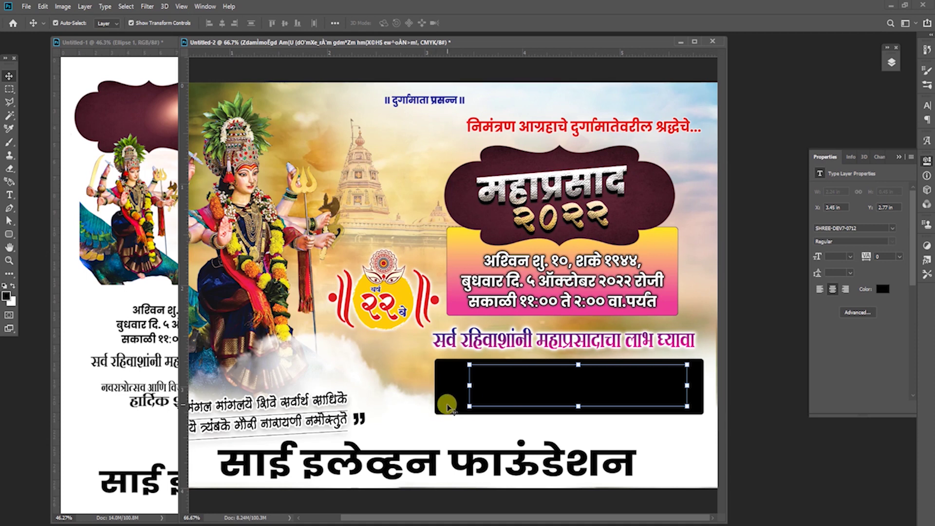
left_click(445, 408, "ctrl")
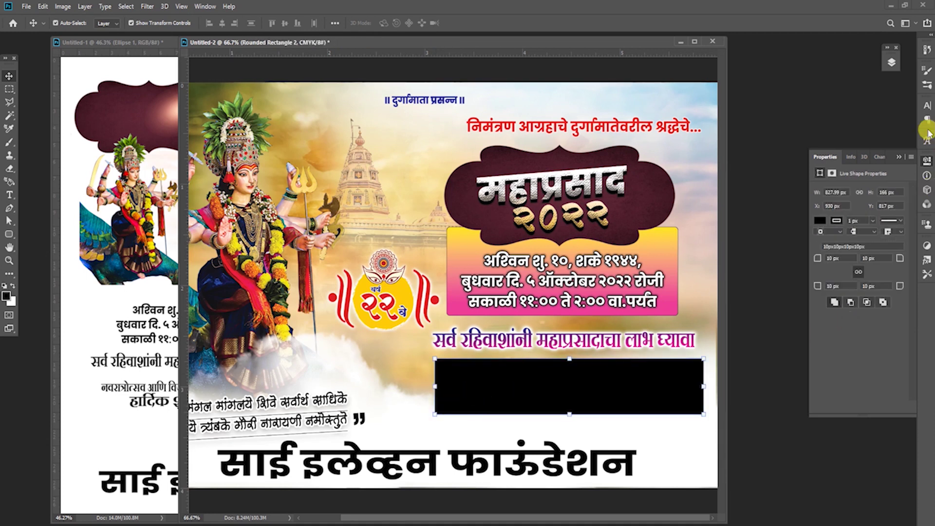
left_click(891, 62)
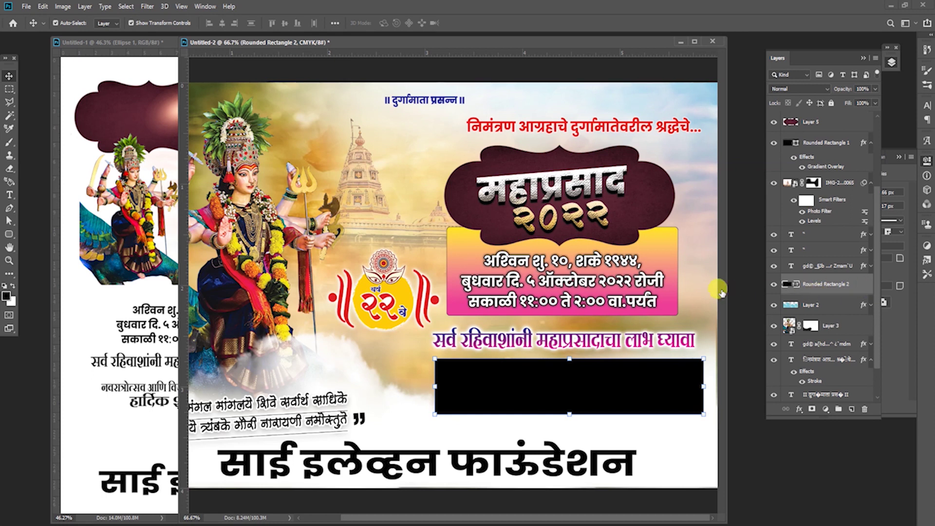
- Add a Gradient Overlay to Rounded Rectangle 2 with a white left stop
double_click(848, 284)
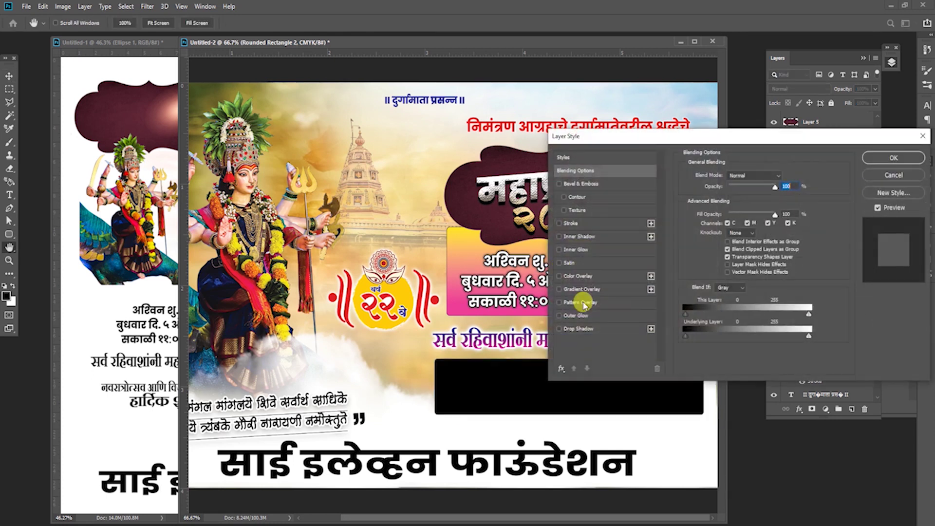
left_click(586, 291)
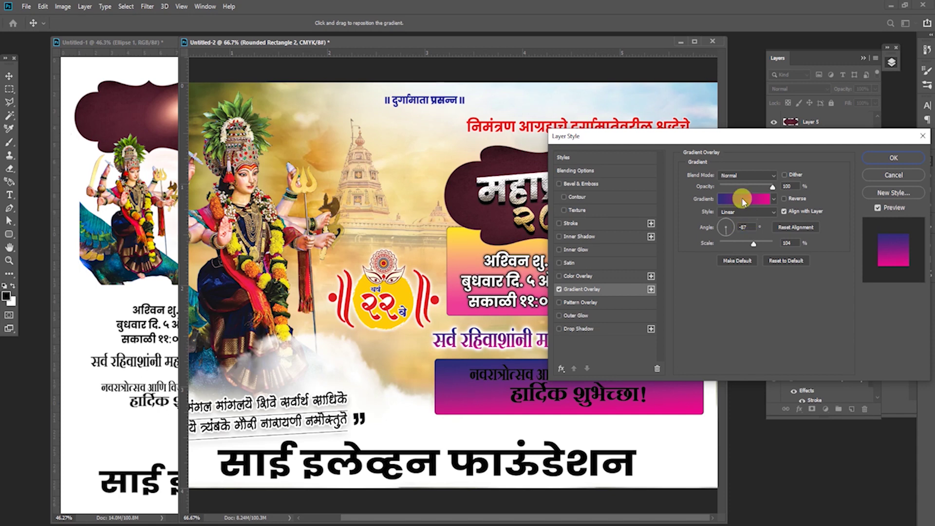
left_click(740, 199)
left_click(403, 350)
left_click(445, 392)
key("Escape")
left_click_drag(553, 164, 756, 167)
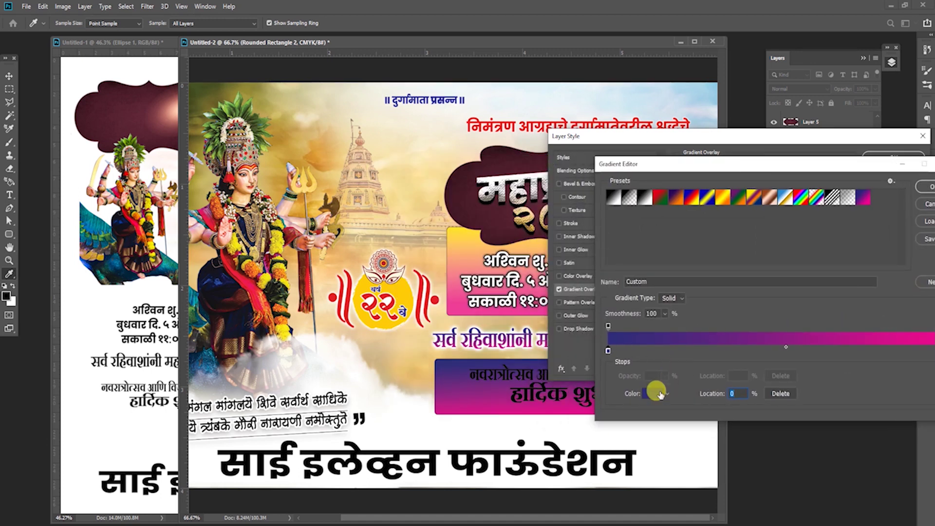
left_click(656, 395)
left_click(578, 256)
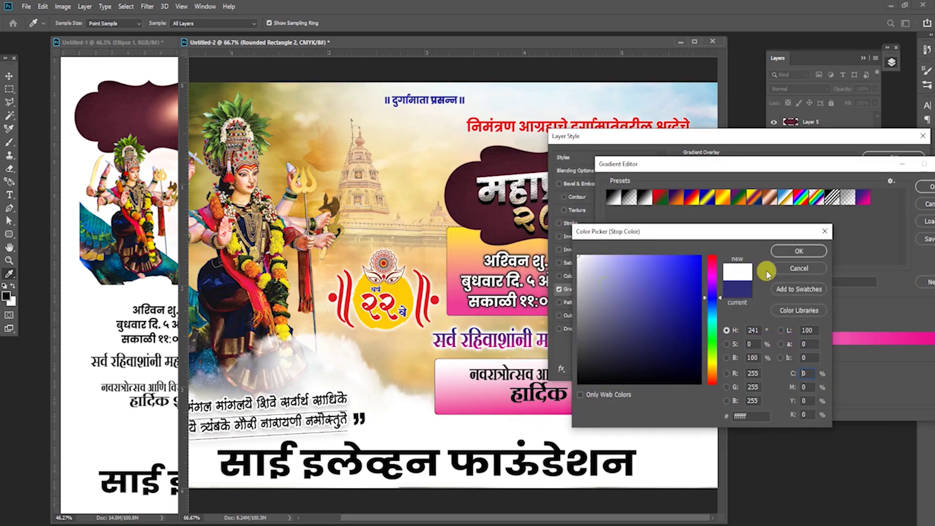
left_click(794, 252)
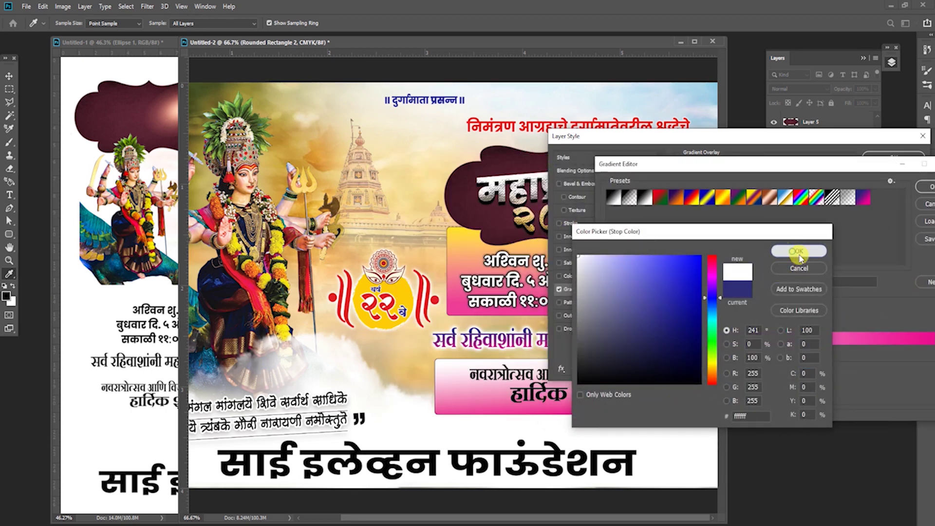
left_click(926, 187)
- Change the right pink stop to yellow, making the gradient white-to-yellow
left_click(751, 202)
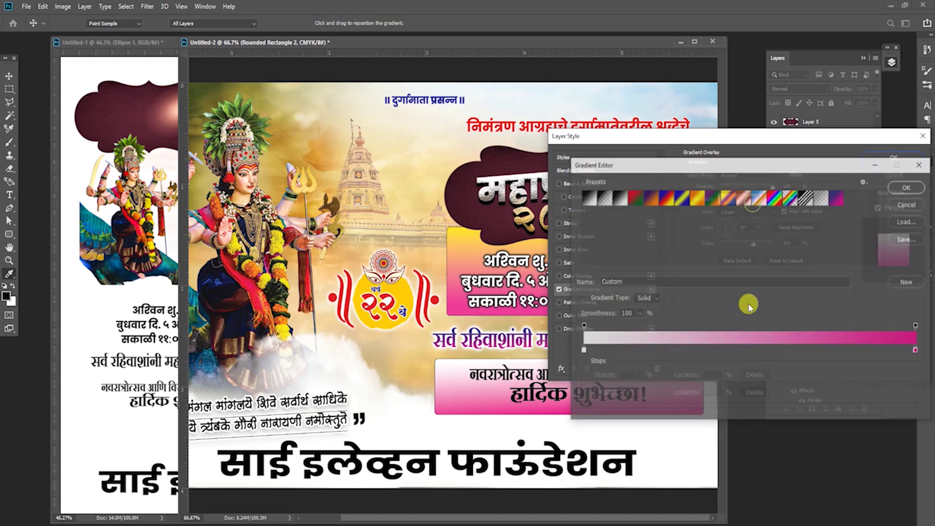
left_click(917, 350)
left_click(638, 398)
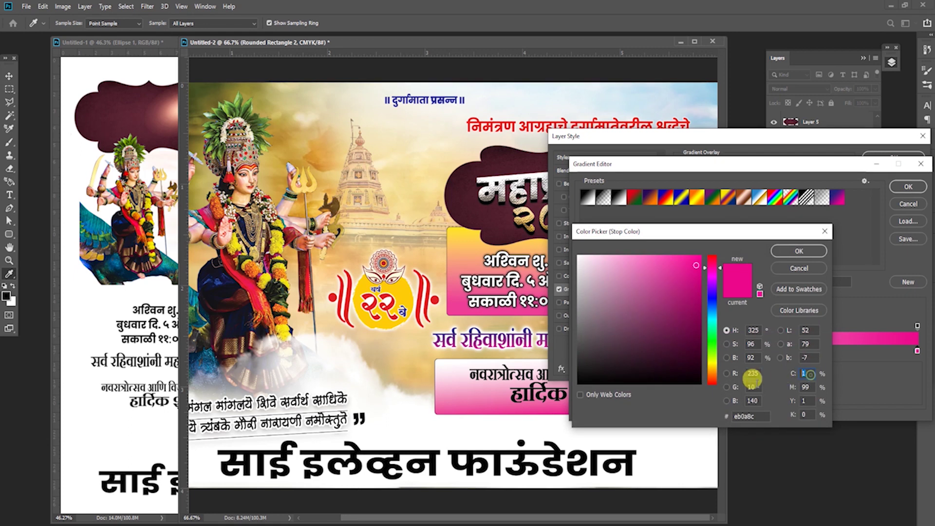
type("1")
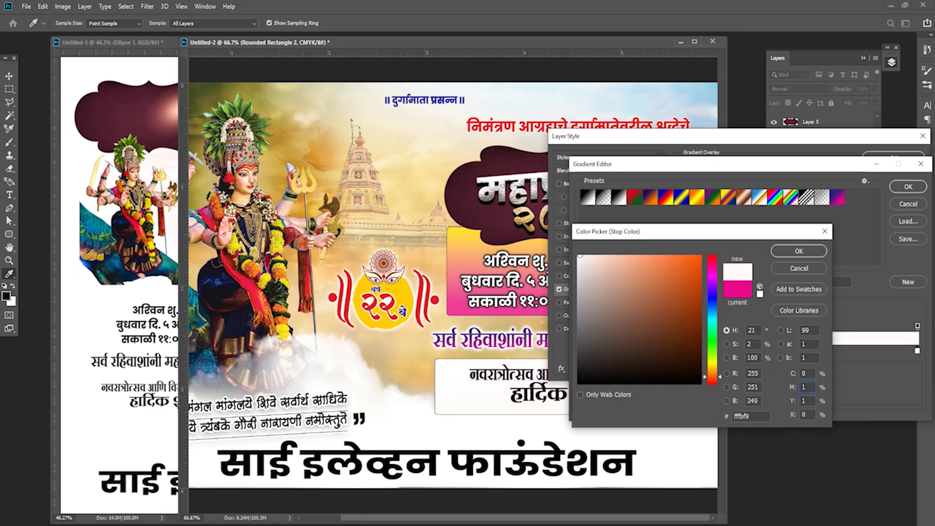
key("Tab")
type("100")
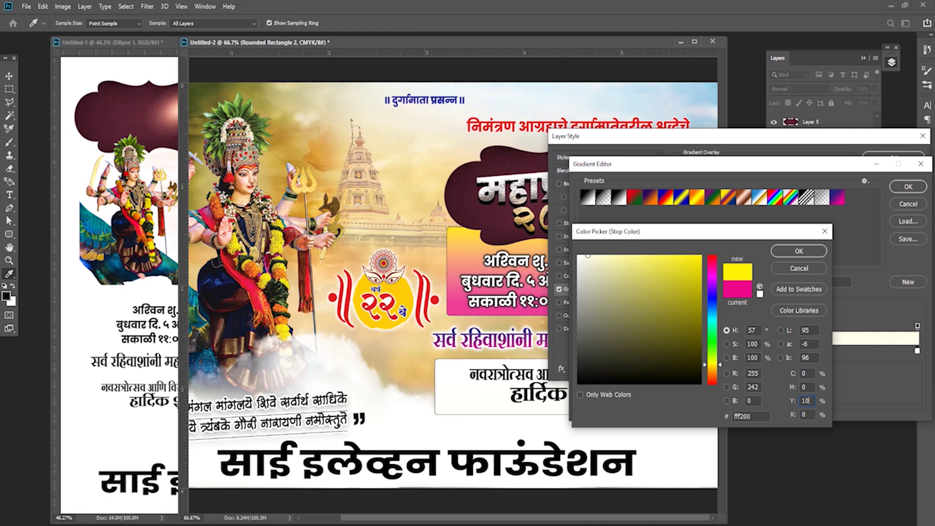
key("Return")
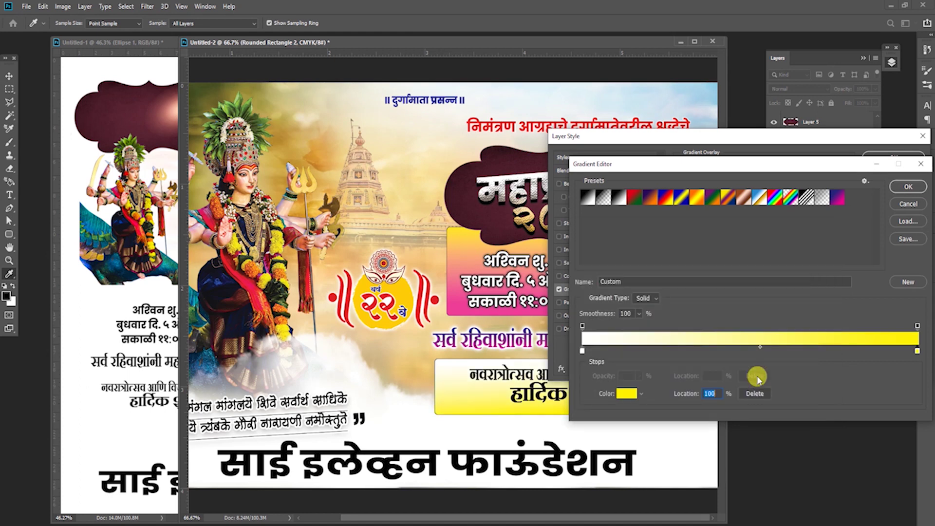
key("Return")
- Add a drop shadow with distance 7, size 10 and 76% opacity, and apply
left_click(582, 329)
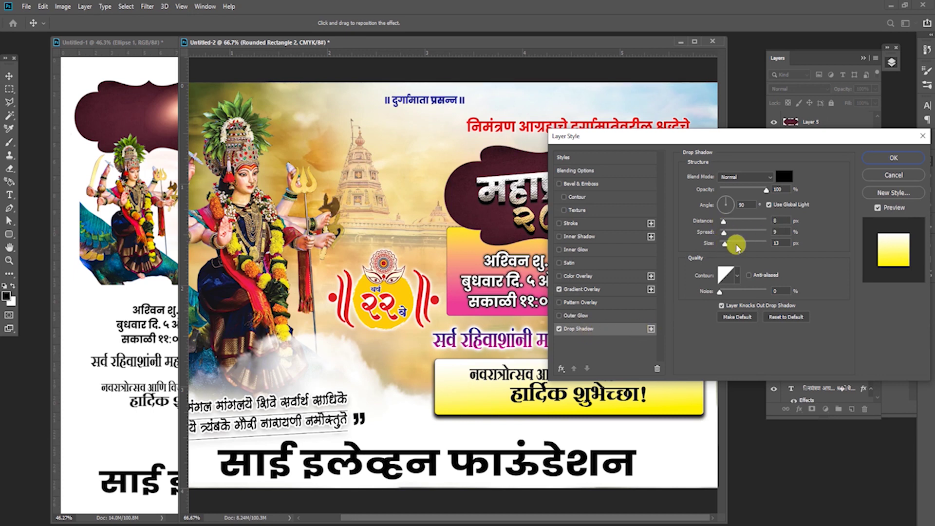
double_click(780, 220)
type("7")
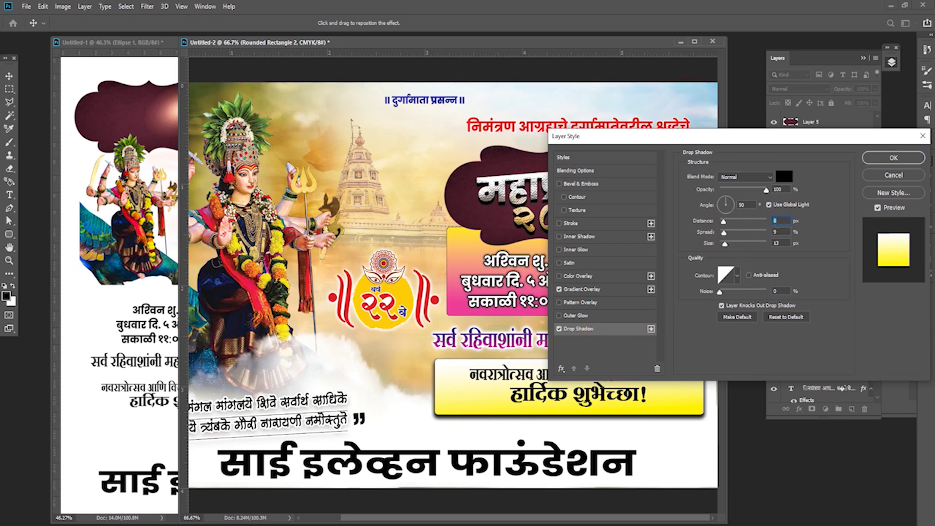
key("Tab")
key("Tab")
type("10")
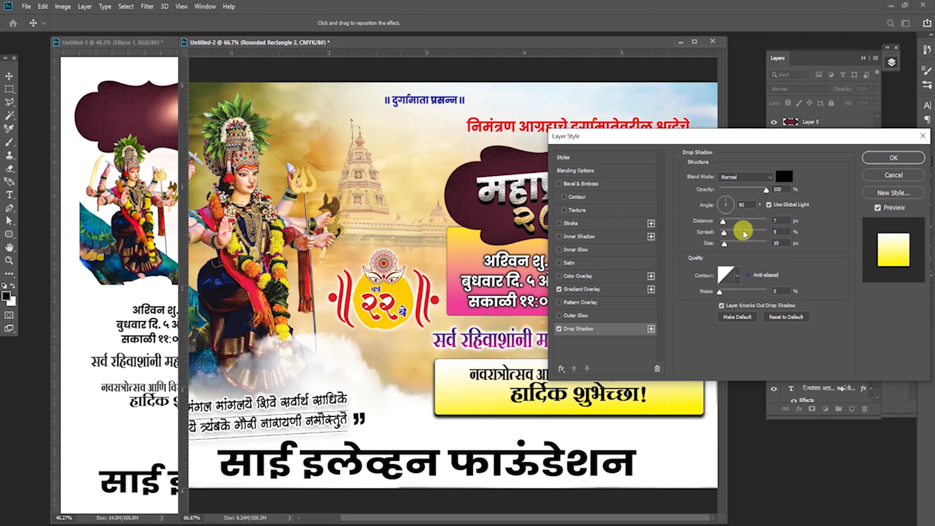
left_click_drag(766, 190, 741, 197)
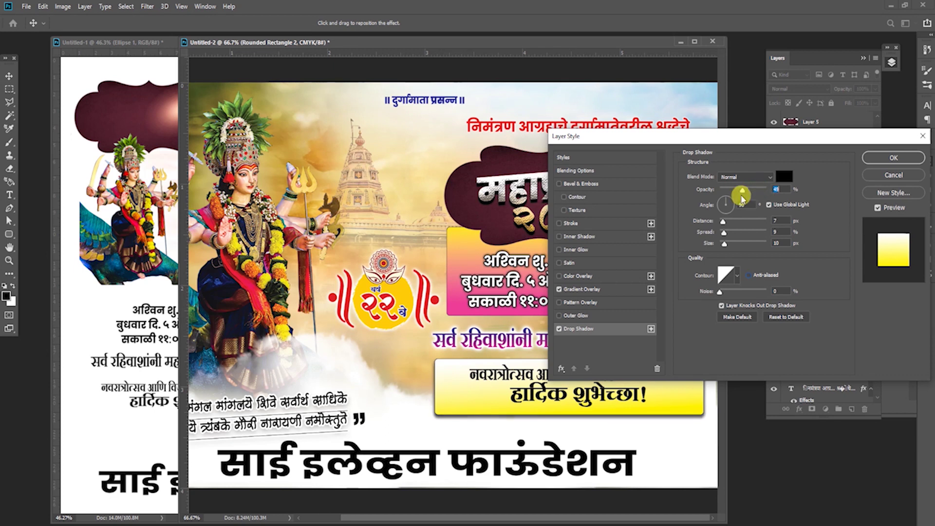
left_click(893, 157)
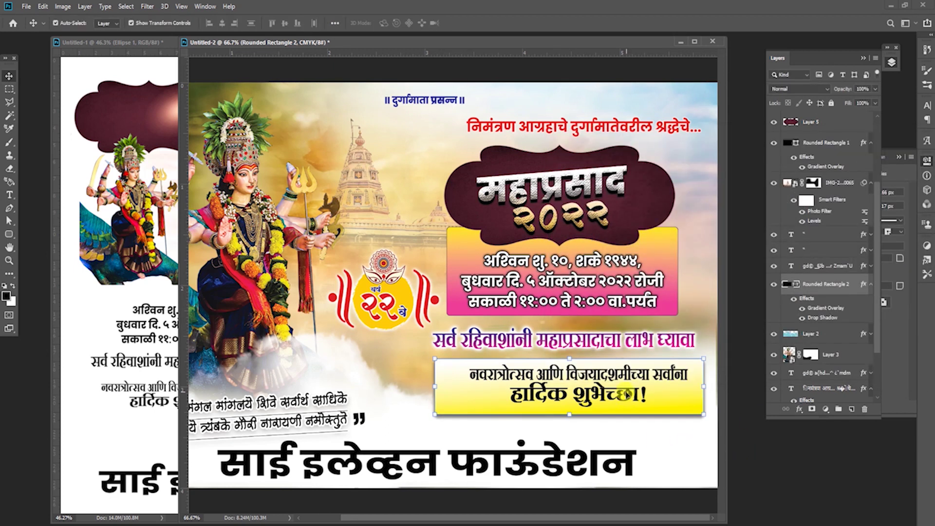
- Enlarge the two-line greeting text slightly and nudge it right and down
left_click(628, 396)
key("ctrl+t")
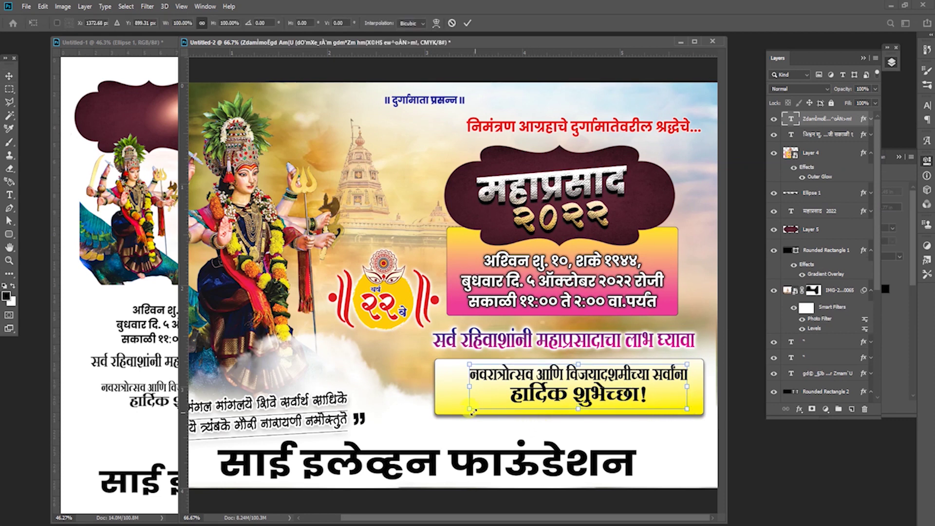
left_click_drag(469, 410, 462, 411)
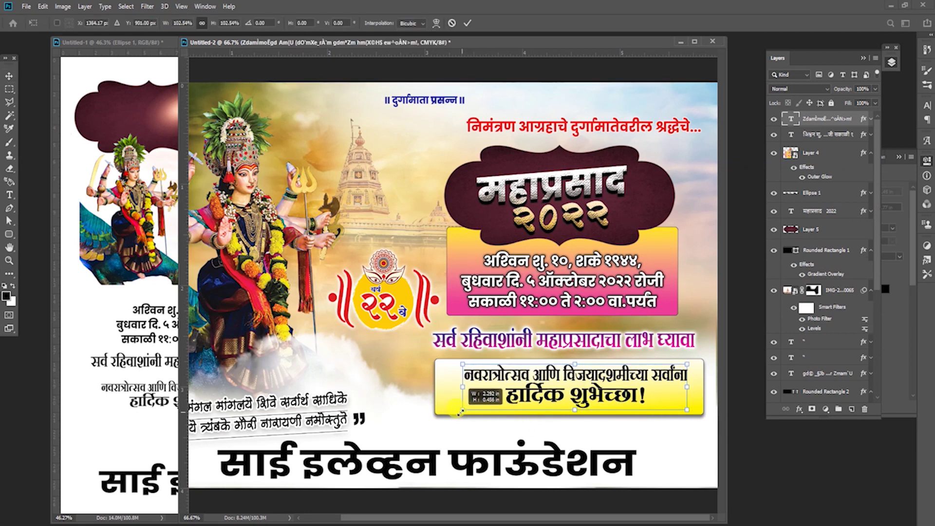
key("Return")
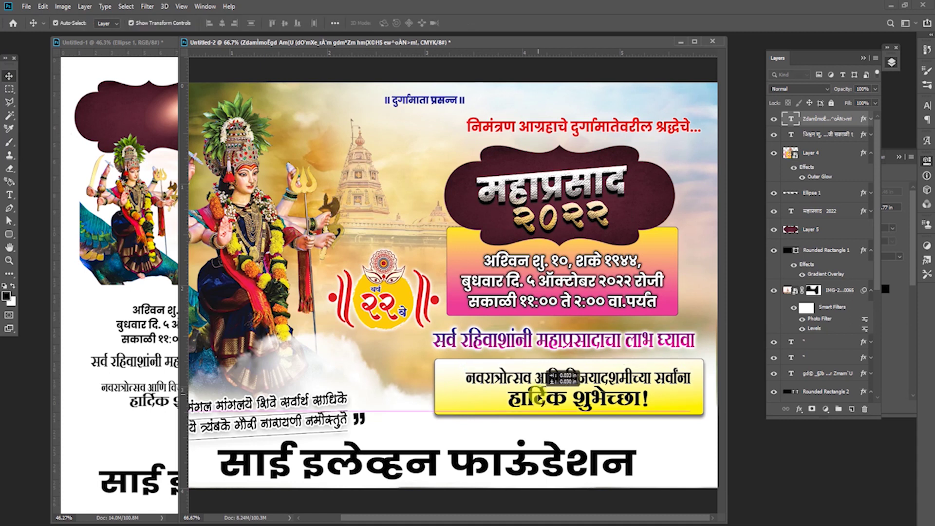
left_click_drag(540, 370, 543, 374)
- Colour the greeting's first line dark blue, C100 M100 Y0 K0
key("t")
triple_click(619, 378)
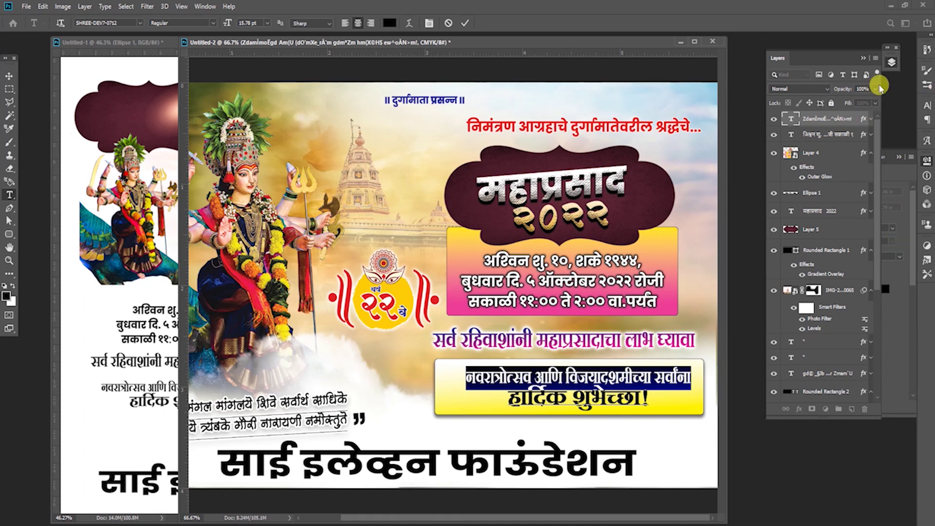
left_click(927, 104)
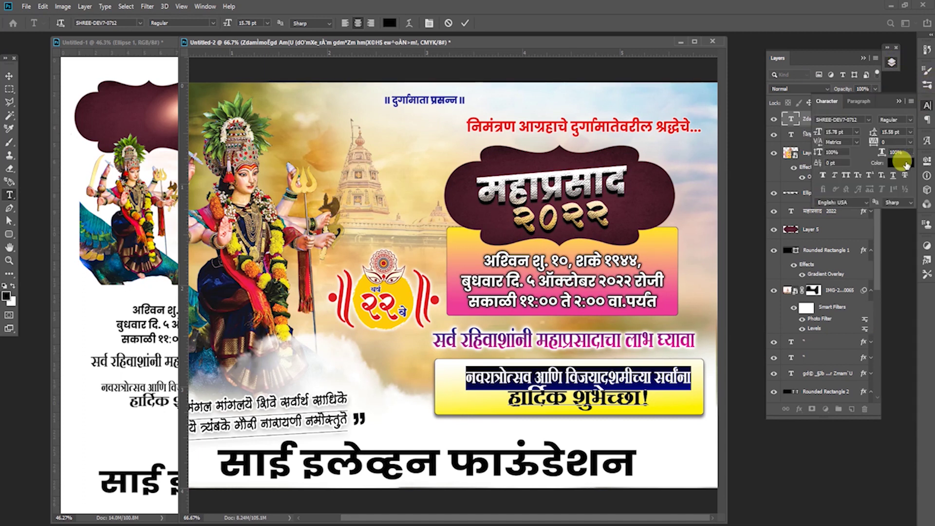
left_click(901, 163)
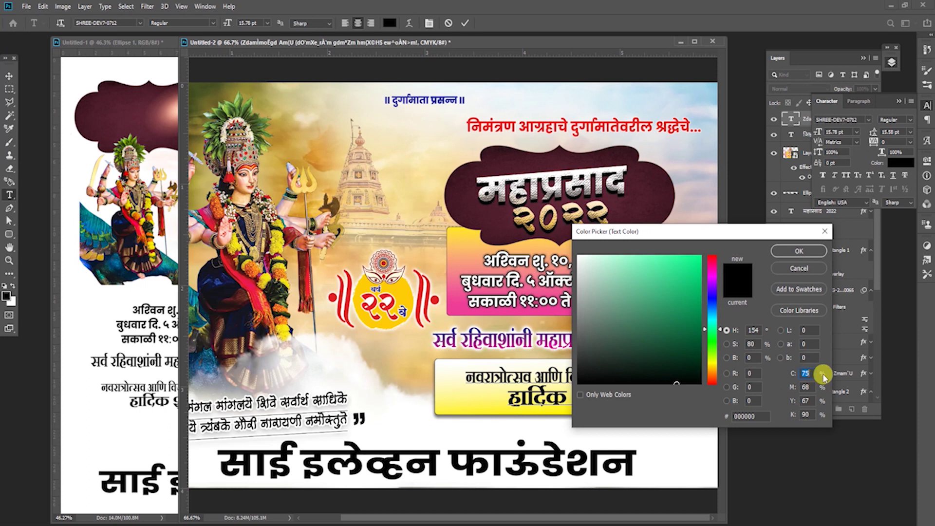
type("100")
key("Tab")
type("100")
left_click(806, 338)
double_click(806, 400)
type("0")
key("Tab")
key("Return")
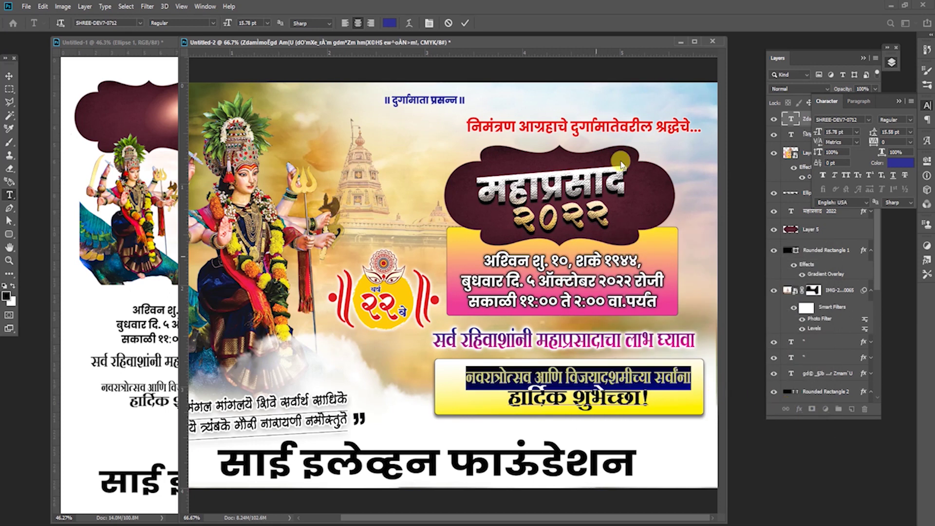
left_click(8, 75)
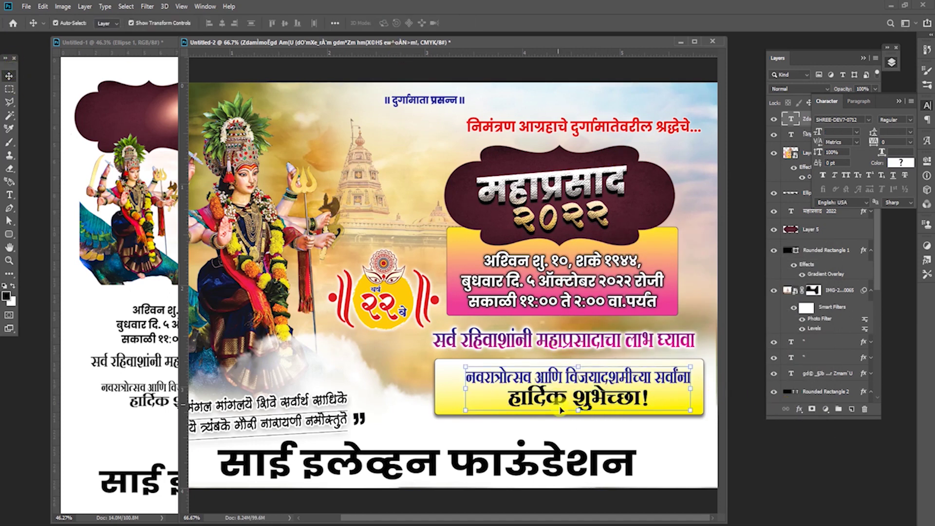
- Colour the line हार्दिक शुभेच्छा! red (C0 M100 Y100 K0), then drag the dancer image over
triple_click(602, 399)
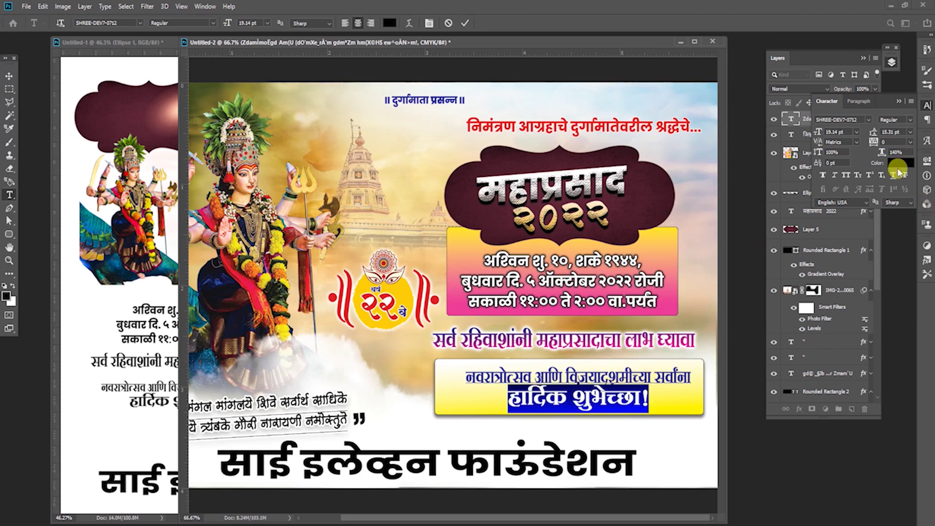
left_click(900, 162)
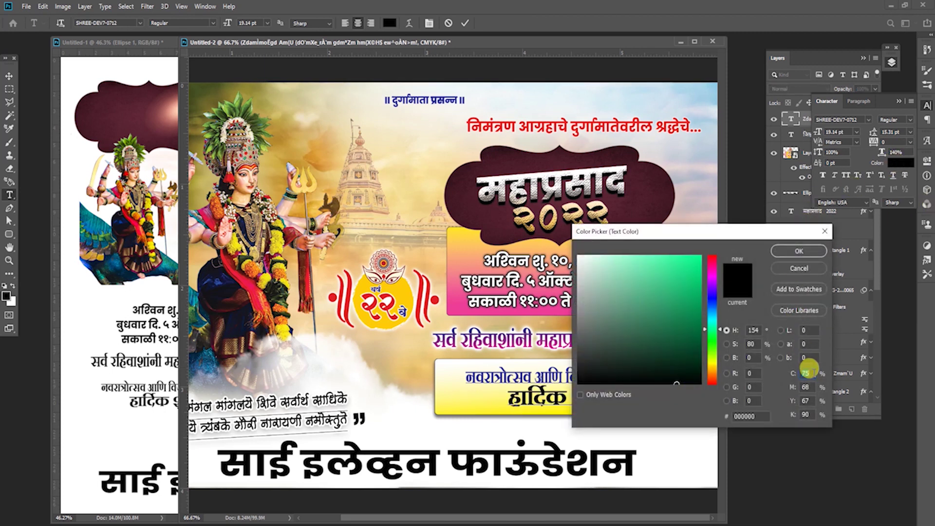
type("0")
key("Tab")
type("100")
key("Tab")
type("100")
key("Tab")
type("0")
key("Return")
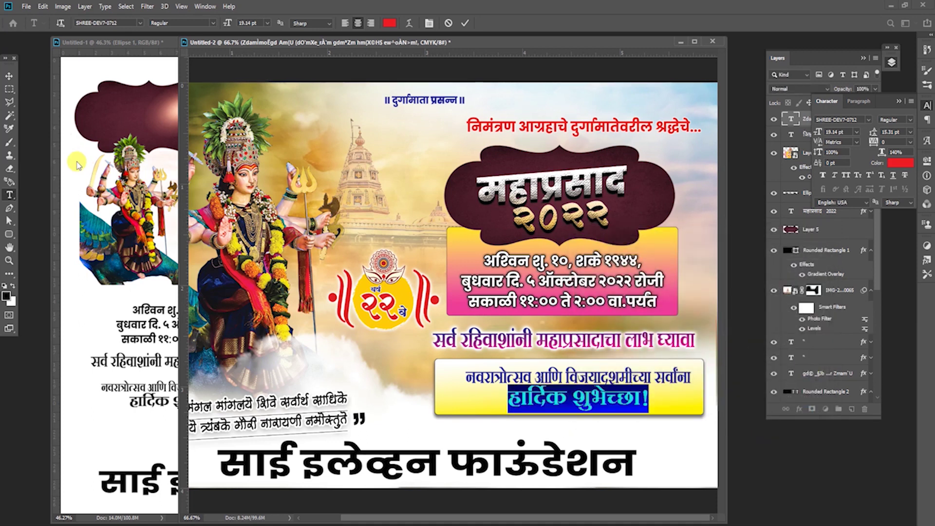
left_click(9, 75)
mouse_move(667, 454)
left_mouse_down()
mouse_move(576, 398)
mouse_move(658, 302)
mouse_move(663, 311)
left_mouse_up()
- Enlarge the invitation view and place the dancer image left of the greeting box
key("ctrl+0")
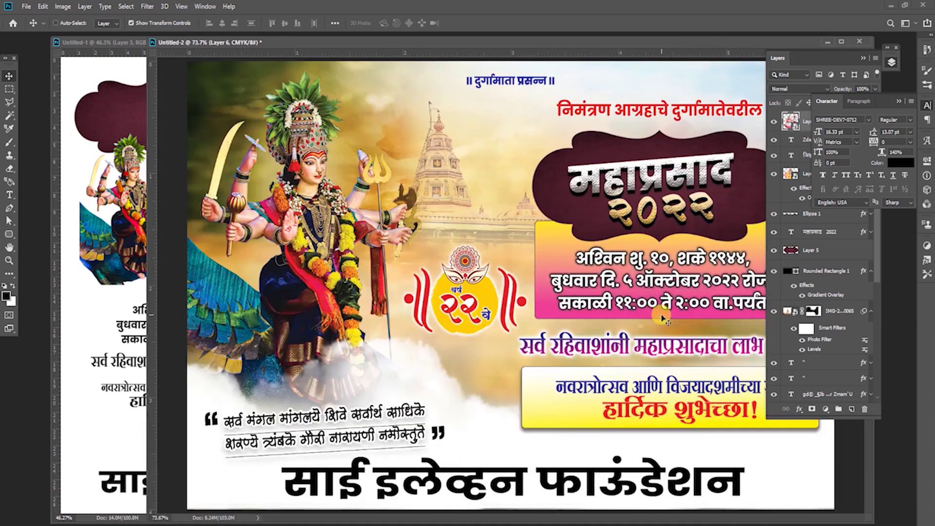
left_click_drag(716, 42, 594, 45)
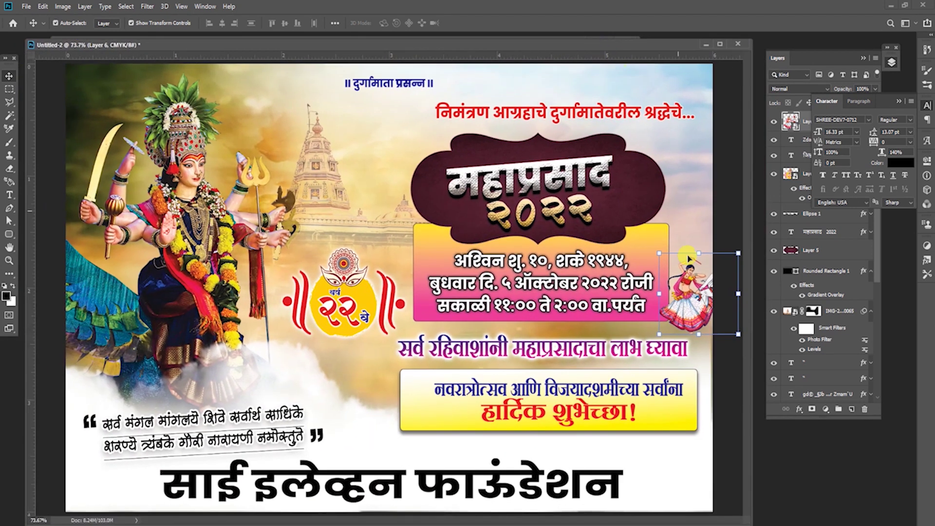
left_click_drag(635, 338, 417, 419)
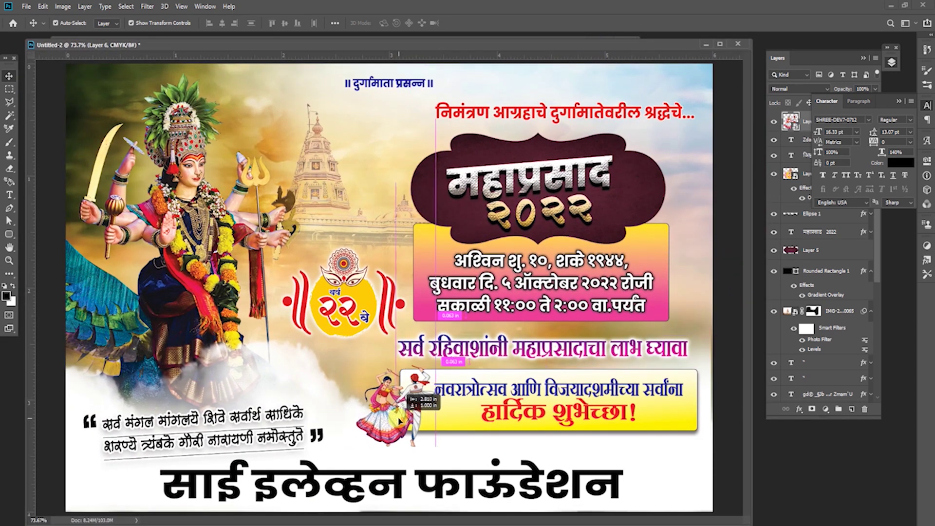
- Lower the greeting box and text slightly, shift the dancer left, and select the quote text
left_click(509, 416)
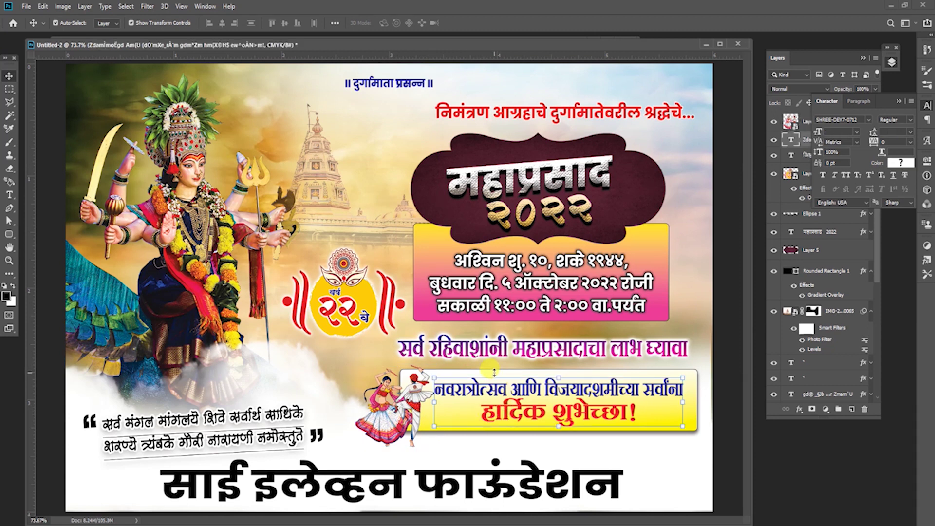
left_click(694, 417, "shift")
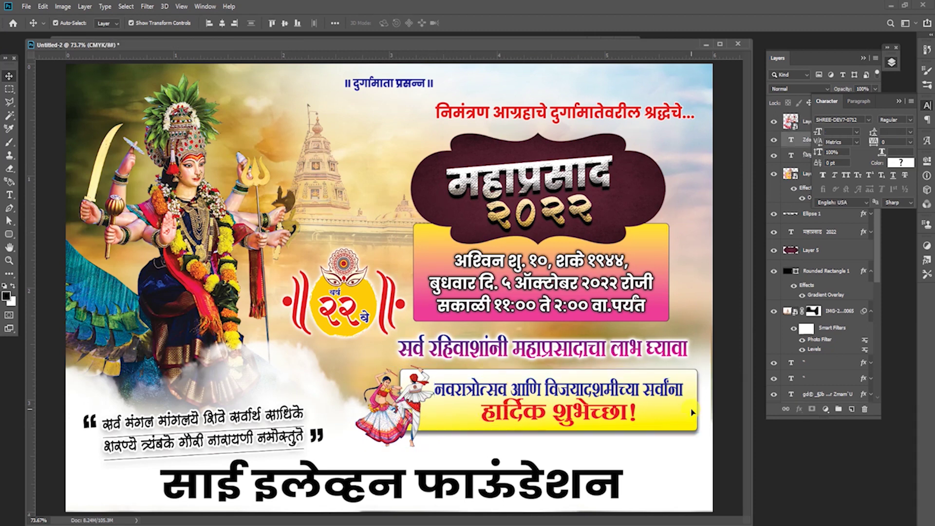
left_click_drag(692, 414, 692, 420)
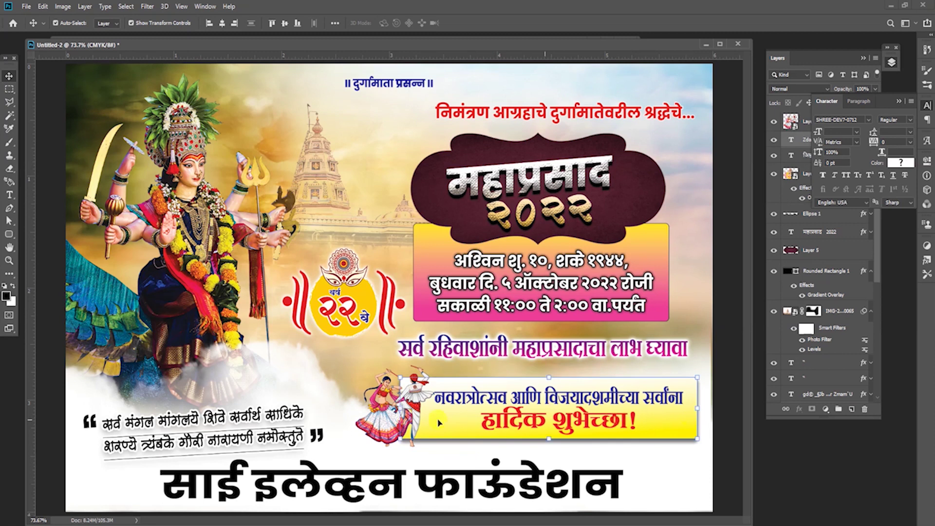
left_click_drag(373, 421, 364, 420)
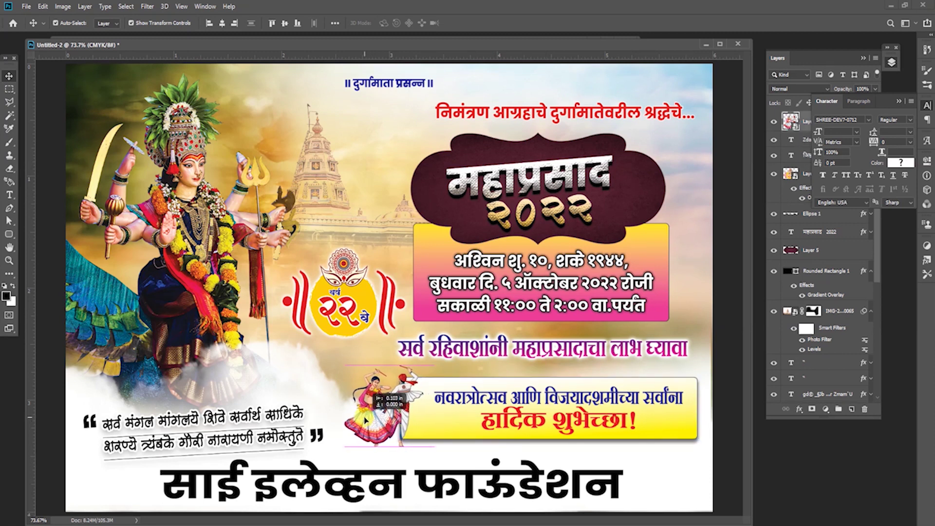
left_click(430, 428)
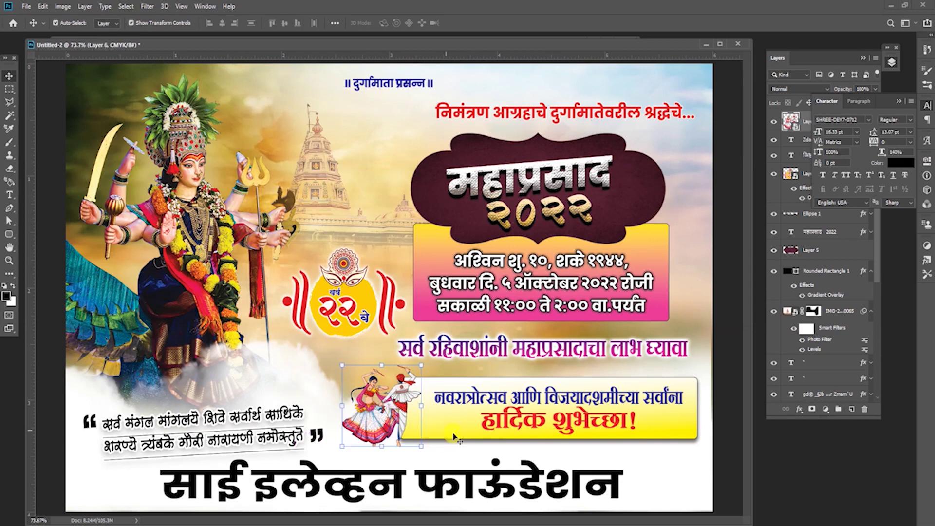
left_click(456, 350)
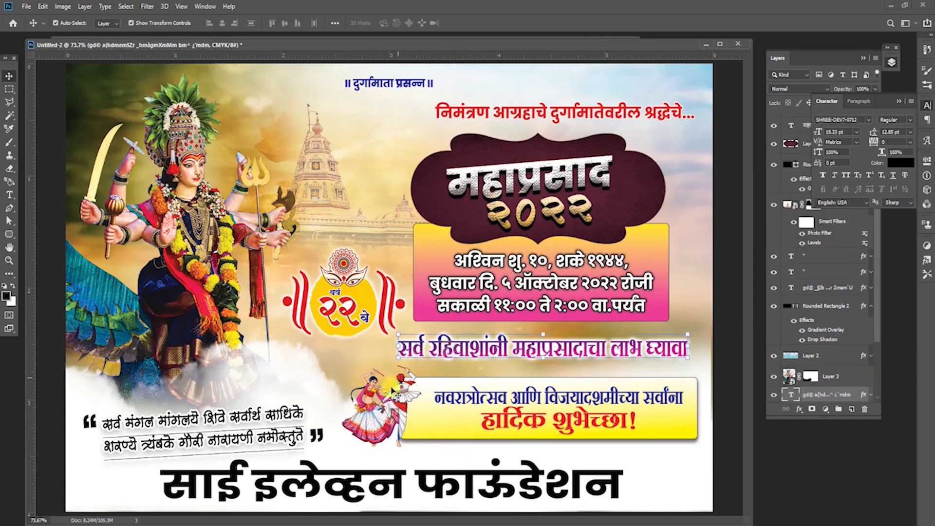
left_click(338, 329)
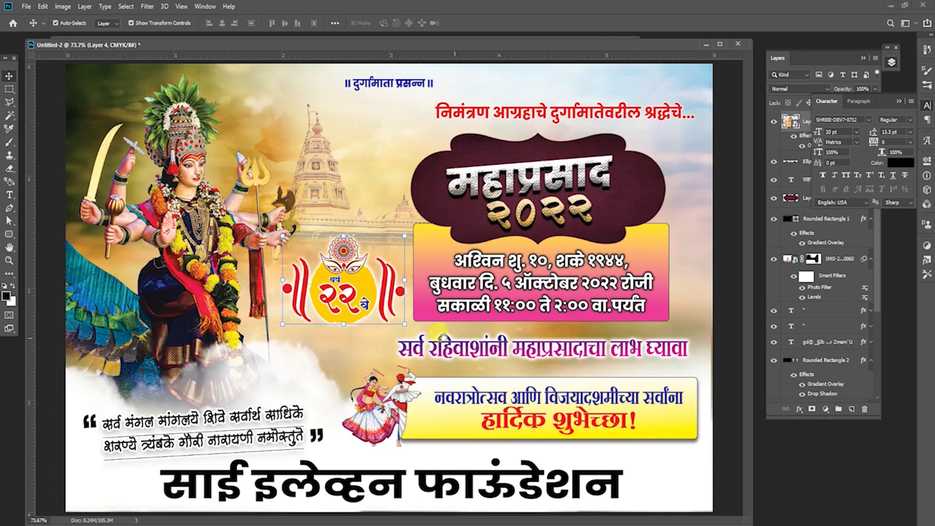
left_click(233, 426)
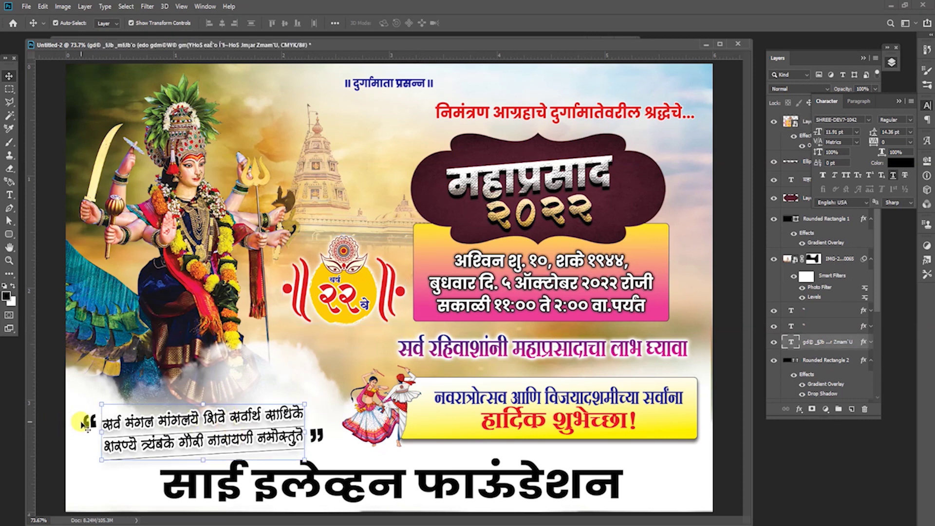
- Raise the quote text and both quote marks slightly, then select only the quote text layer
left_click(110, 421)
left_click(90, 422, "shift")
left_click(321, 434, "shift")
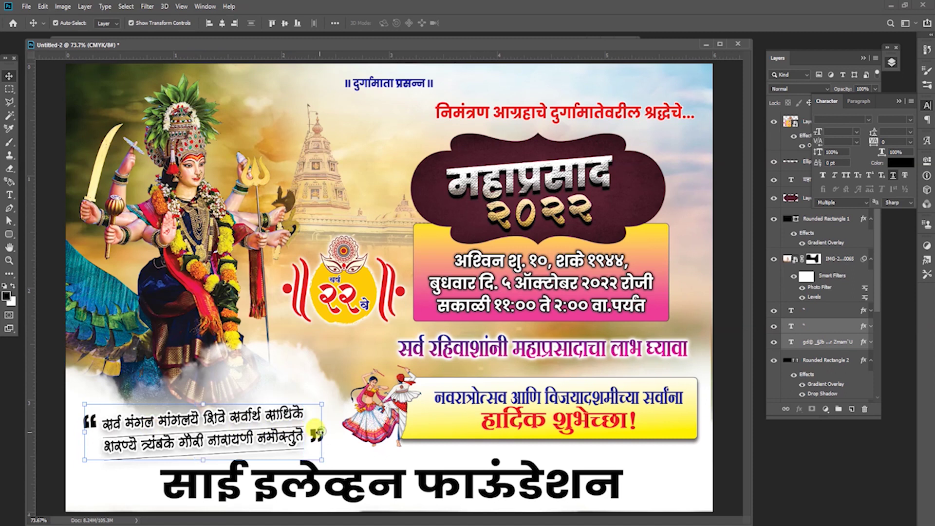
key("ctrl+t")
left_click_drag(284, 414, 284, 401)
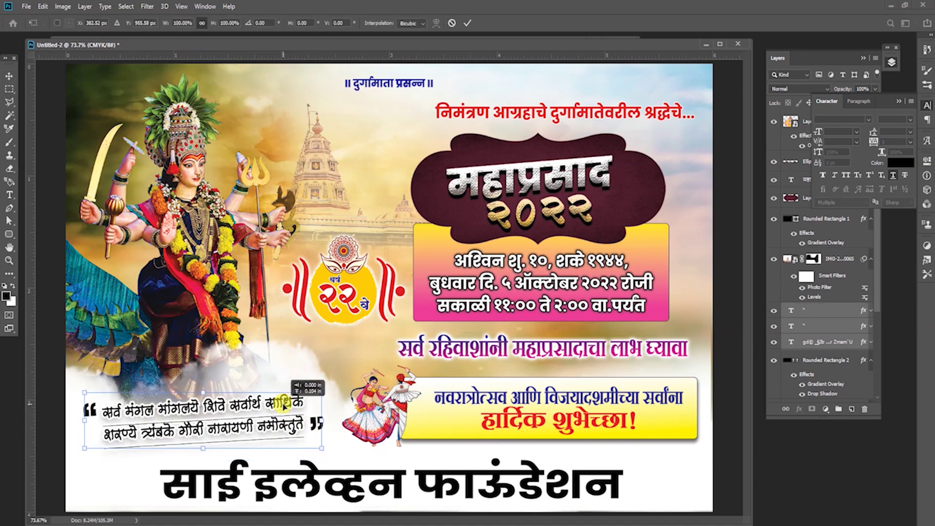
key("Return")
scroll(823, 302, "down", 1)
left_click(795, 324)
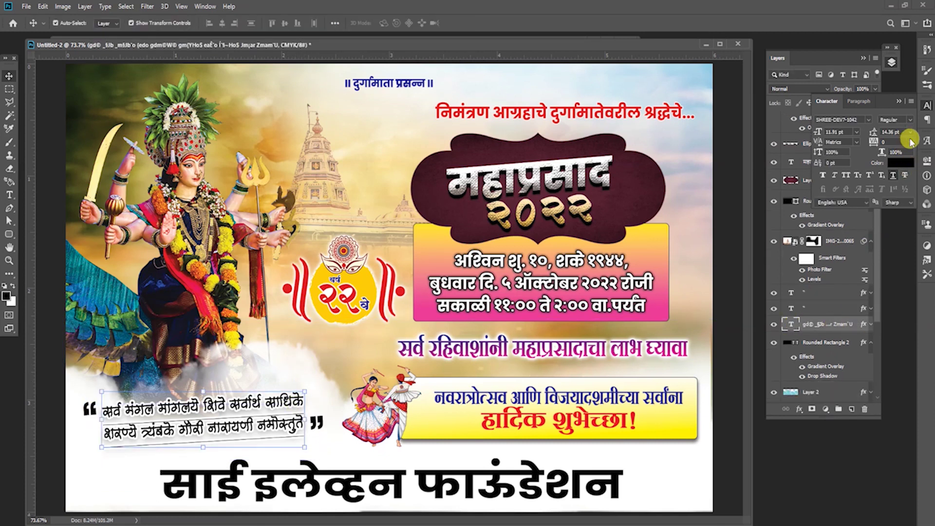
left_click(858, 323)
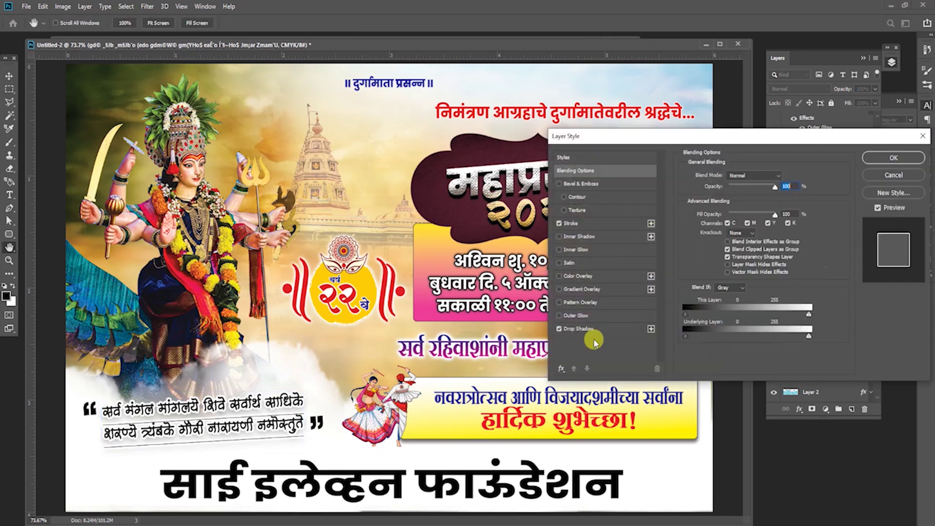
- Give the quote text a deep pink Color Overlay of #c40452
left_click(585, 276)
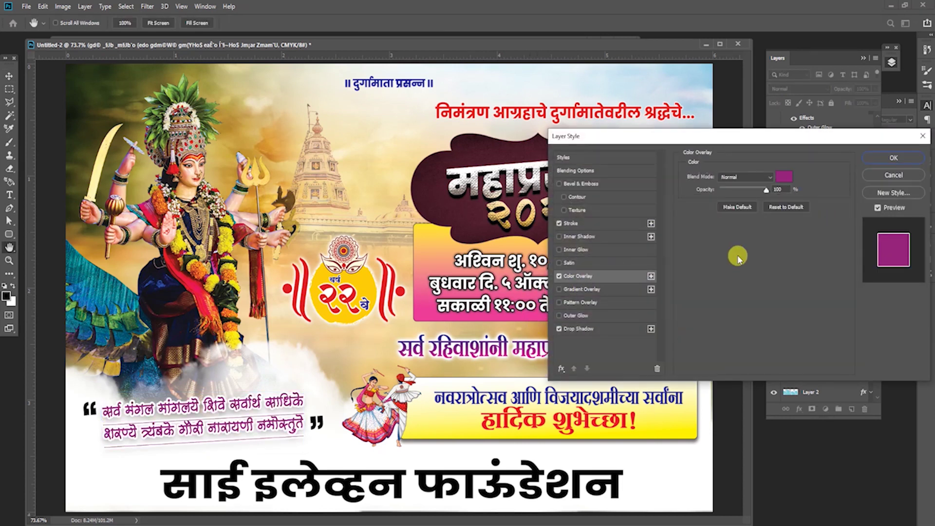
left_click(781, 178)
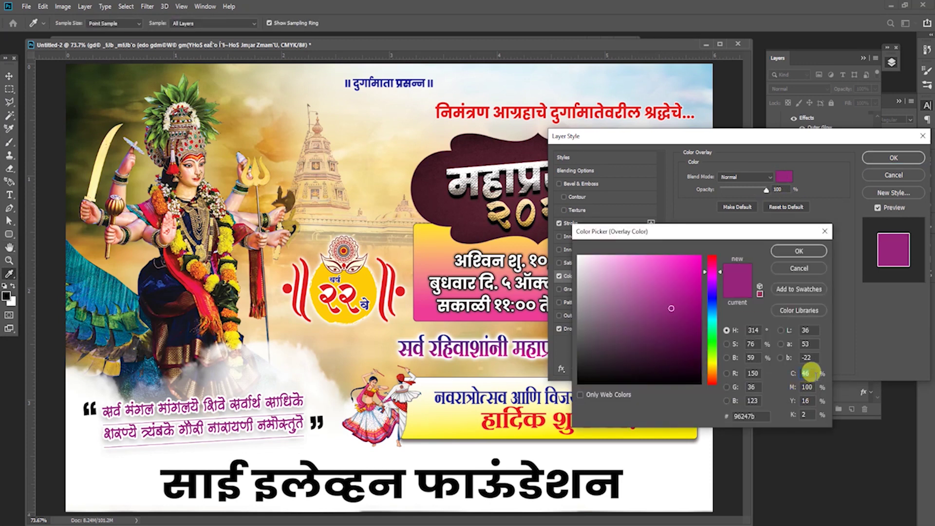
type("0")
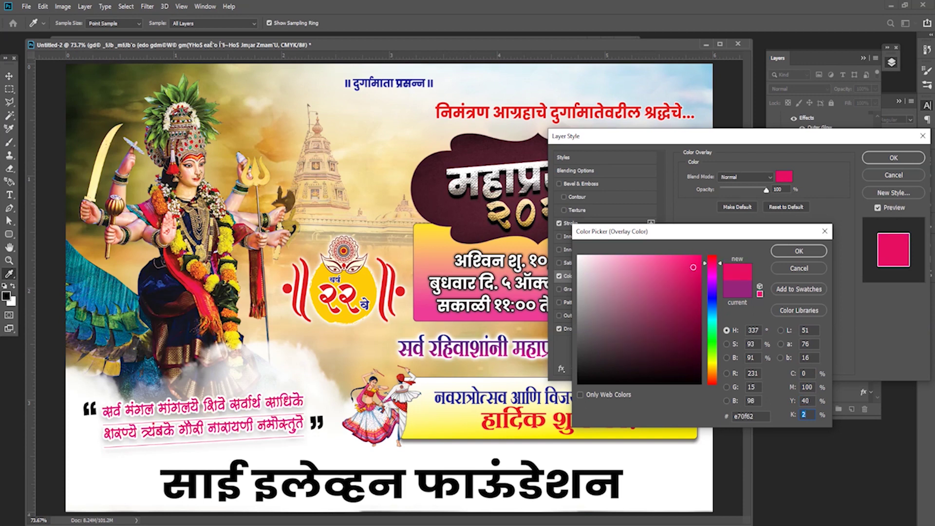
type("0")
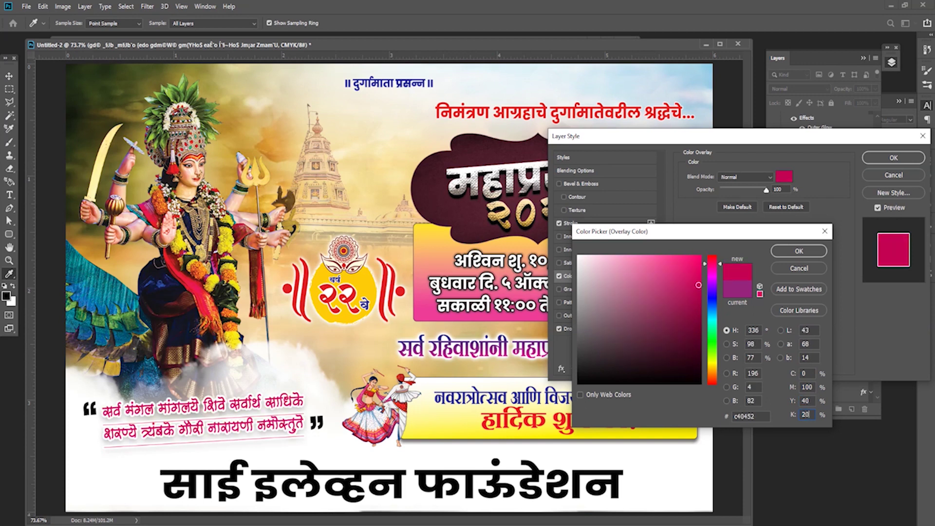
key("Return")
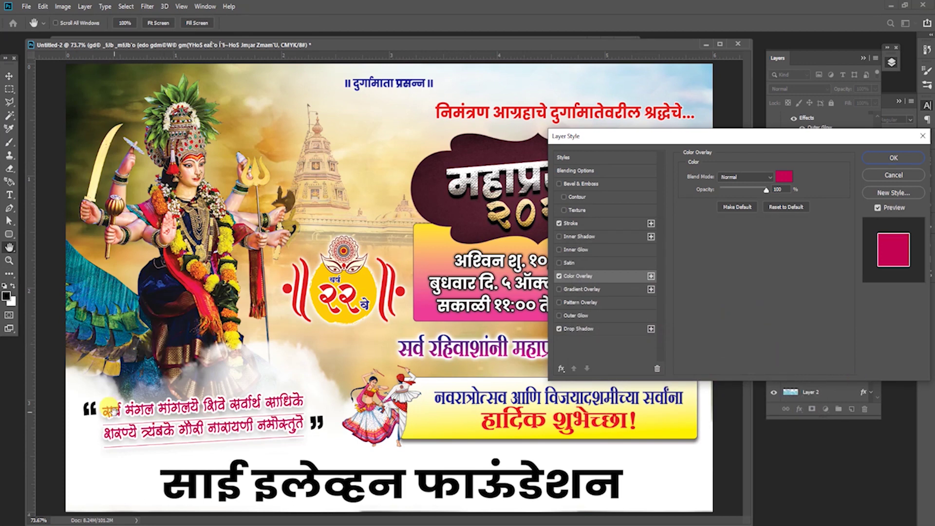
- Apply the quote's overlay and select the closing quote mark's layer
key("Return")
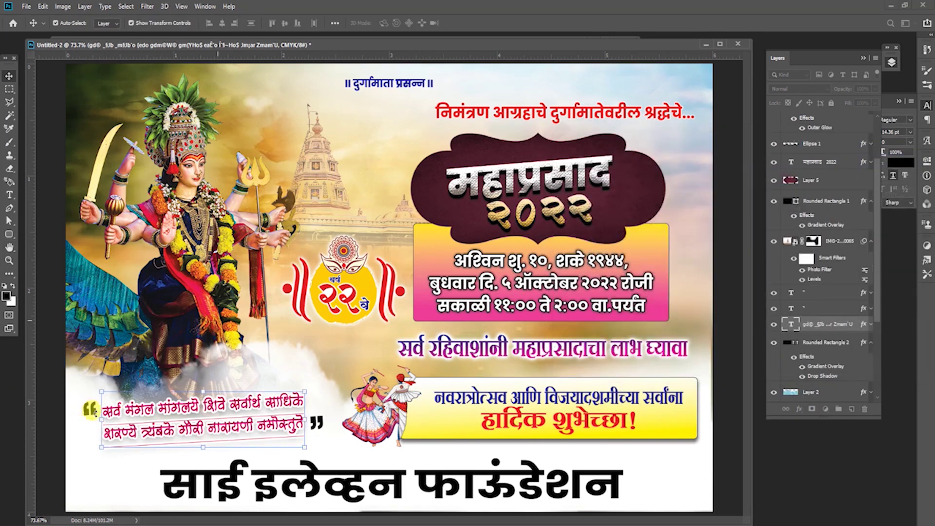
key("ctrl+t")
left_click(86, 392)
left_click(89, 409)
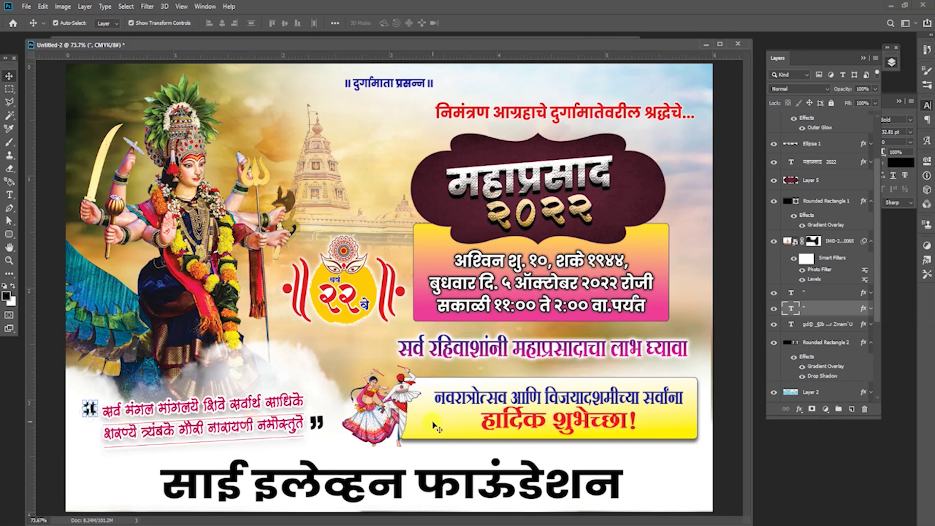
left_click(838, 293, "ctrl")
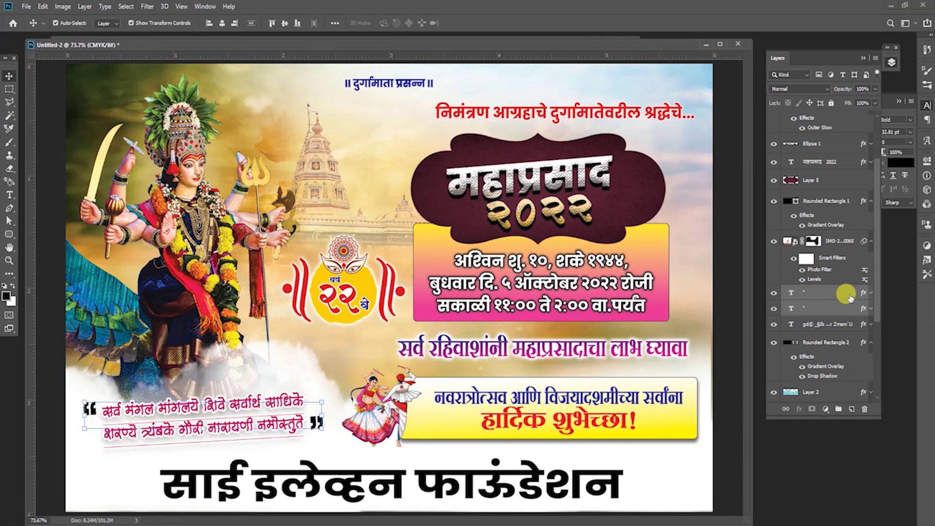
left_click(848, 294)
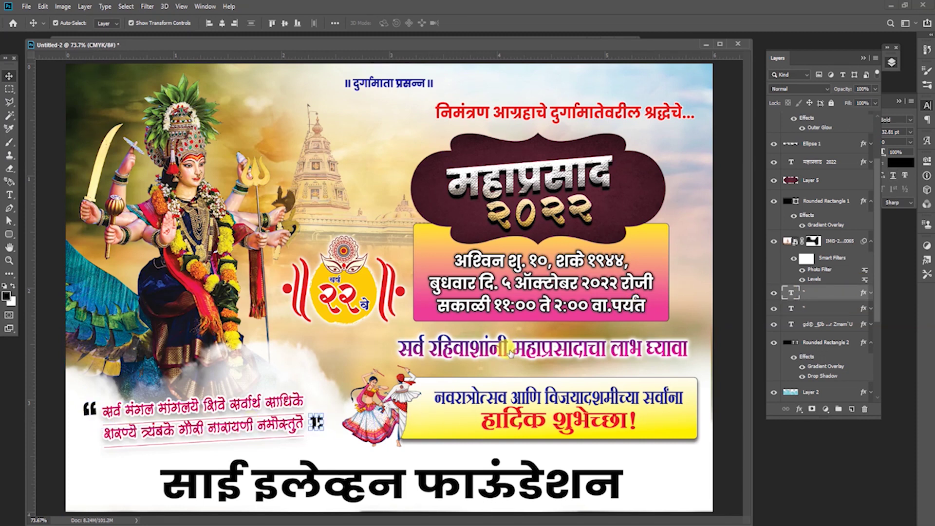
- Give the closing quote mark a Normal Color Overlay in dark blue #2e3192
double_click(848, 293)
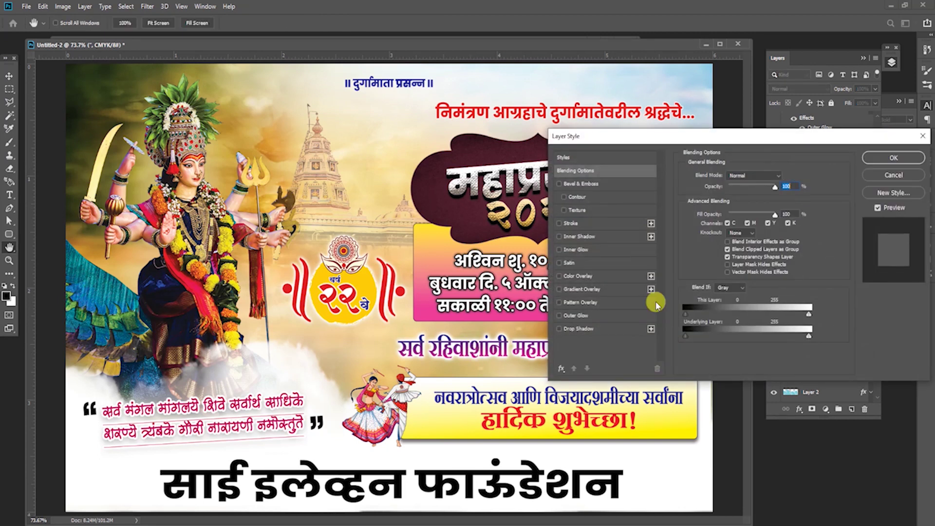
left_click(579, 290)
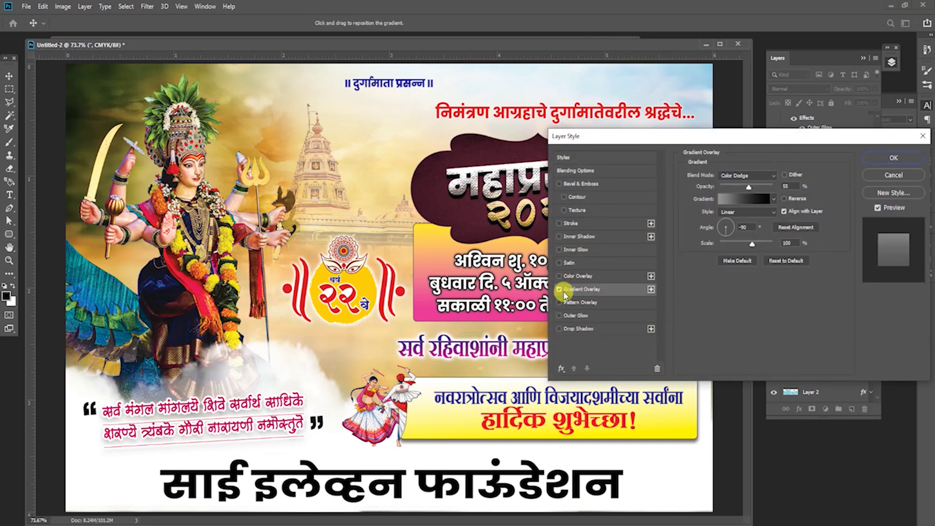
left_click(559, 289)
left_click(635, 277)
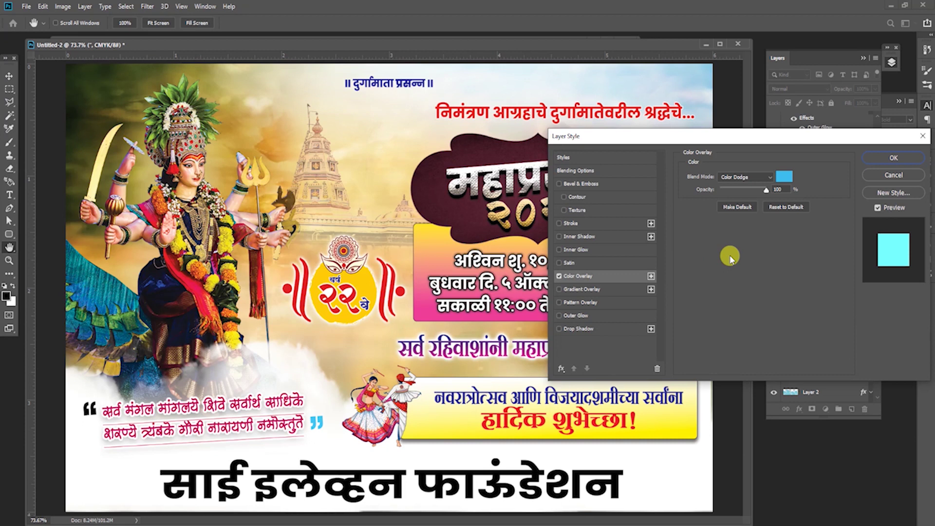
left_click(783, 176)
type("100")
key("Tab")
type("100")
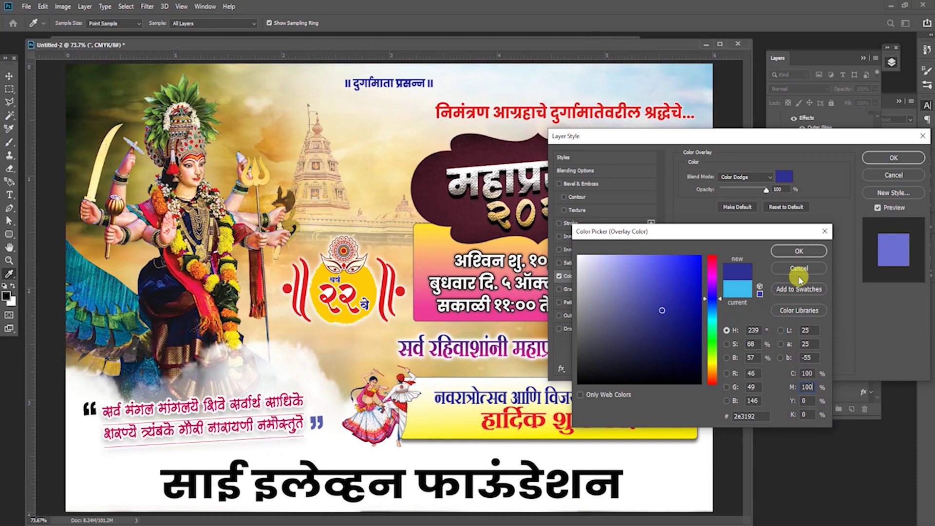
left_click(799, 251)
left_click(753, 179)
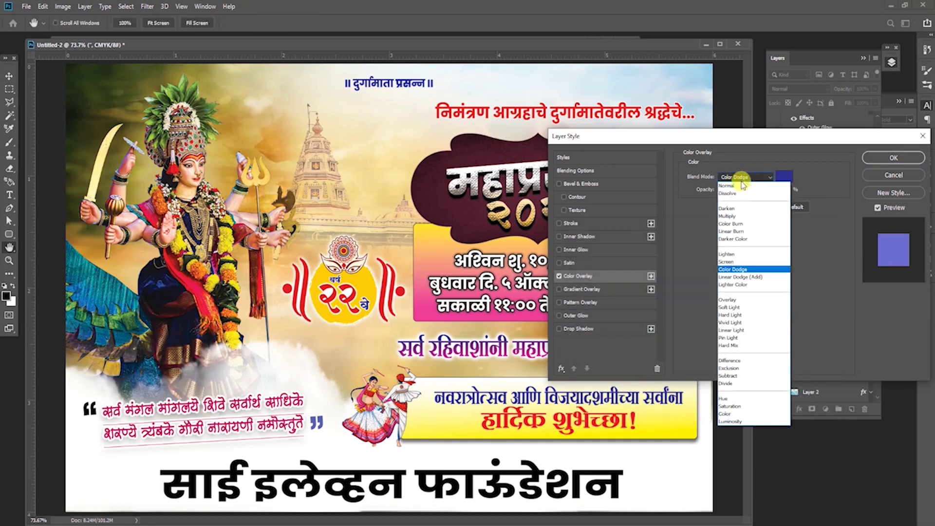
left_click(734, 182)
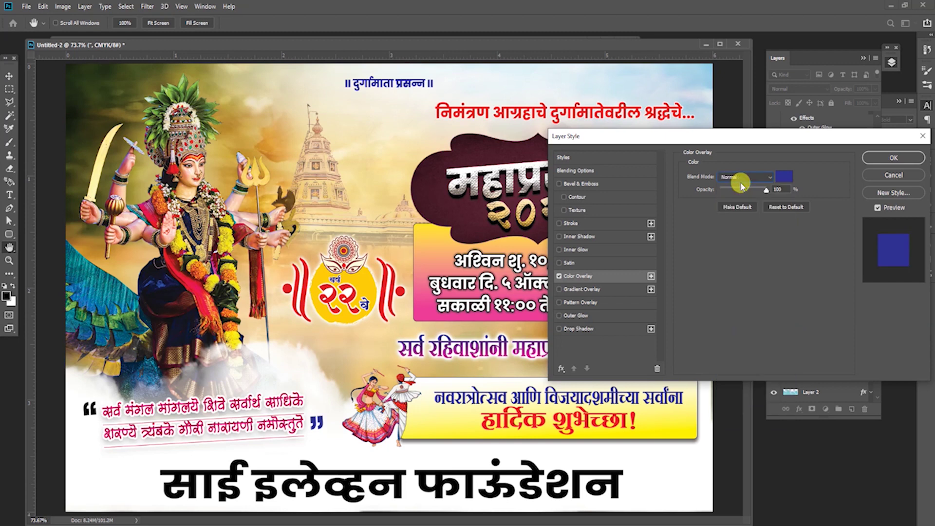
left_click(890, 161)
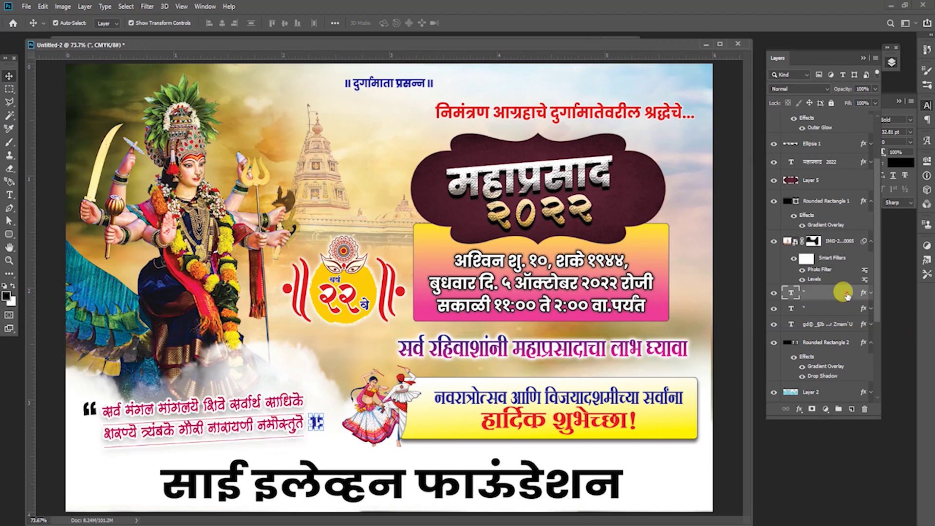
- Copy the closing quote's layer style and paste it onto the opening quote mark
right_click(848, 295)
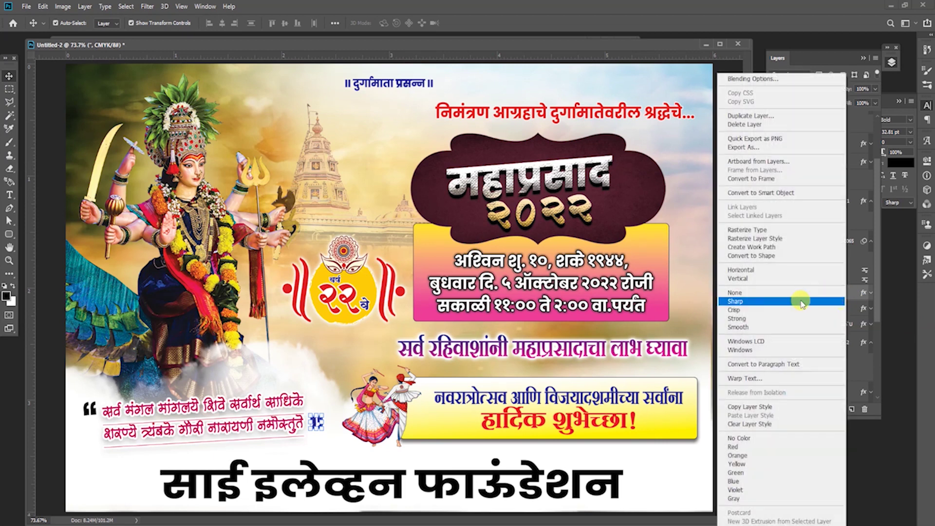
left_click(755, 406)
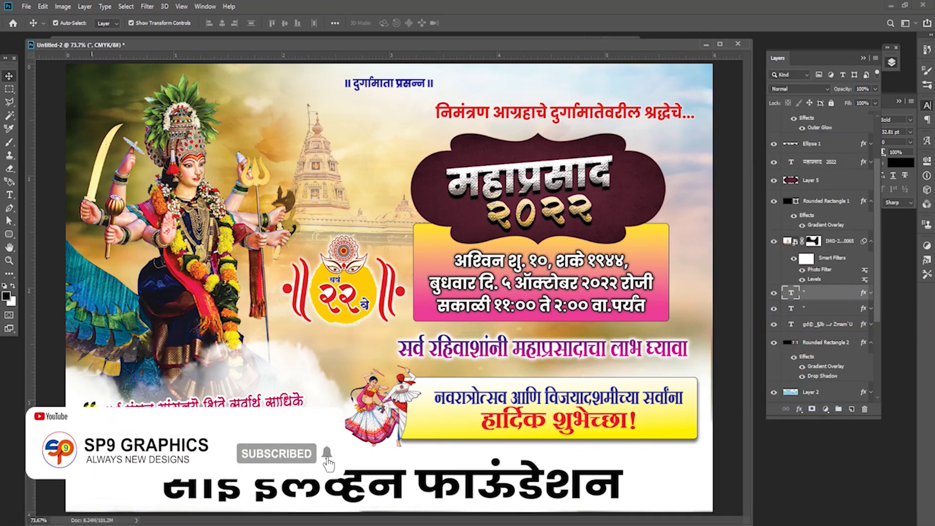
left_click(828, 309)
right_click(835, 310)
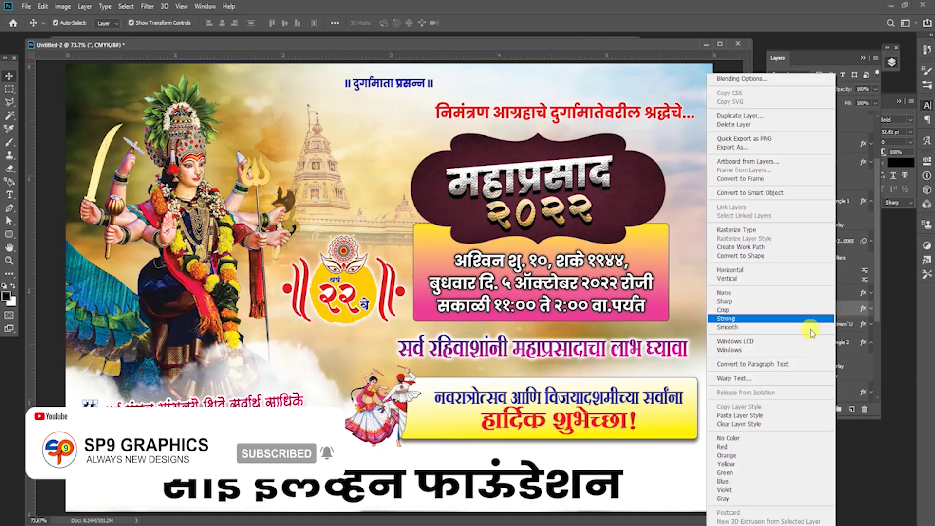
left_click(742, 415)
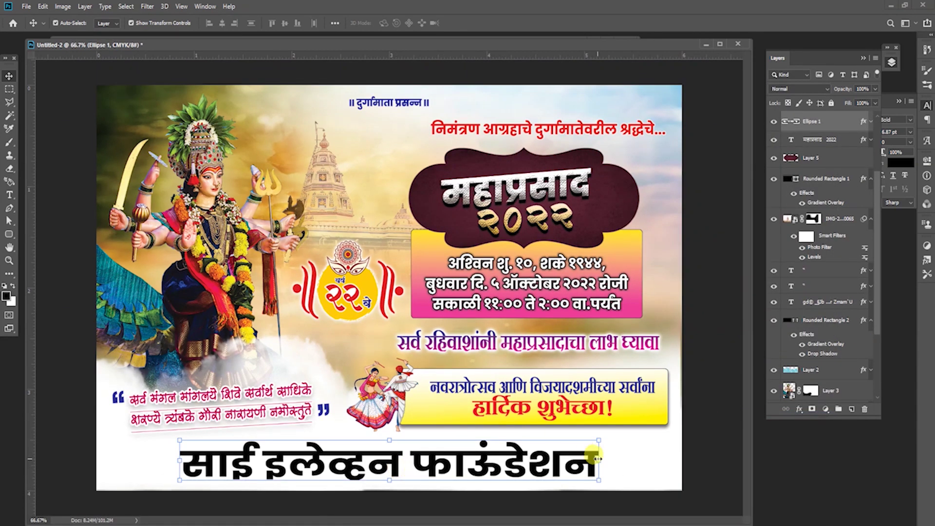
- Widen the foundation name slightly and turn on a red Color Overlay for it
left_click_drag(598, 459, 614, 458)
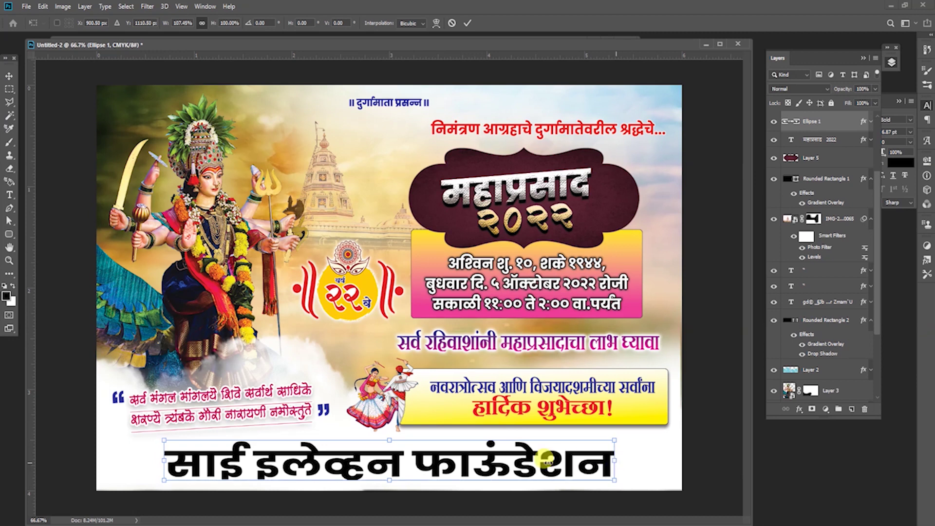
type("900")
key("Return")
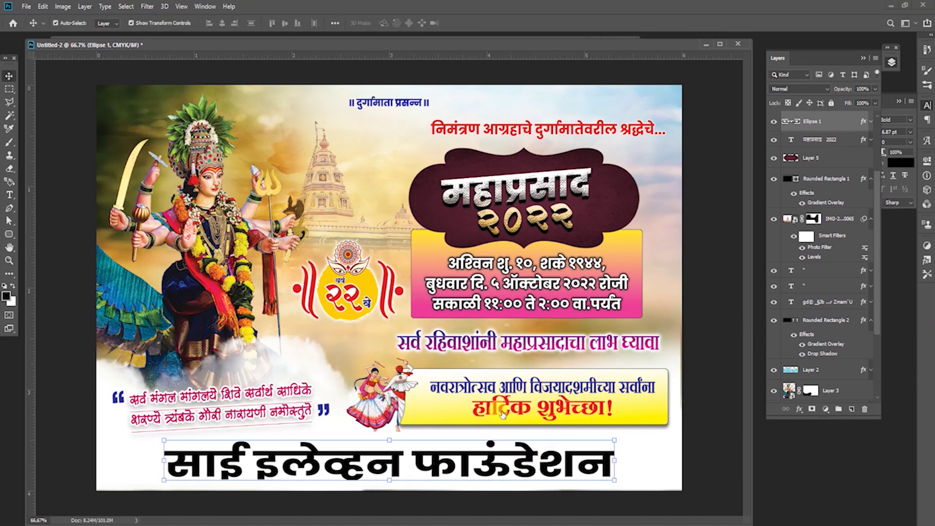
double_click(838, 122)
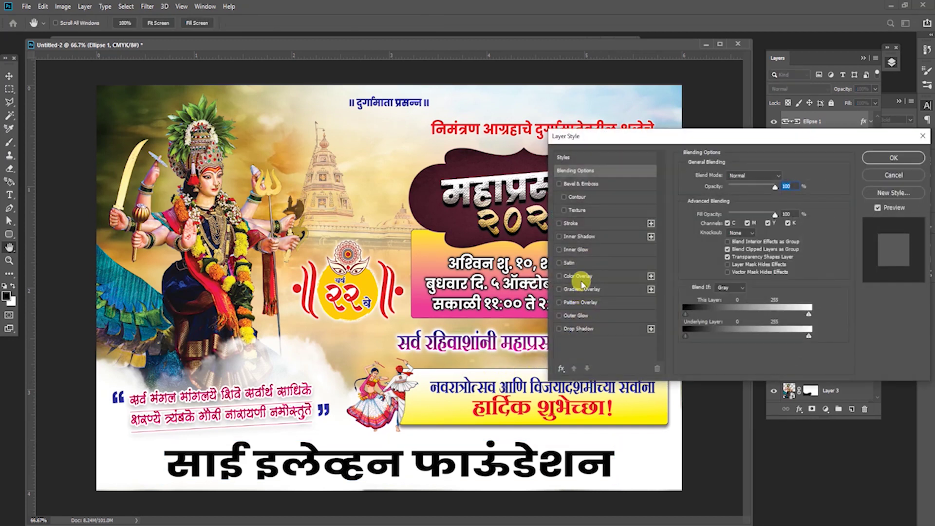
left_click(580, 276)
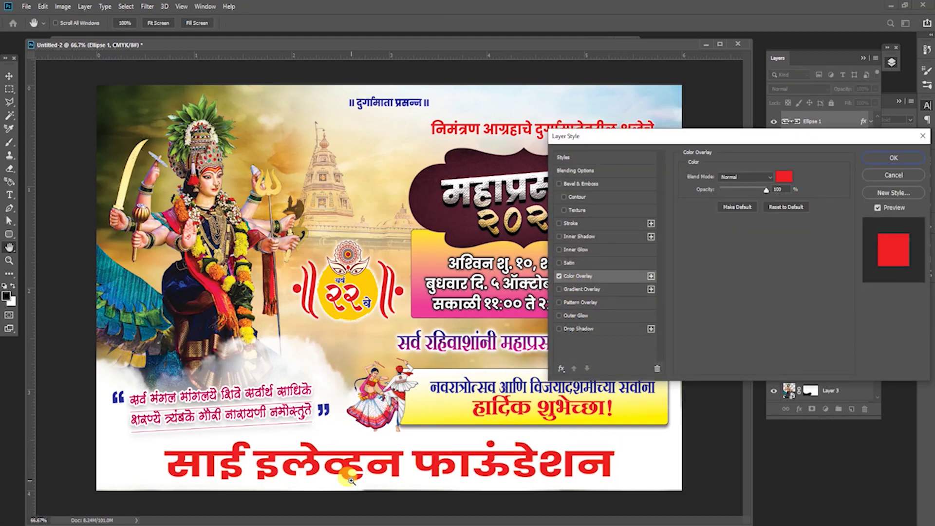
left_click(352, 481, "ctrl")
left_click(353, 489, "ctrl")
- Add Bevel & Emboss with Texture, without contour, to the foundation name
left_click_drag(383, 355, 416, 329)
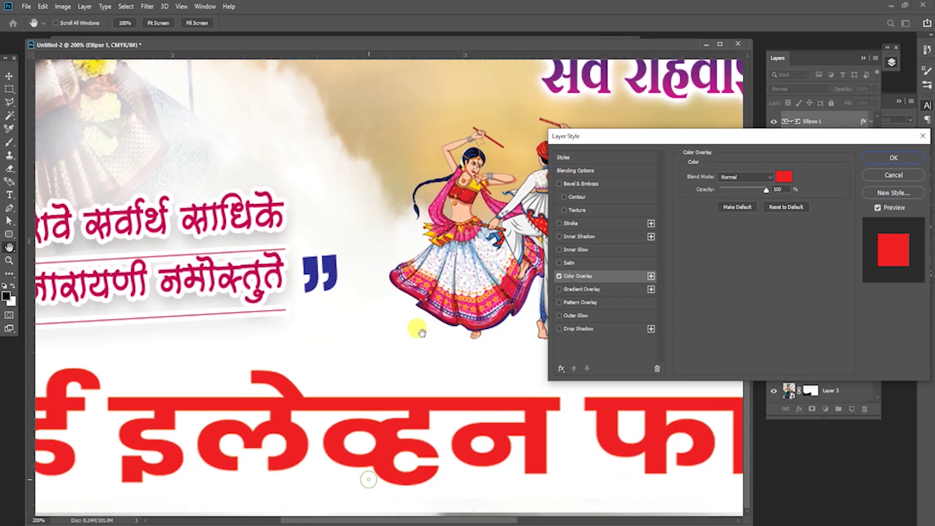
left_click(579, 184)
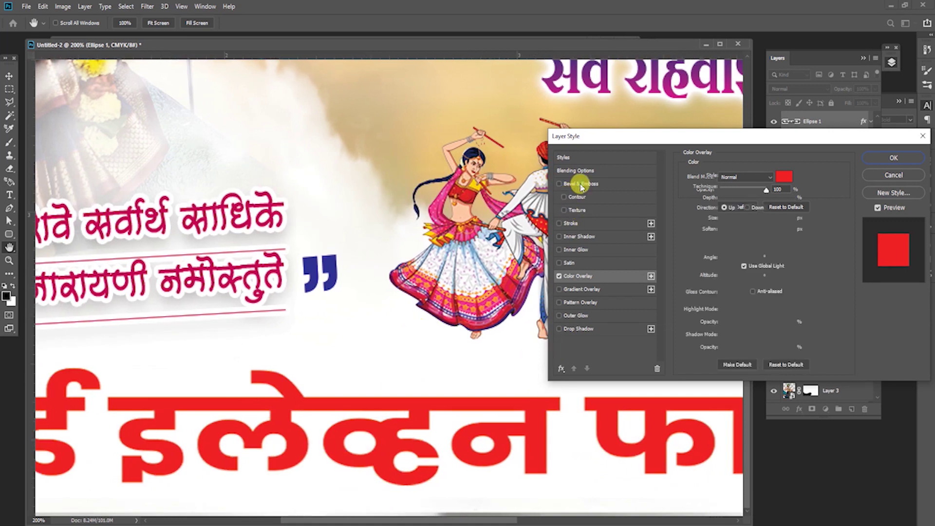
left_click(578, 198)
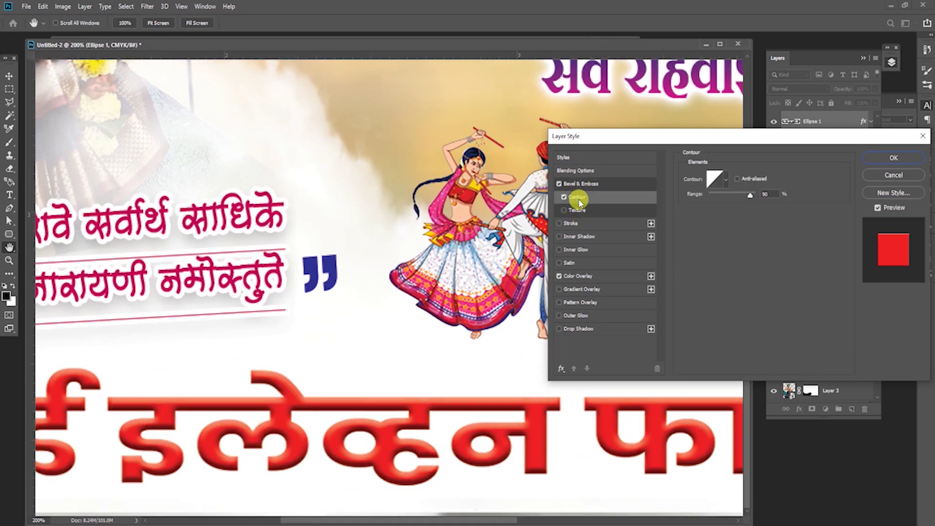
left_click(564, 211)
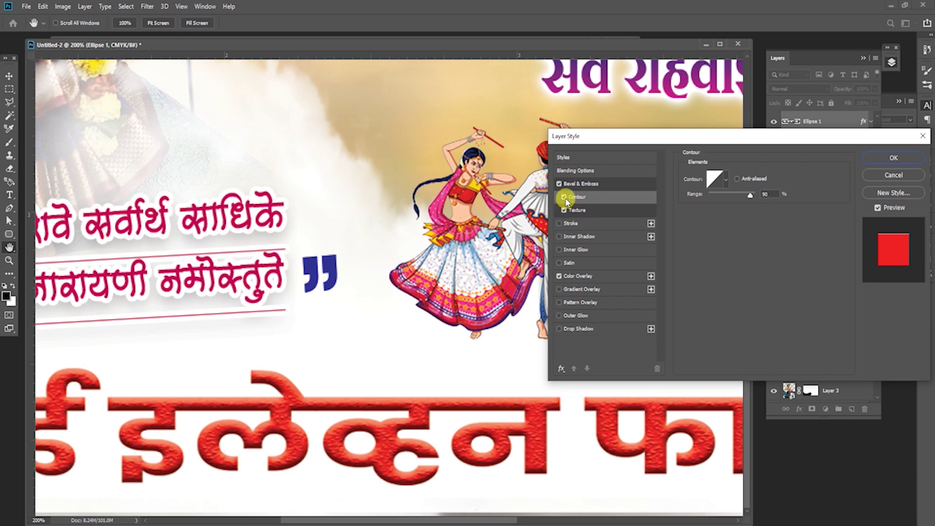
left_click(564, 198)
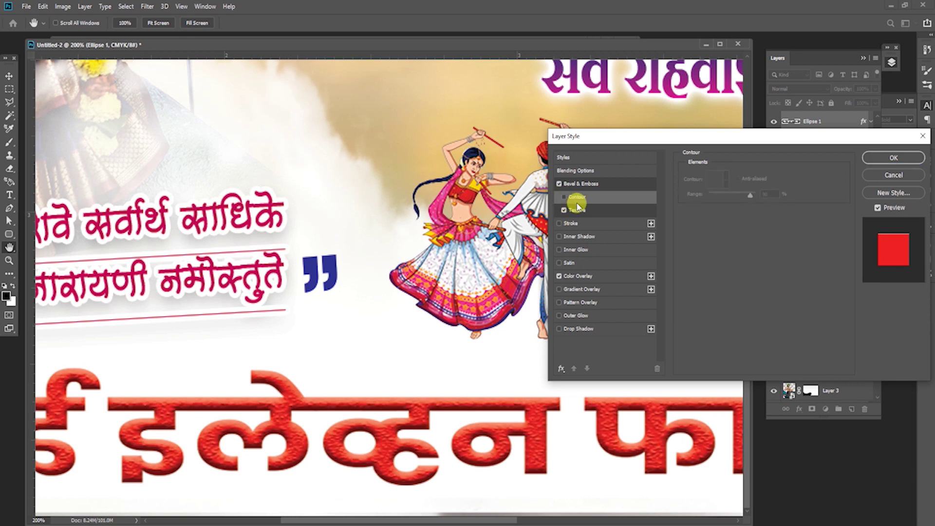
- Add a 3 px yellow Outside stroke and a navy Drop Shadow to the name
left_click(560, 224)
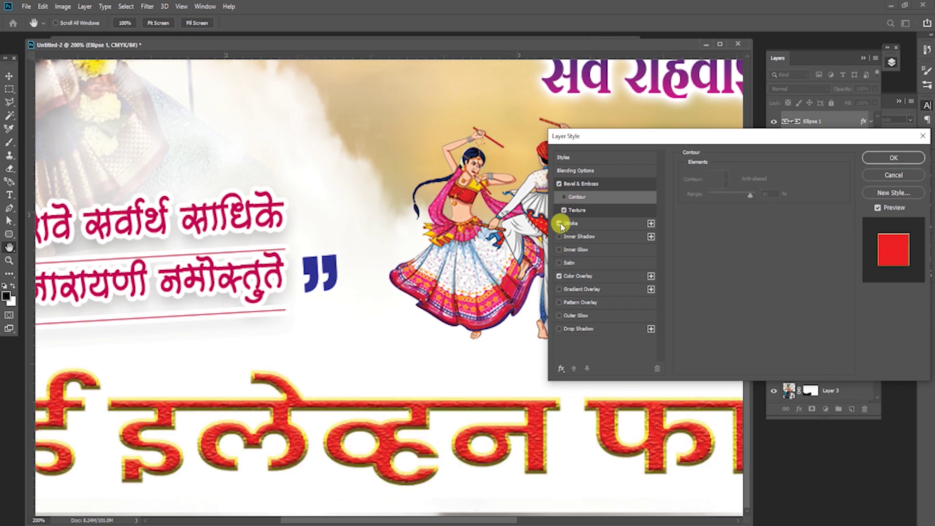
left_click(587, 184)
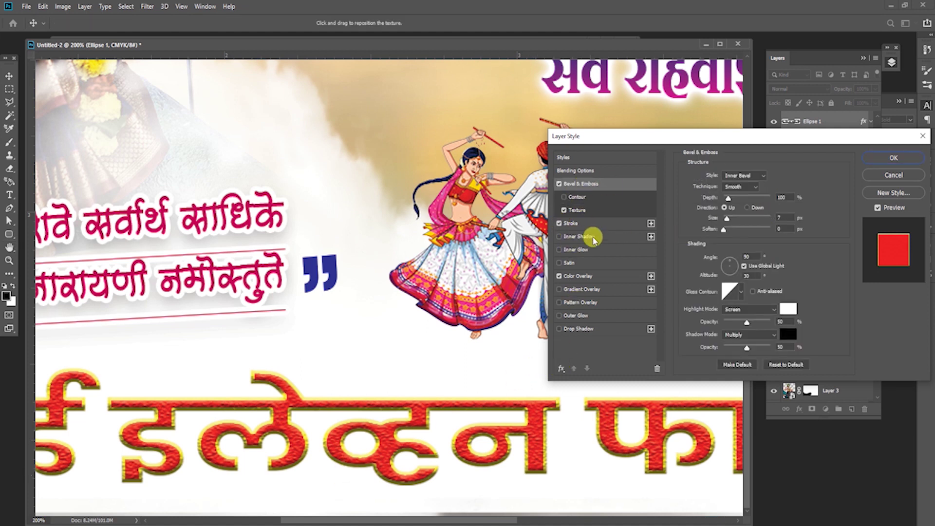
left_click(587, 276)
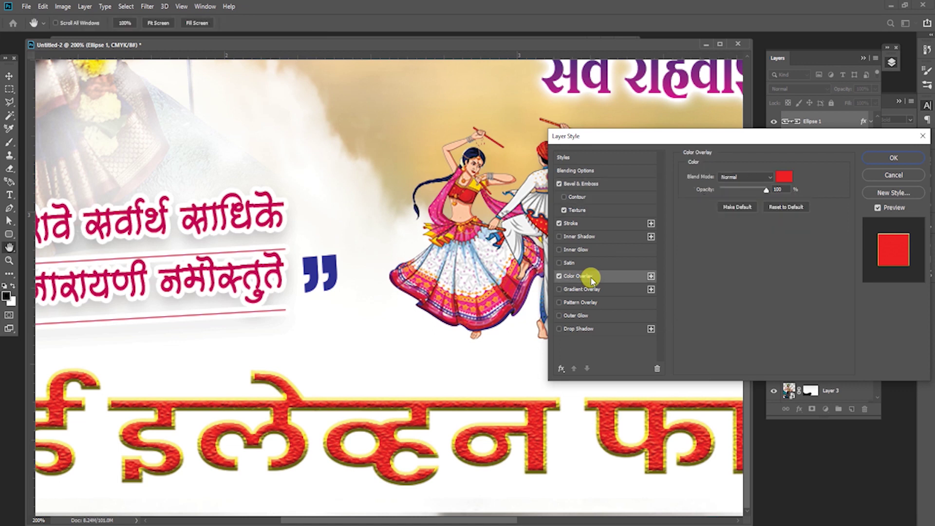
left_click(590, 225)
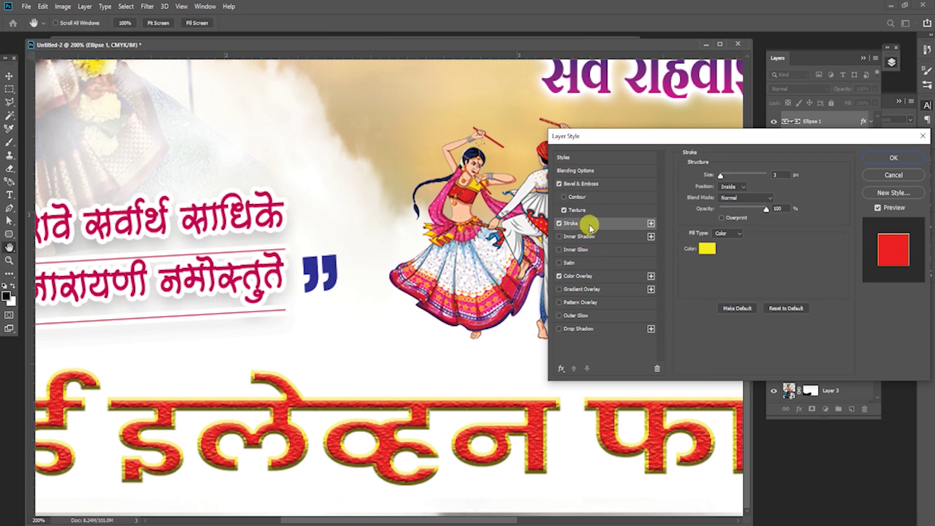
left_click(744, 187)
left_click(740, 196)
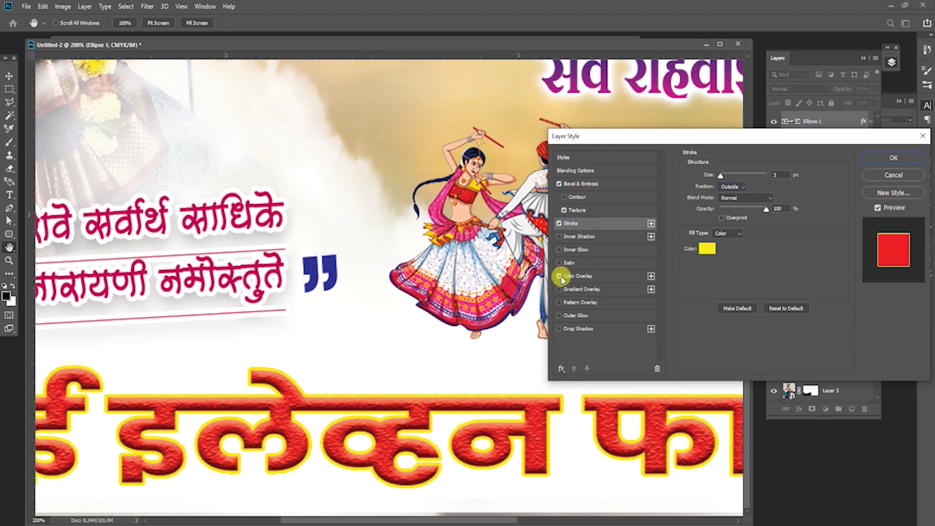
left_click(580, 329)
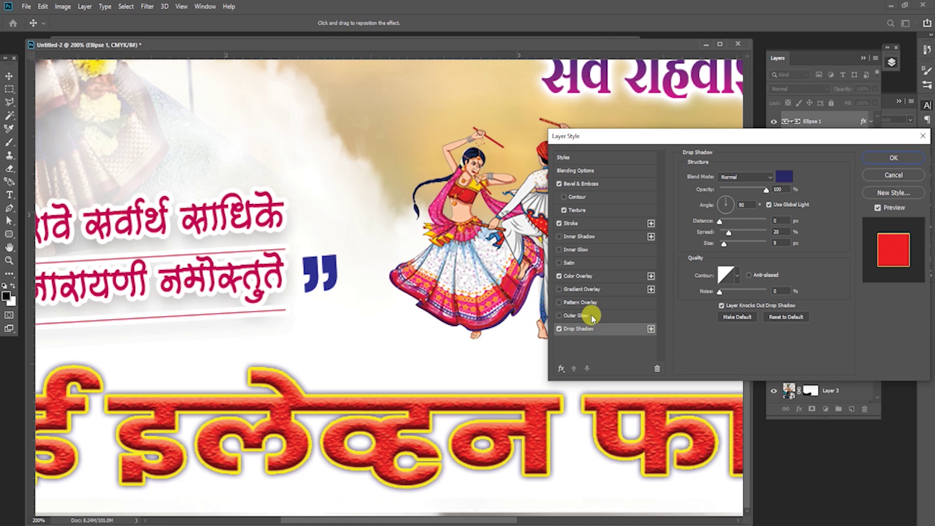
- Give the title's drop shadow colour #04006e, distance 0, spread 30% and size 10 px
left_click(559, 329)
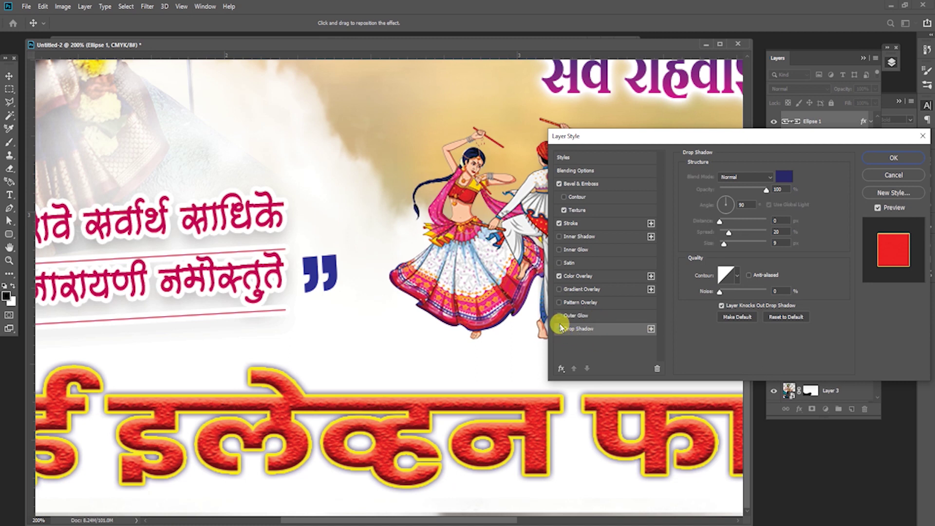
left_click(560, 223)
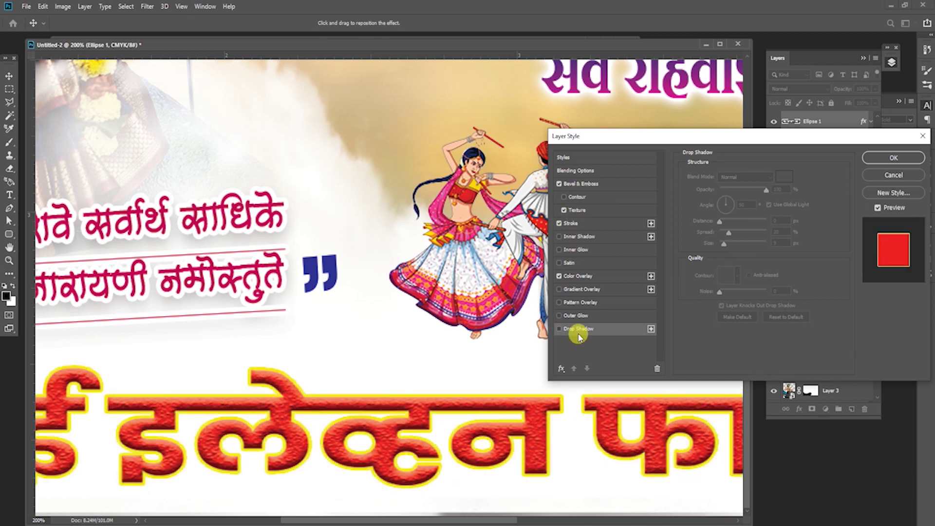
left_click(559, 330)
left_click(782, 178)
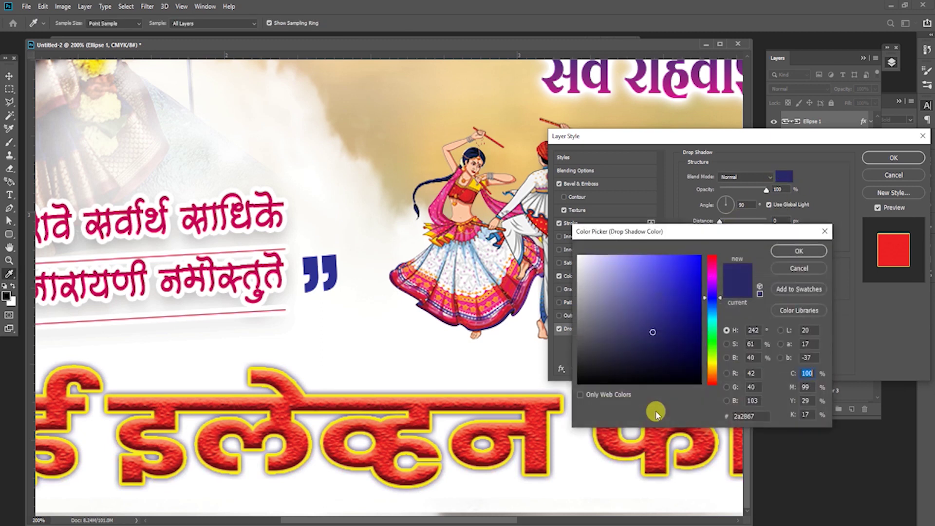
mouse_move(651, 348)
left_mouse_down()
mouse_move(673, 328)
mouse_move(704, 331)
left_mouse_up()
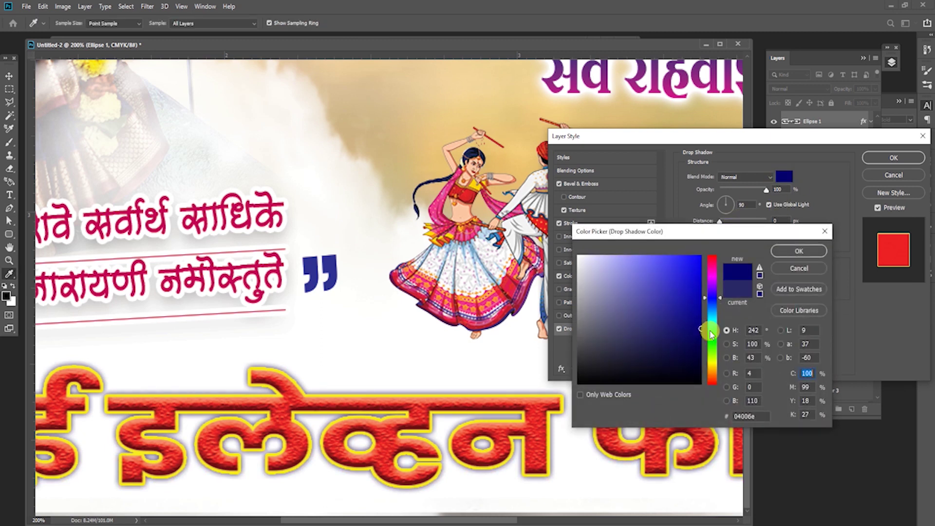
left_click(799, 251)
left_click_drag(720, 224, 719, 224)
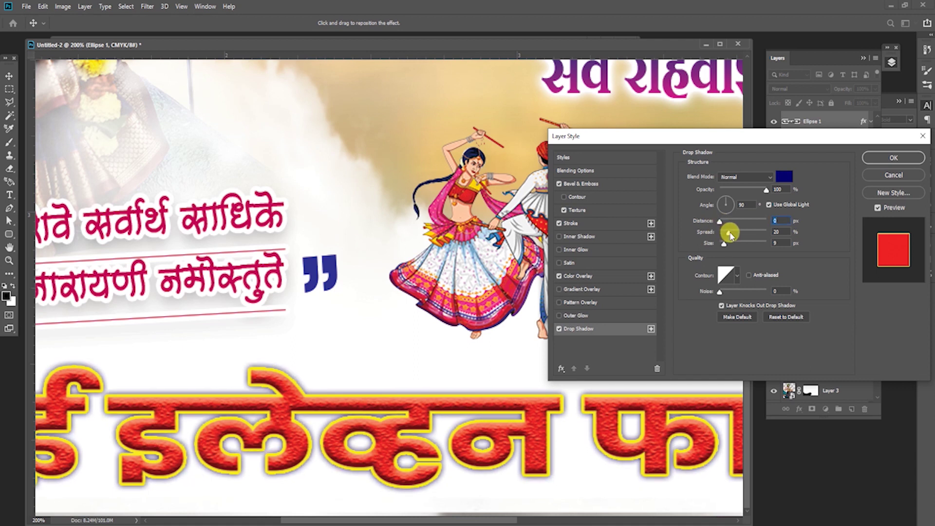
left_click_drag(734, 235, 725, 245)
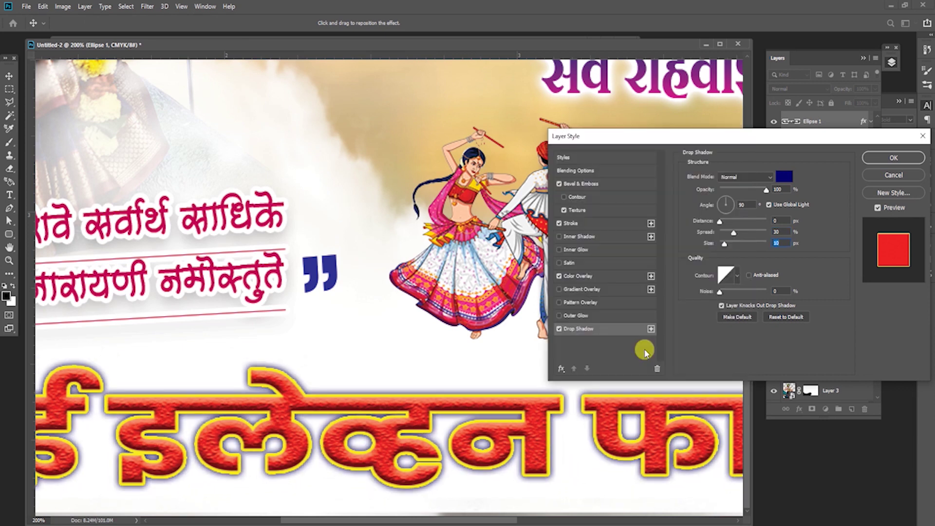
key("Return")
key("ctrl+0")
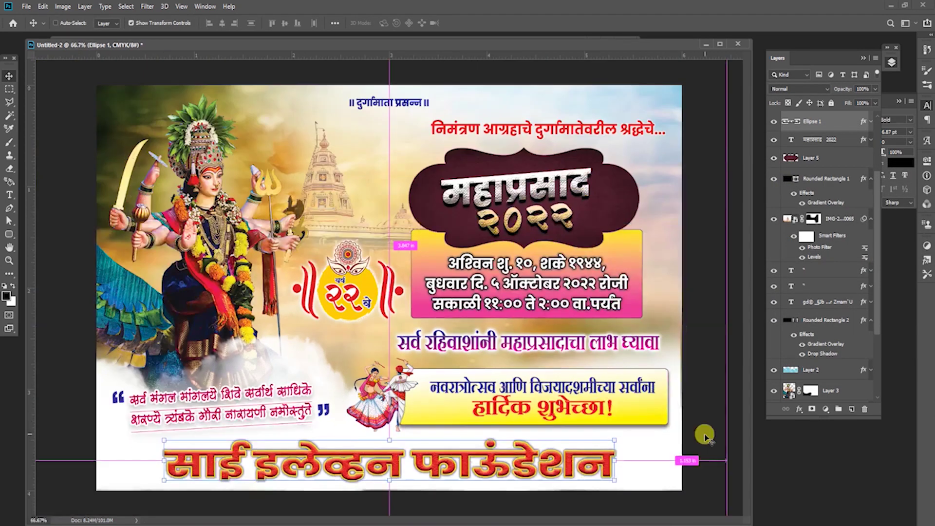
- Drag the glow flare layer from Untitled-1 into the banner document near the crown
left_click(702, 433, "ctrl")
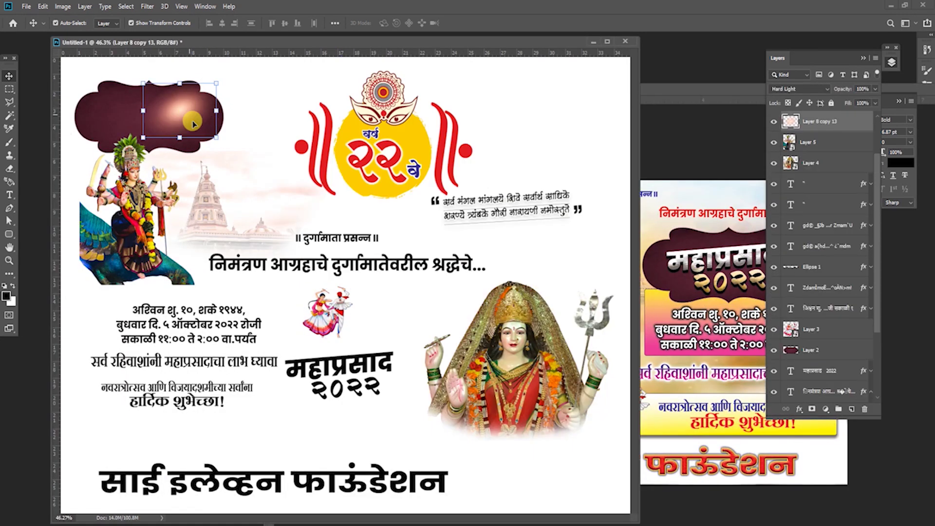
mouse_move(193, 124)
left_mouse_down()
mouse_move(656, 226)
mouse_move(602, 117)
mouse_move(628, 178)
mouse_move(344, 131)
mouse_move(349, 150)
mouse_move(390, 93)
mouse_move(333, 143)
left_mouse_up()
- Place the glow, then add rotated copies lighting the goddess's arm and lap
key("Return")
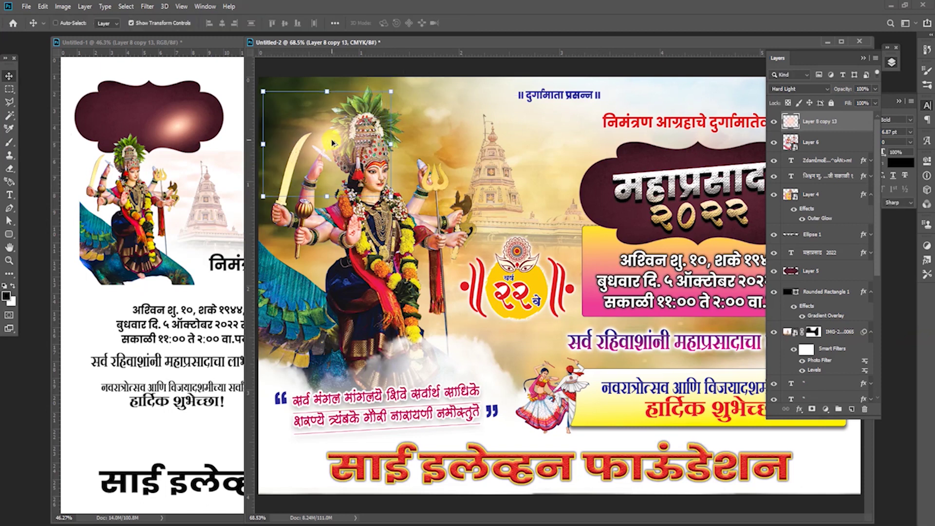
left_click_drag(333, 144, 430, 309)
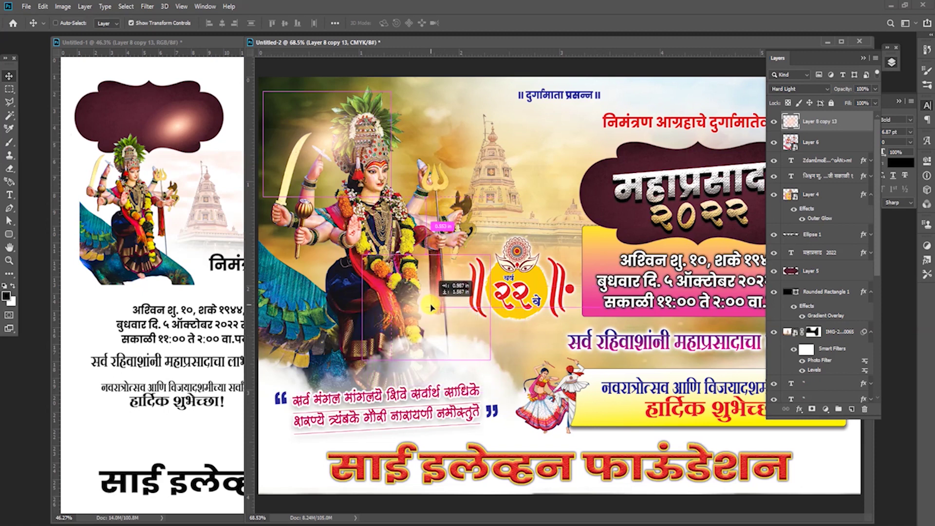
key("ctrl+j")
key("ctrl+t")
left_click_drag(491, 233, 514, 190)
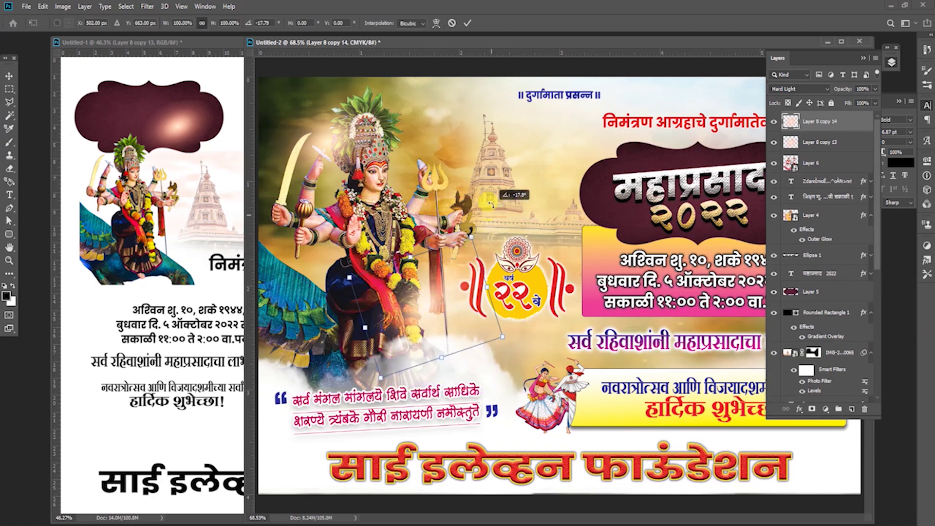
key("Return")
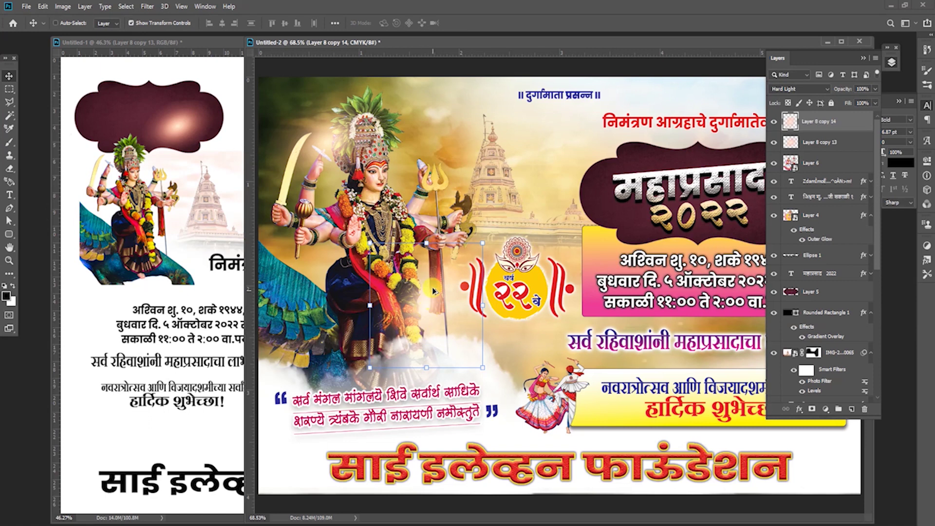
left_click_drag(430, 302, 306, 352)
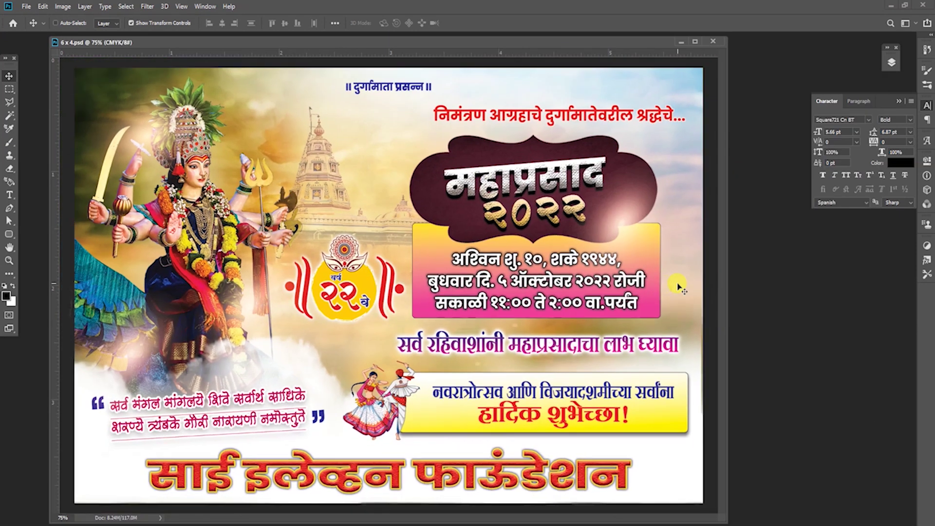
key("ctrl+minus")
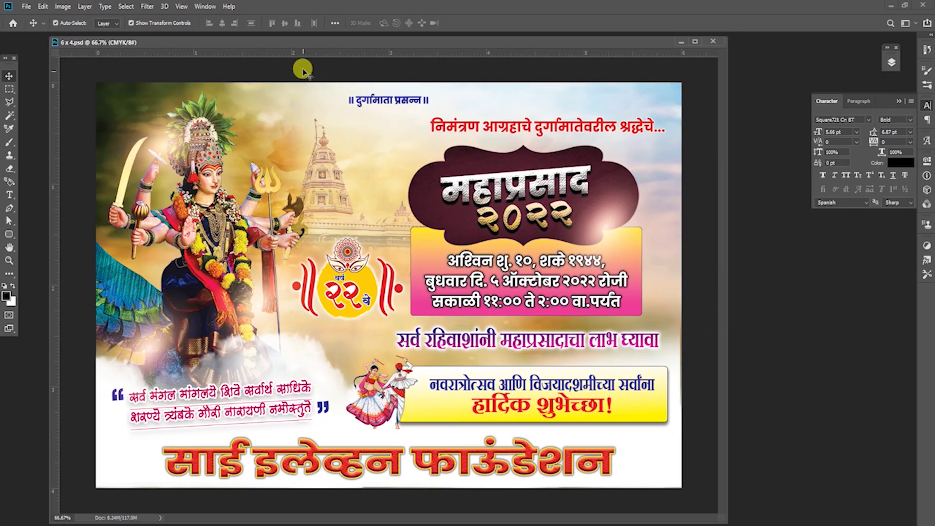